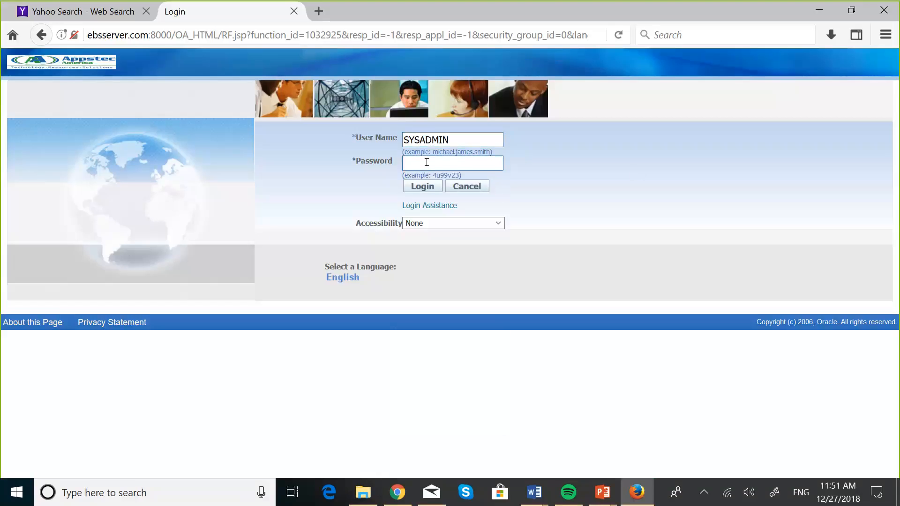
Log in as the system administrator, re-entering the password after the first failed attempt.
type("sysadmin")
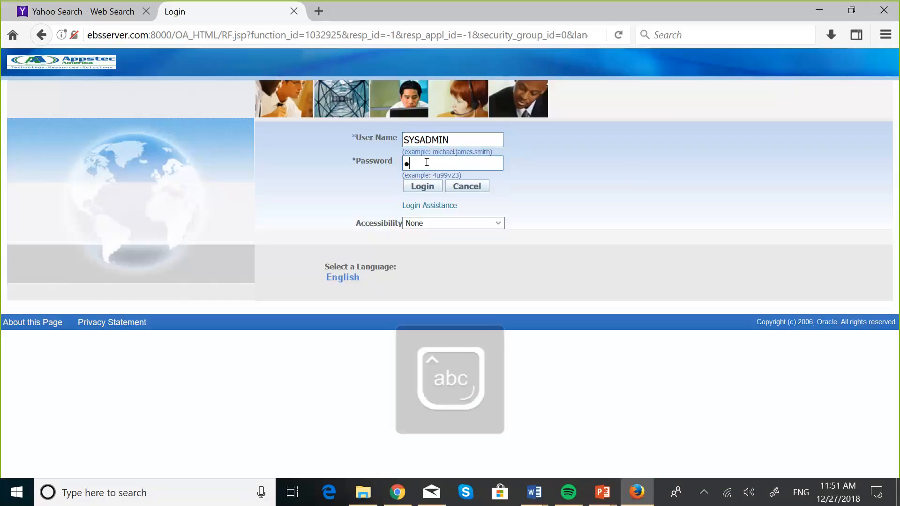
type("●●●●●●●")
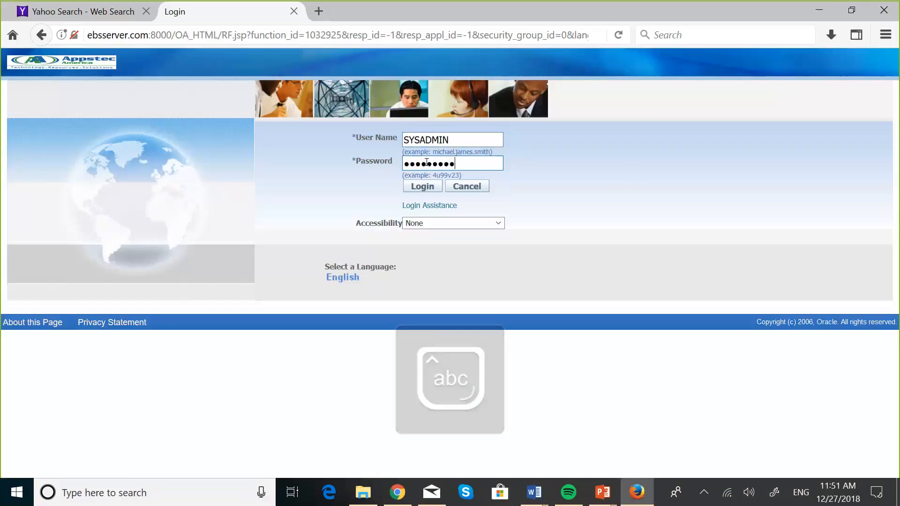
type("●●")
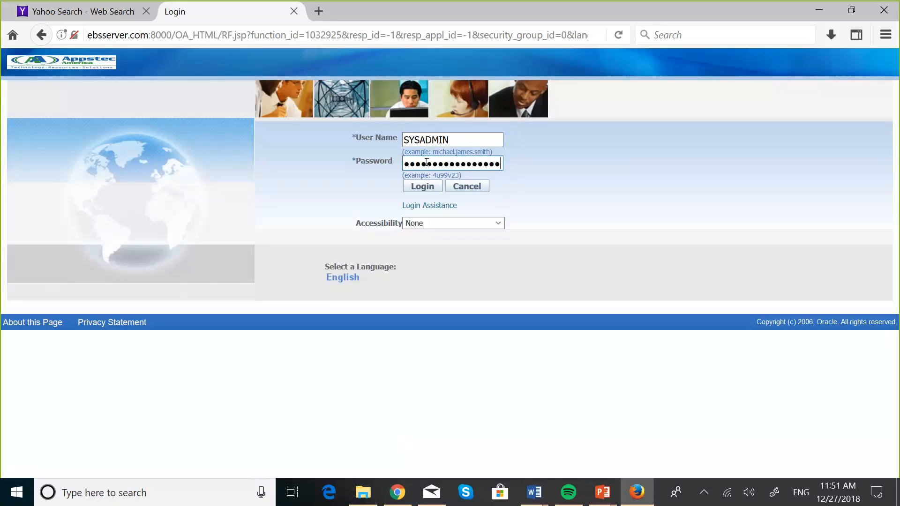
type("●")
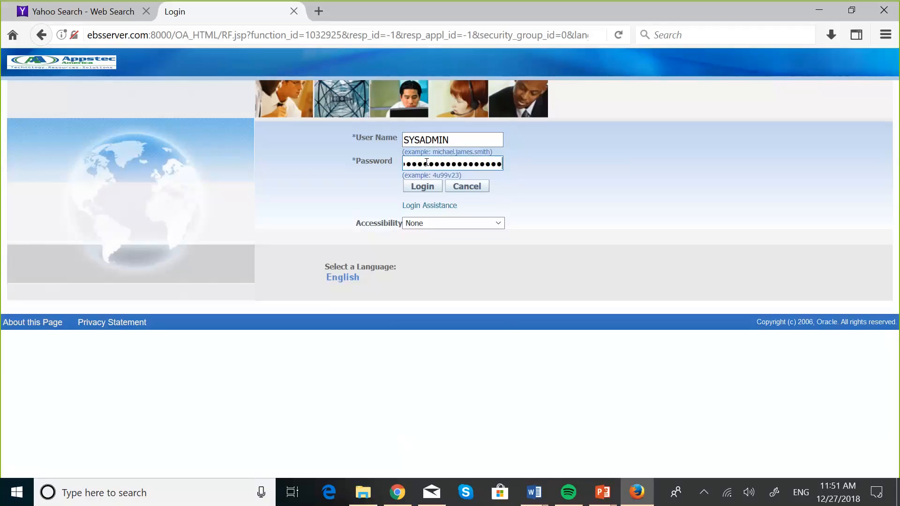
left_click(424, 187)
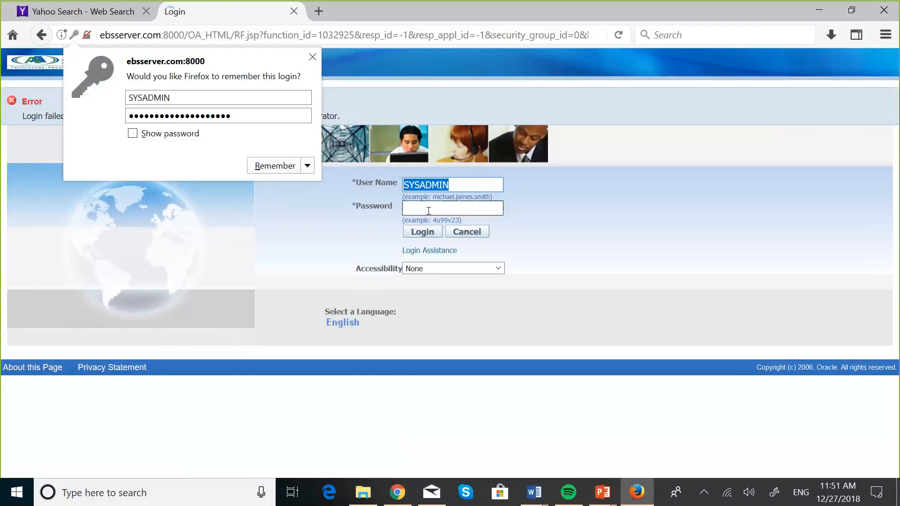
left_click(428, 211)
key("Caps_Lock")
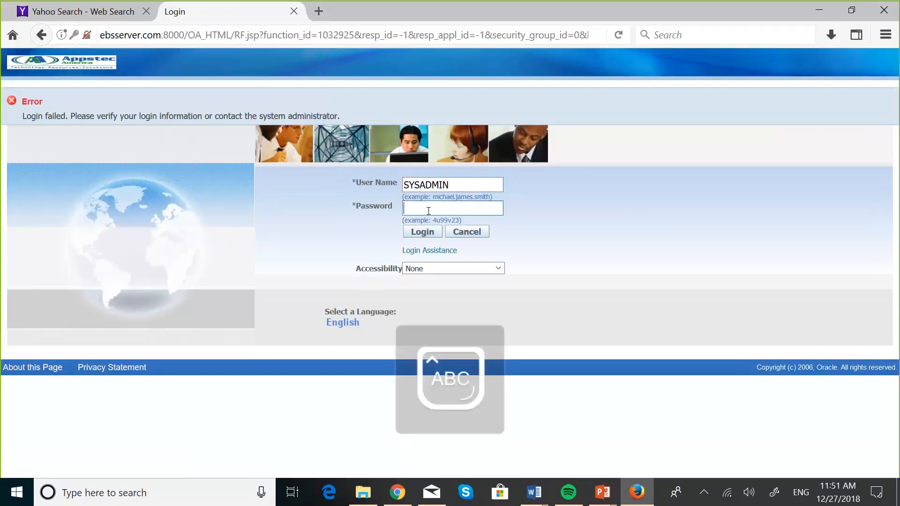
type("●●●")
key("BackSpace")
key("BackSpace")
key("BackSpace")
type("●")
key("Caps_Lock")
type("●●●●●●●●●●●●●●●●●")
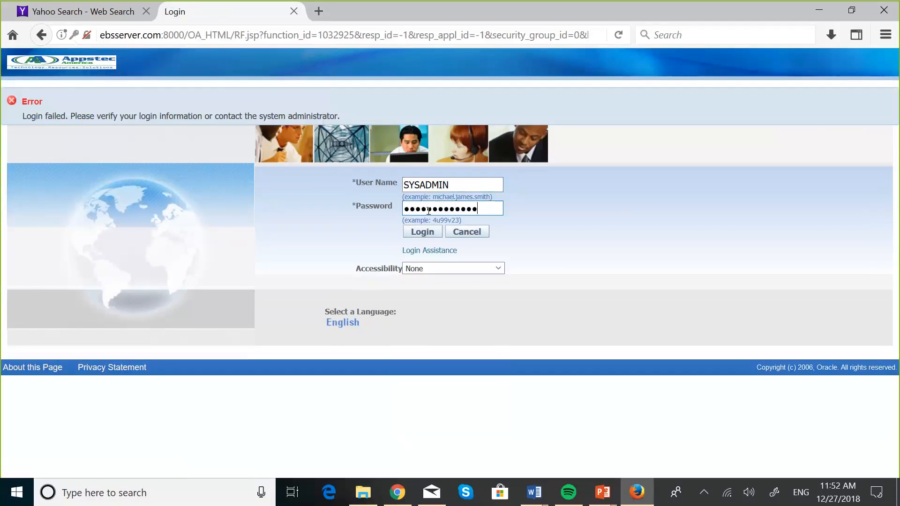
type("●")
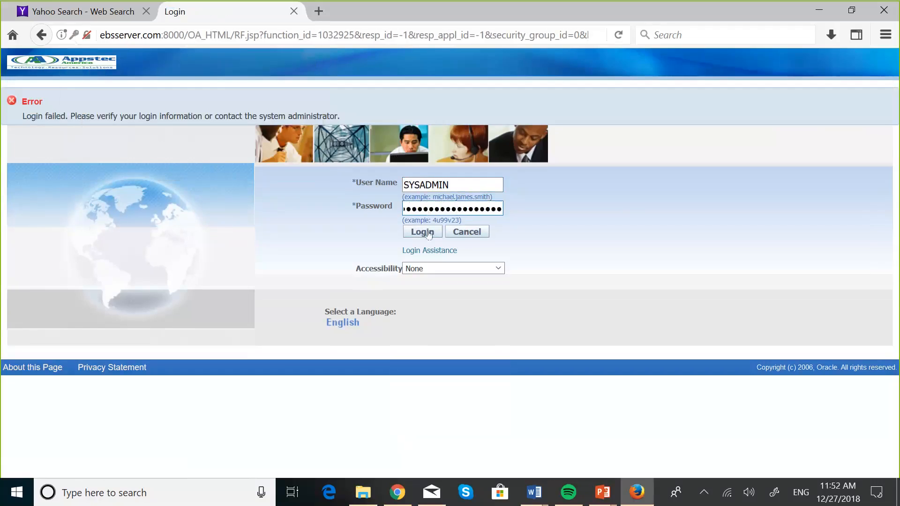
left_click(432, 233)
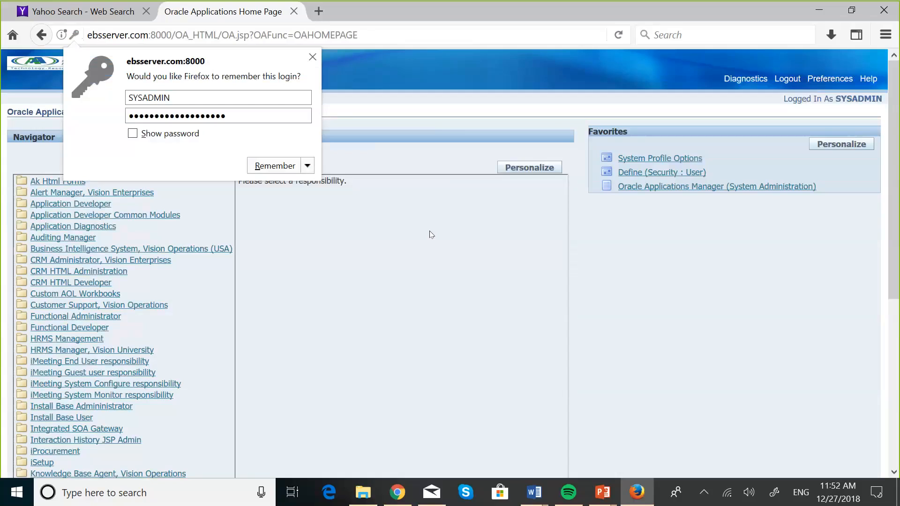
Dismiss the save-login prompt and open User Management's Roles & Role Inheritance page.
left_click(321, 61)
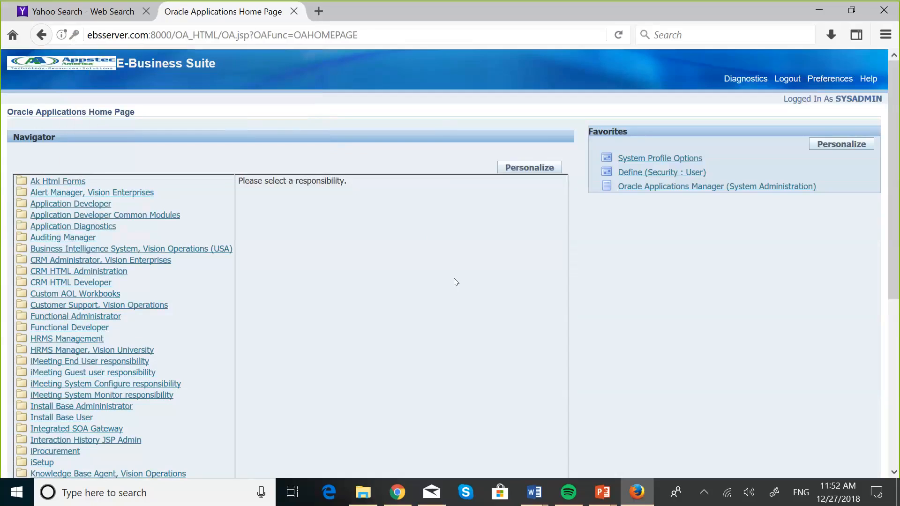
scroll(456, 282, "down", 2)
scroll(331, 184, "down", 5)
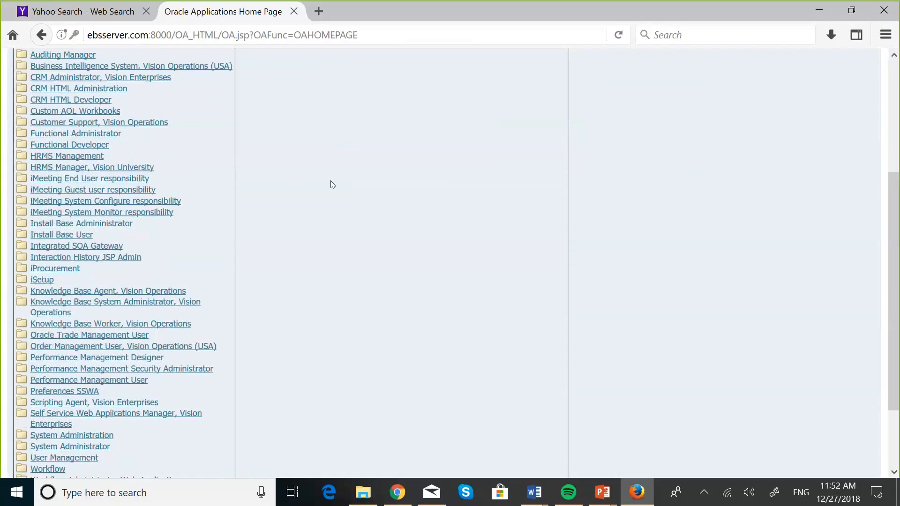
scroll(365, 348, "down", 4)
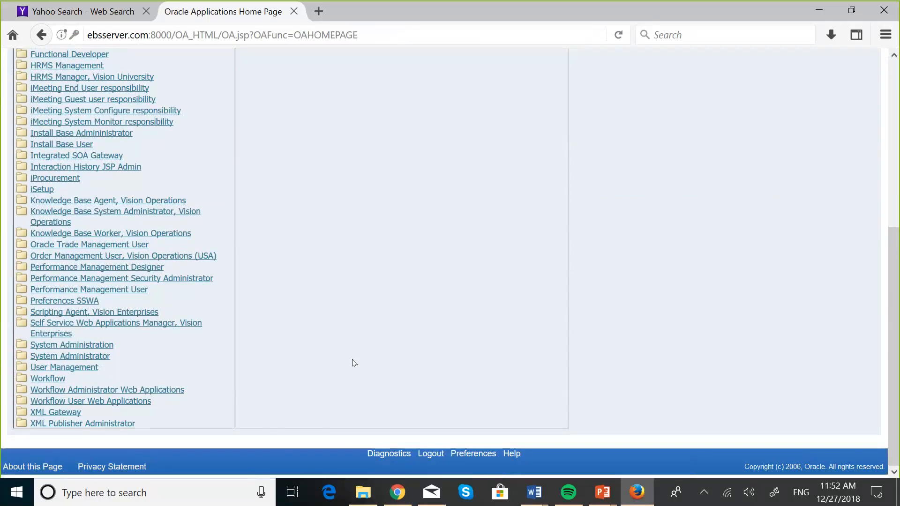
left_click(85, 368)
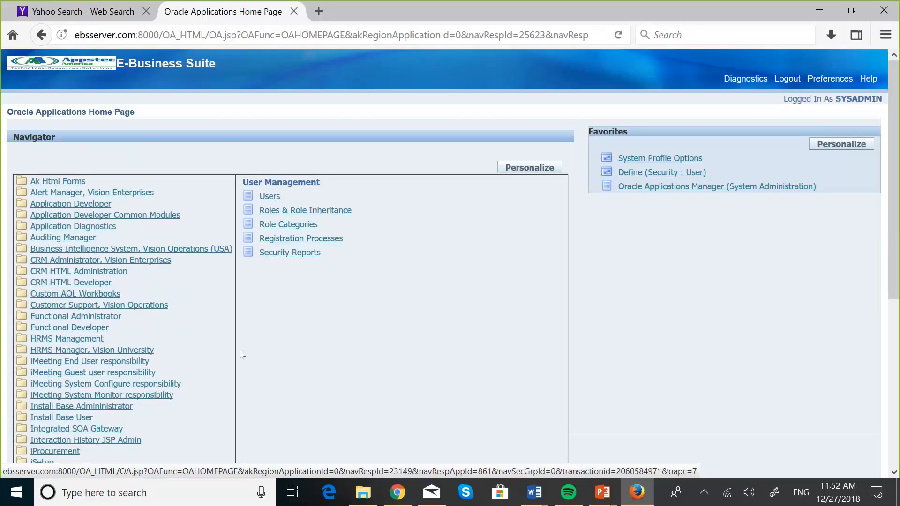
left_click(328, 217)
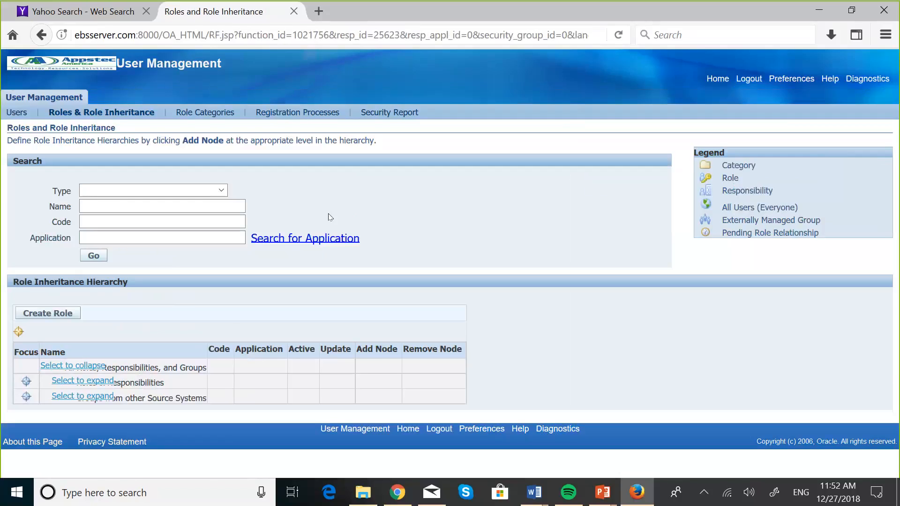
Set the role search Type to Roles & Responsibilities and Category to Miscellaneous.
left_click(222, 191)
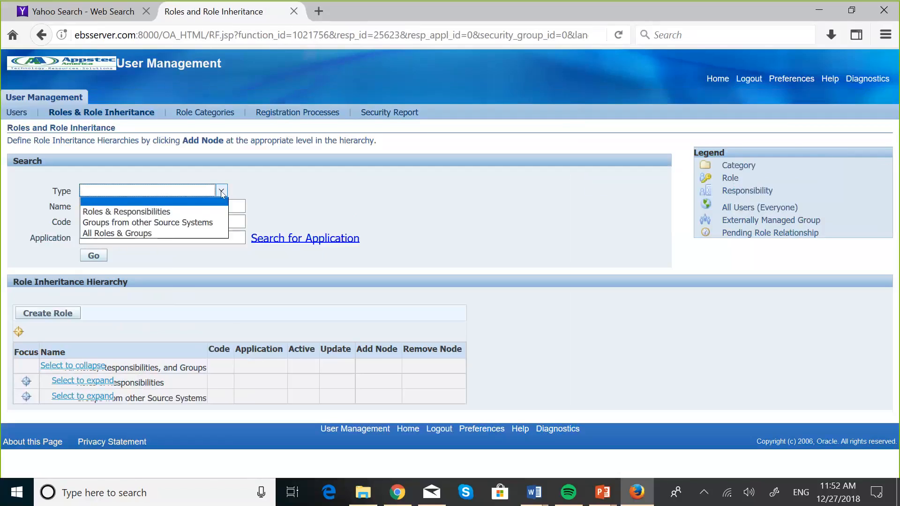
left_click(154, 211)
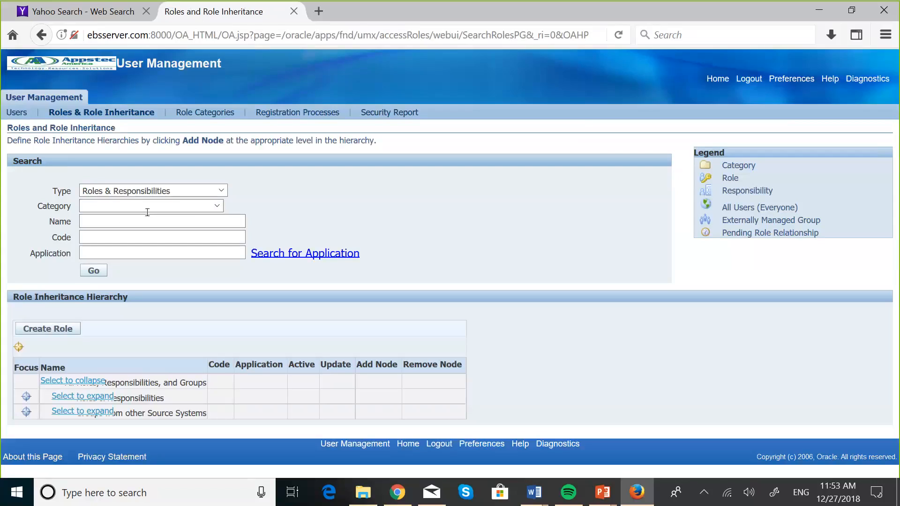
left_click(150, 206)
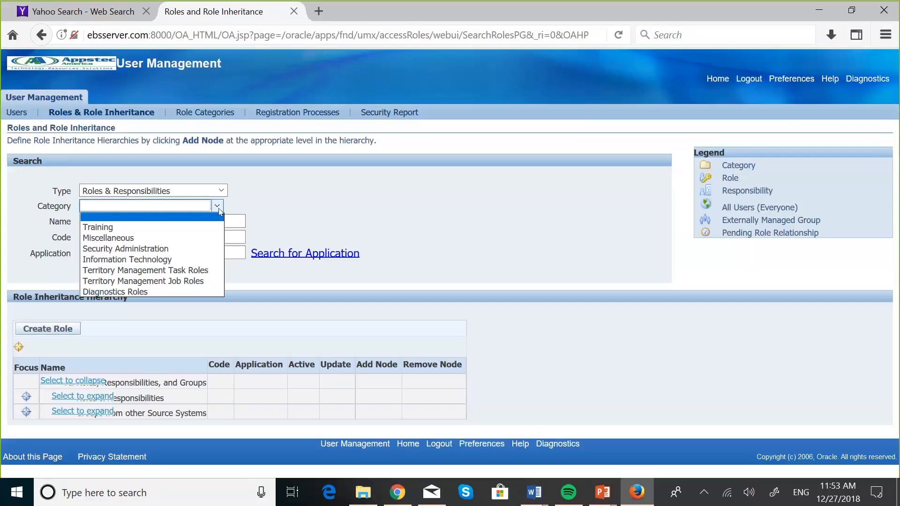
left_click(119, 238)
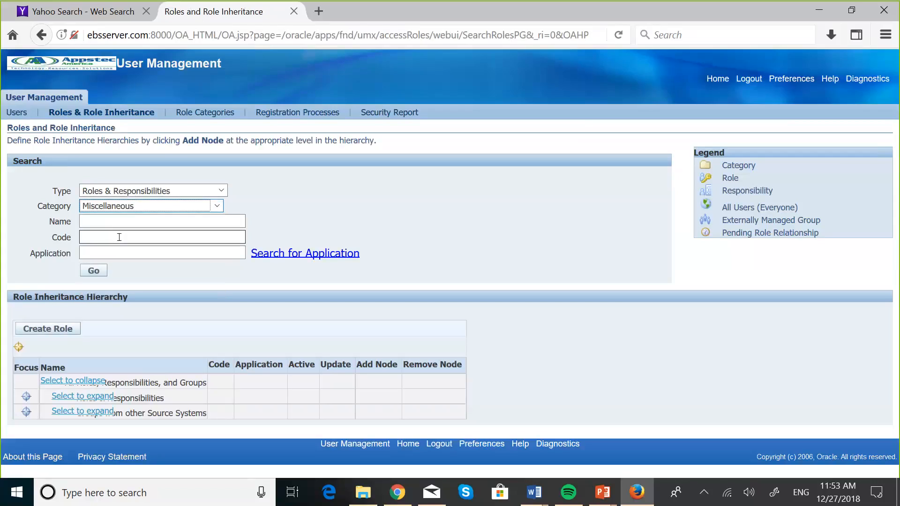
Search for roles named 'Maskani Develo%'.
left_click(105, 217)
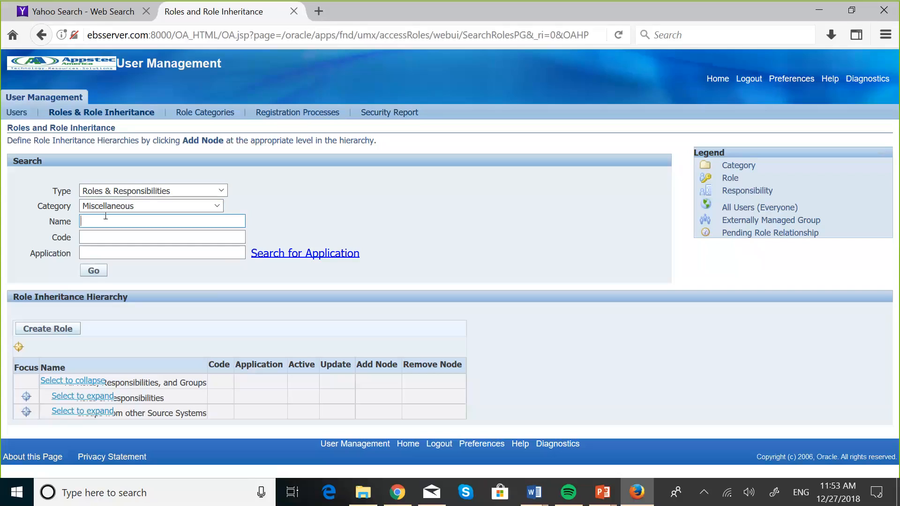
key("Caps_Lock")
type("M")
key("Caps_Lock")
type("as")
key("Caps_Lock")
type("T")
key("BackSpace")
key("Caps_Lock")
type("kani Develo")
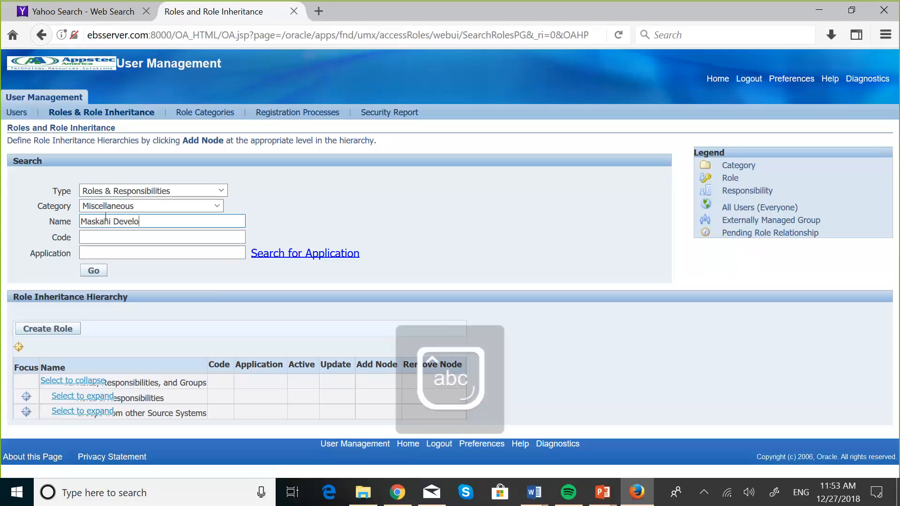
type("%")
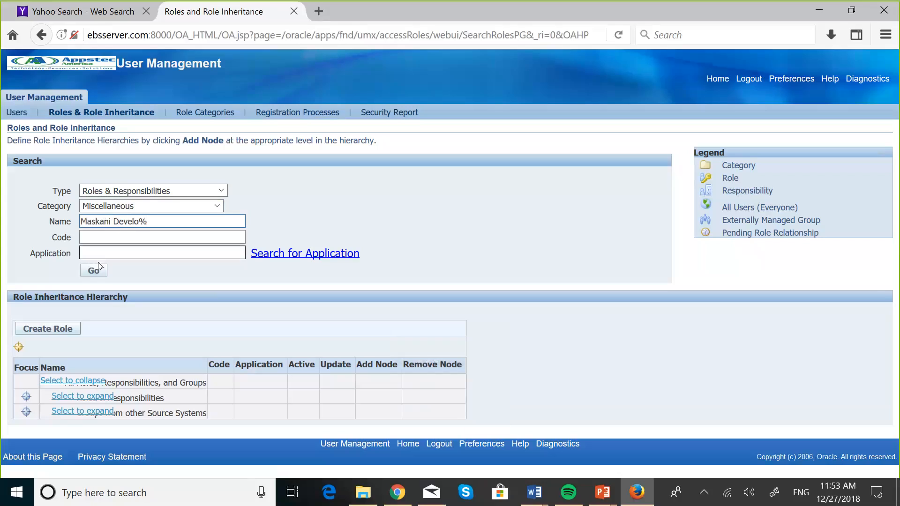
left_click(92, 274)
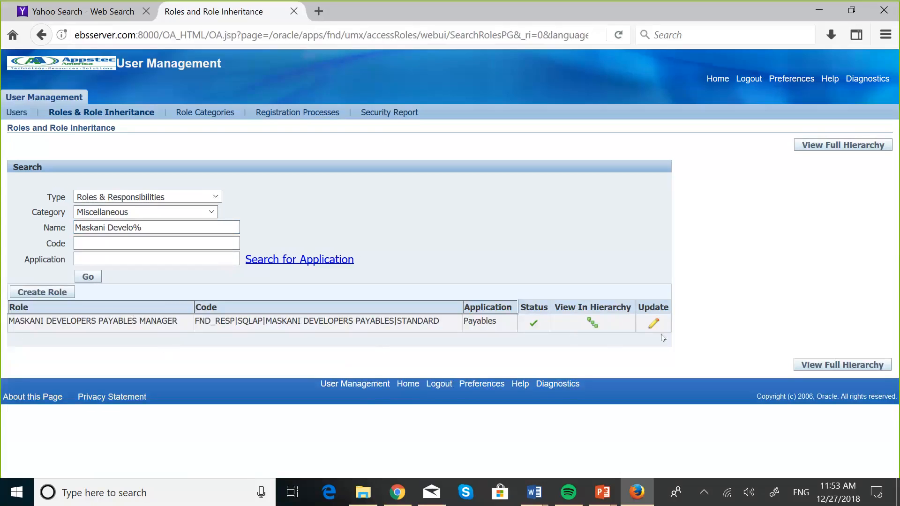
Edit the MASKANI DEVELOPERS PAYABLES MANAGER role and choose Security Wizards.
left_click(653, 324)
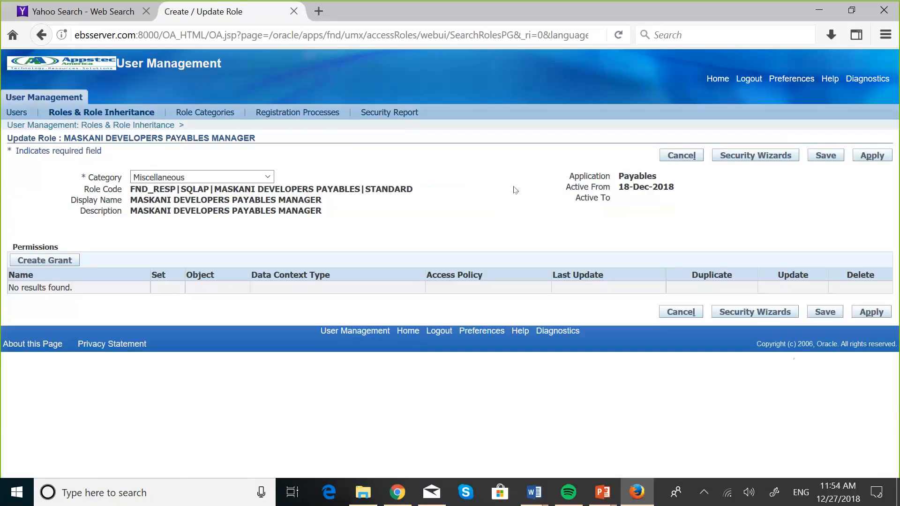
left_click(756, 163)
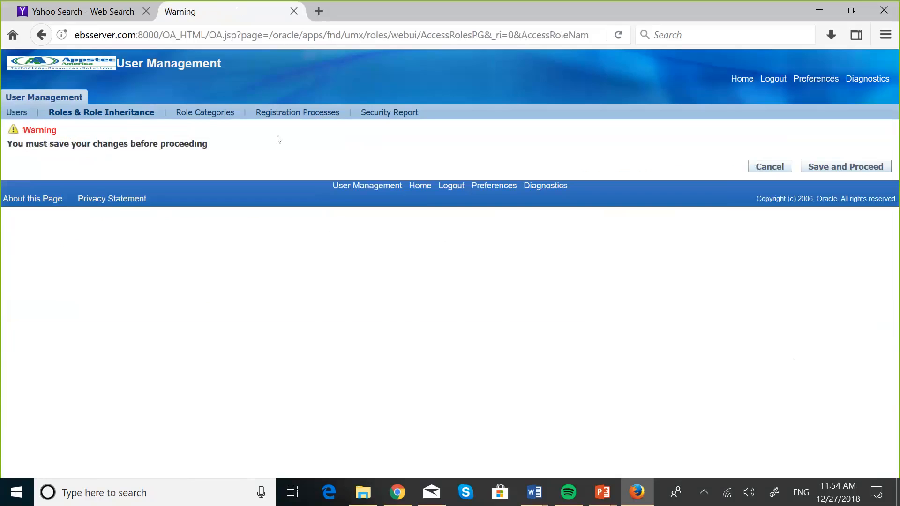
Save the role and run the CE UMX Security wizard.
left_click(855, 170)
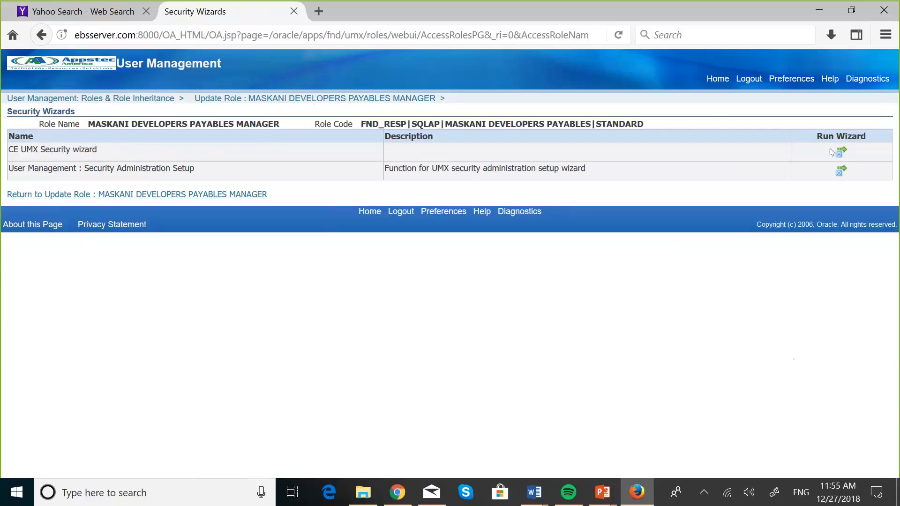
left_click(841, 153)
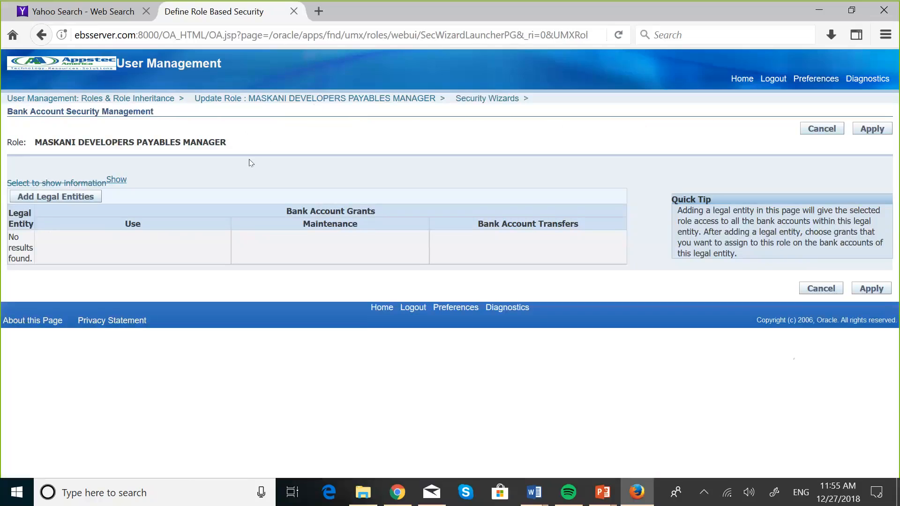
Search the legal entities to add for 'maskani'.
left_click(74, 197)
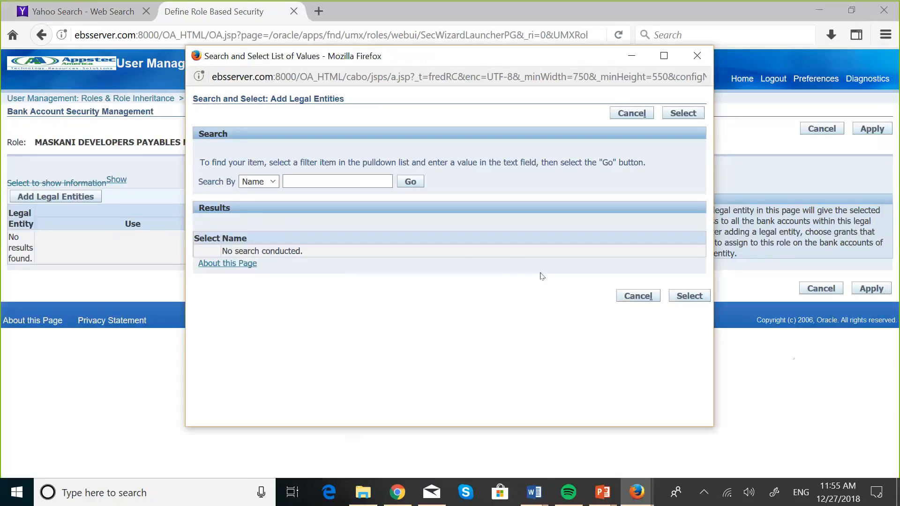
left_click(632, 114)
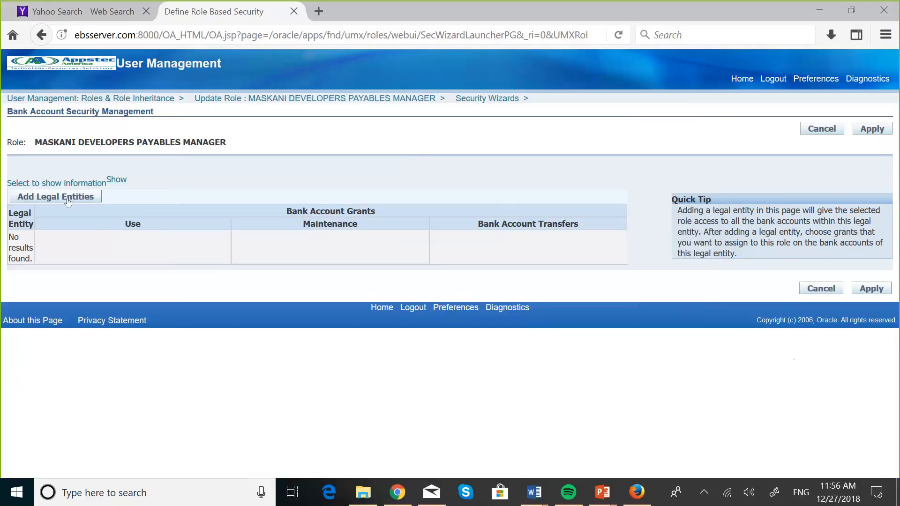
left_click(68, 201)
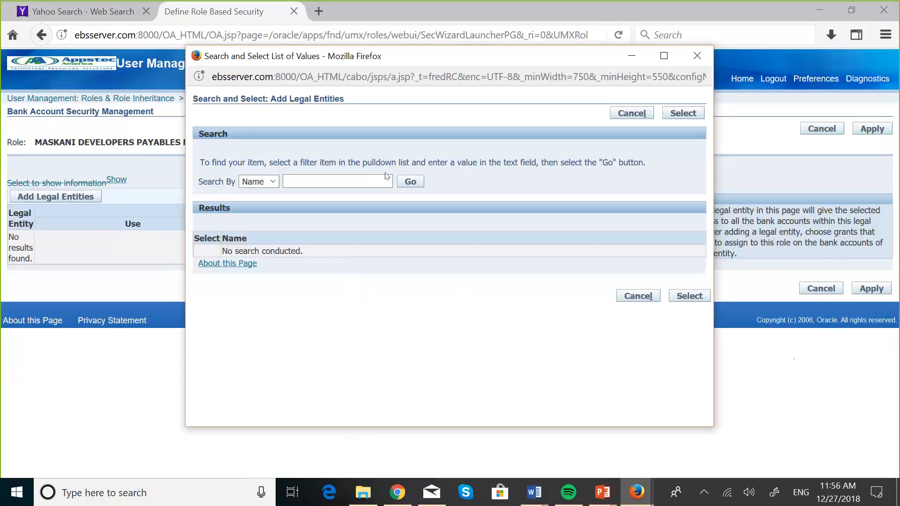
left_click(349, 180)
type("maska")
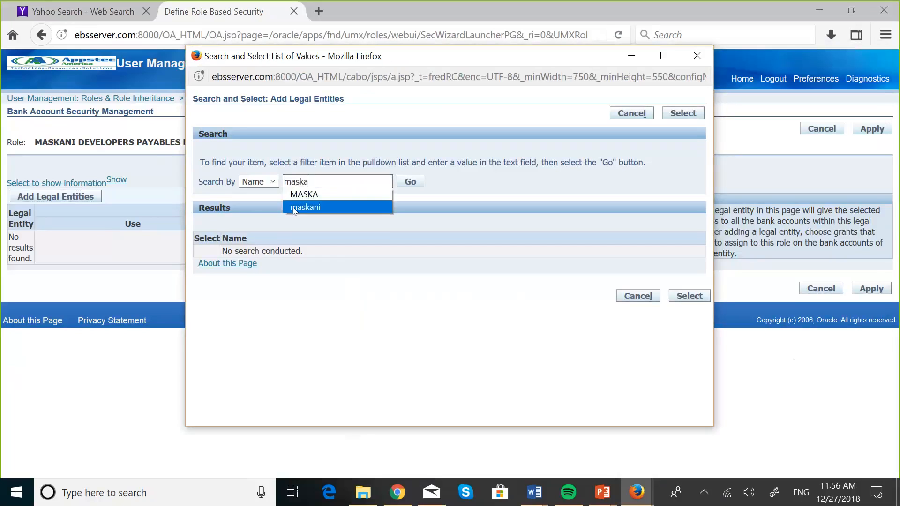
left_click(305, 207)
left_click(417, 181)
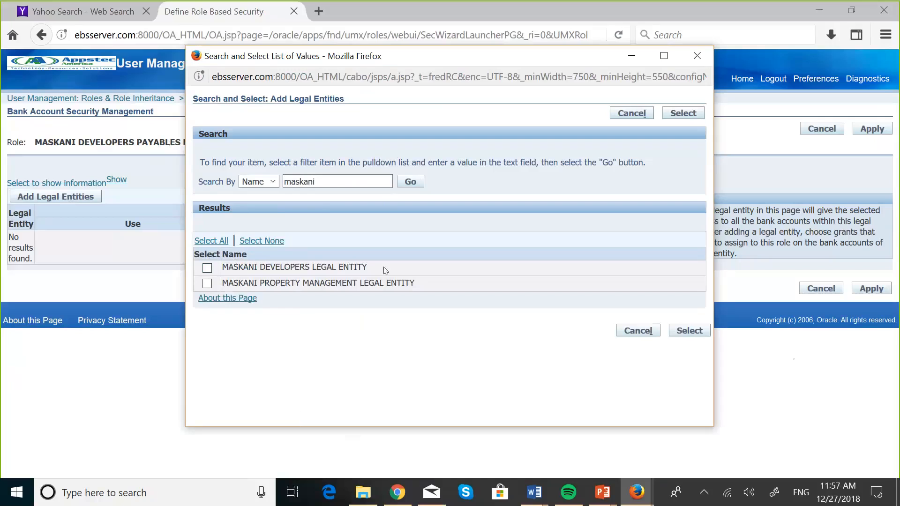
Add MASKANI DEVELOPERS LEGAL ENTITY with Use, Maintenance and Bank Account Transfers grants.
left_click(209, 271)
left_click(683, 333)
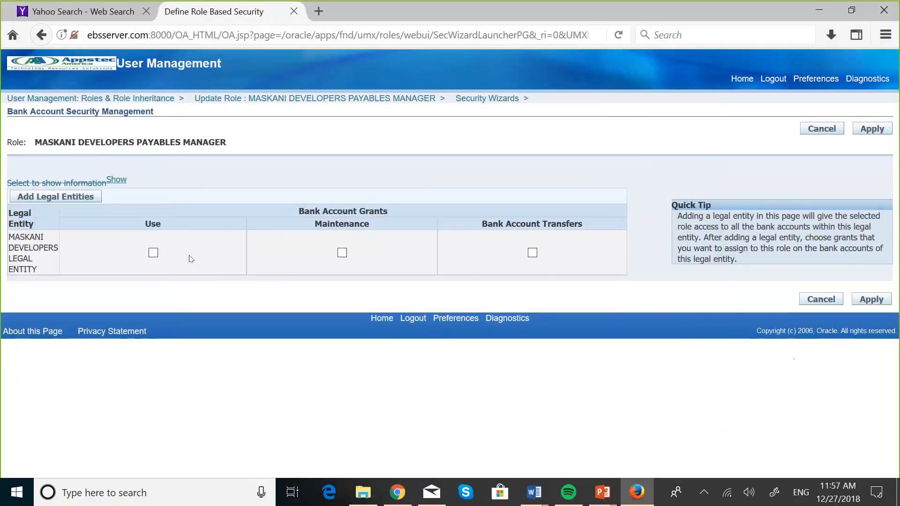
left_click(154, 253)
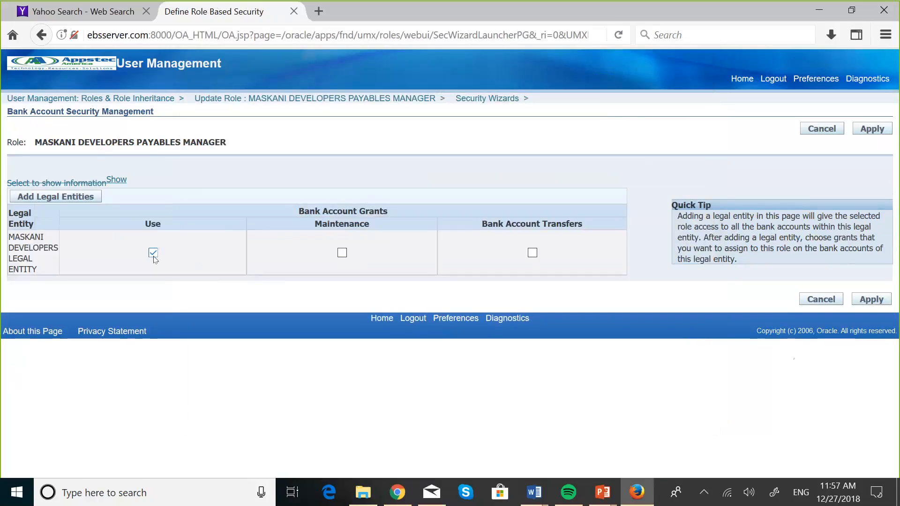
left_click(343, 253)
left_click(532, 254)
left_click(871, 301)
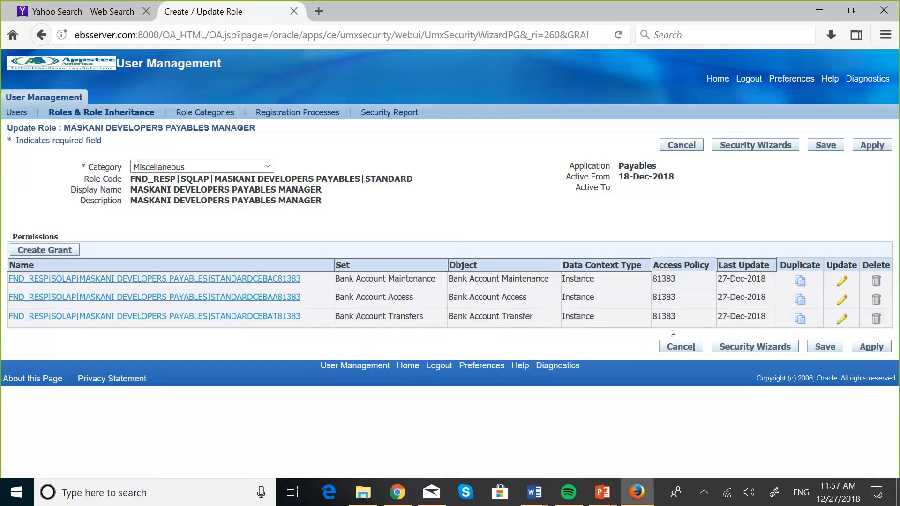
Apply the role update and return to the Oracle Applications Home Page.
left_click(870, 350)
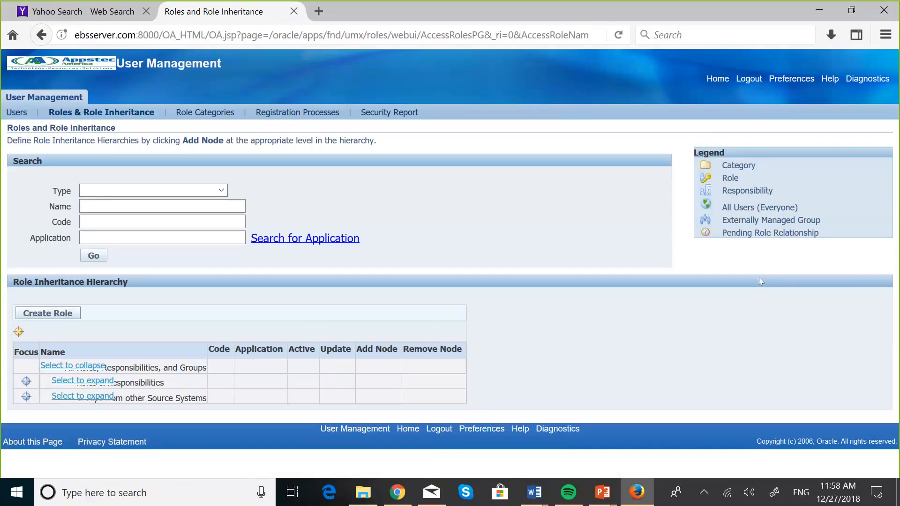
left_click(716, 79)
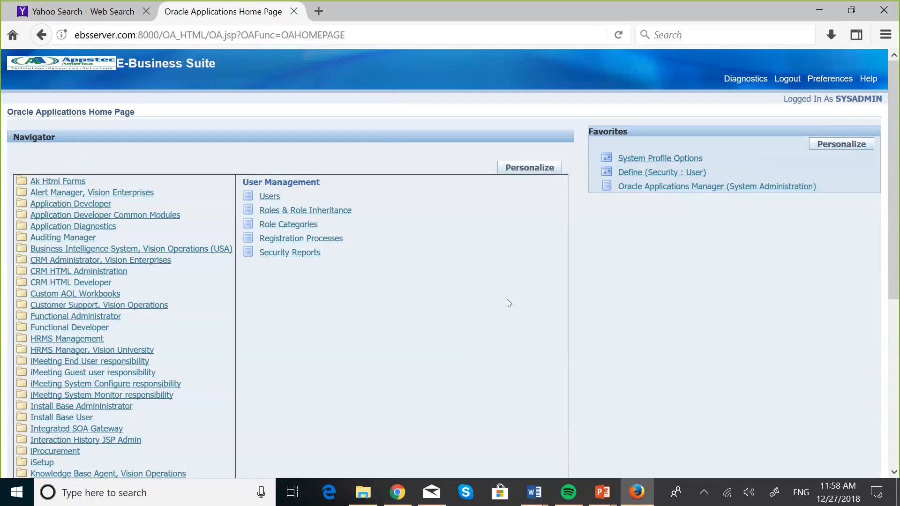
Log out of the administrator session and sign in as another user.
left_click(787, 79)
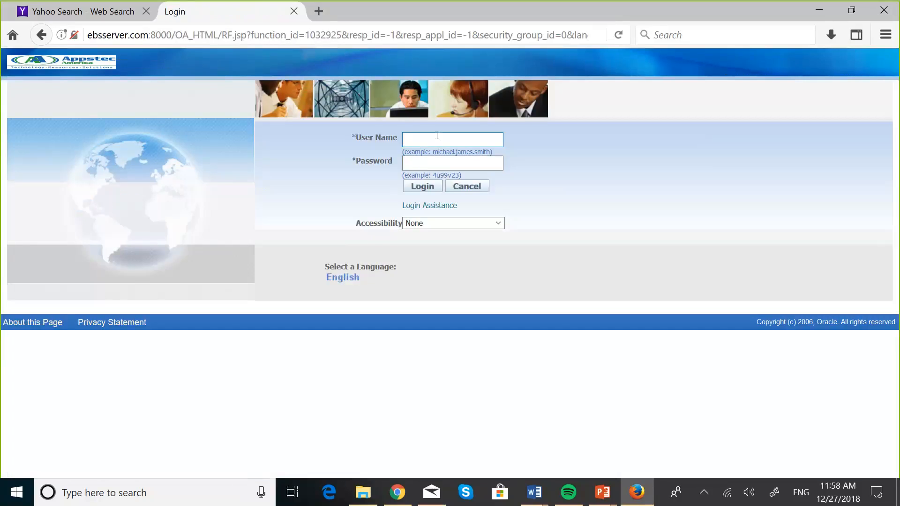
type("bob")
left_click(423, 153)
left_click(423, 186)
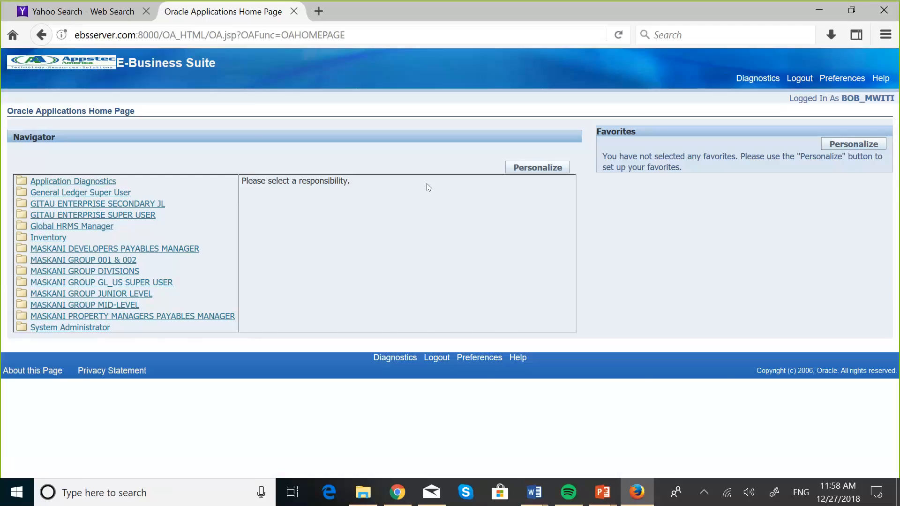
key("super+Tab")
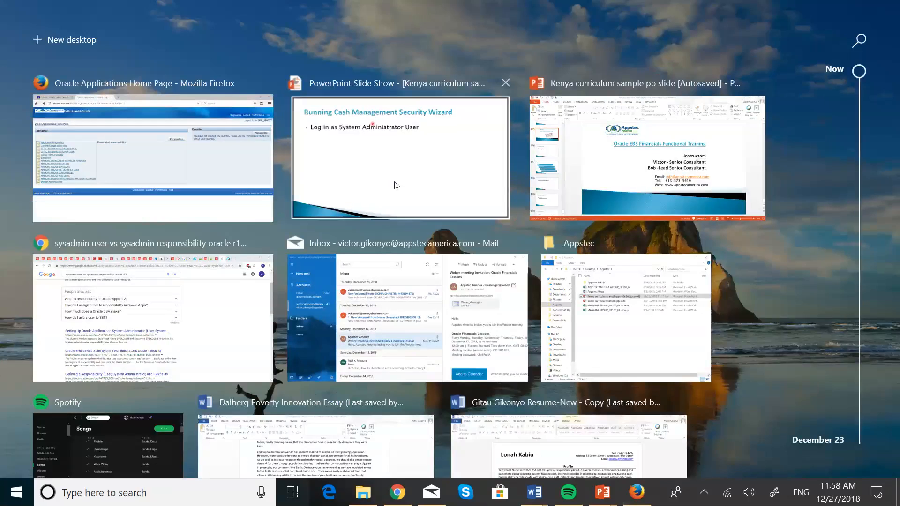
Advance the slide show to 'Creating Bank Accounts' and return to E-Business Suite.
left_click(395, 181)
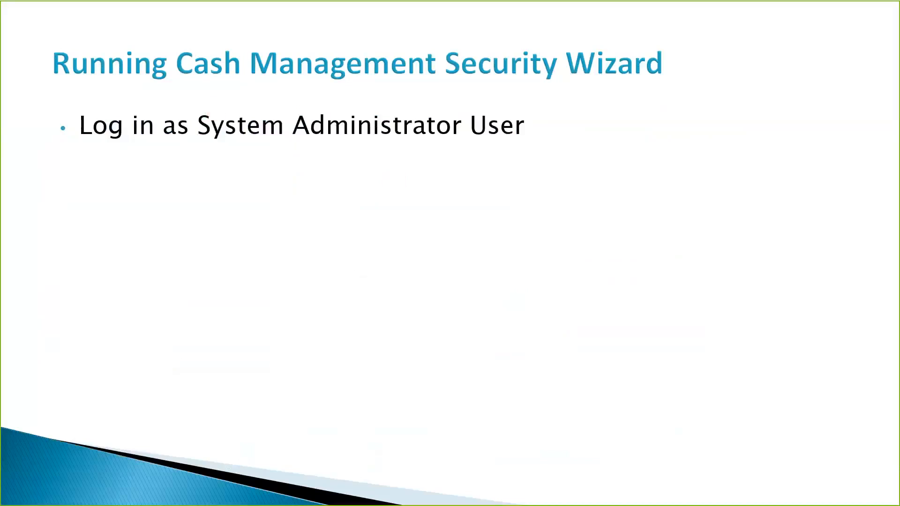
left_click(280, 119)
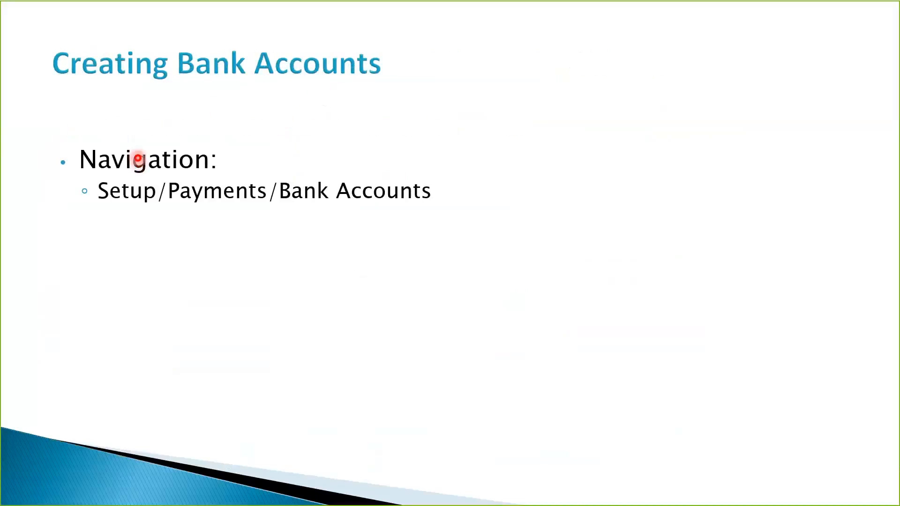
key("super+Tab")
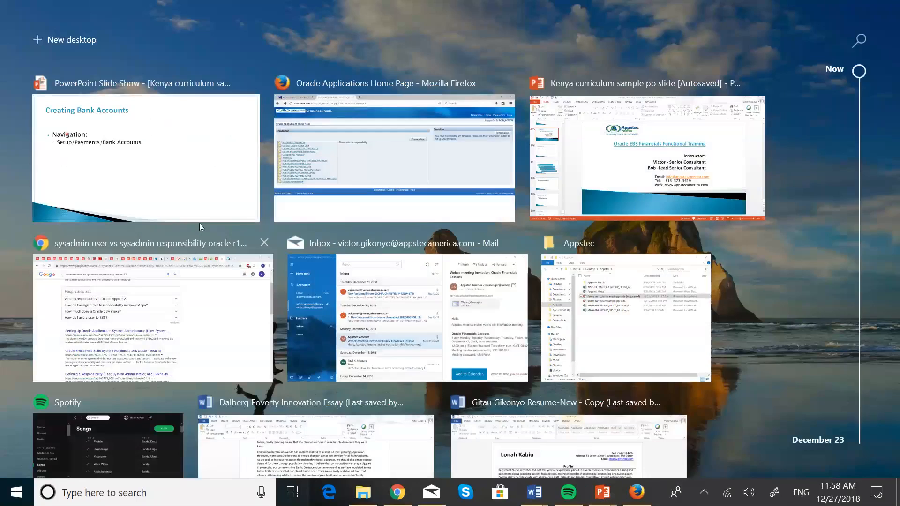
left_click(350, 162)
left_click(183, 247)
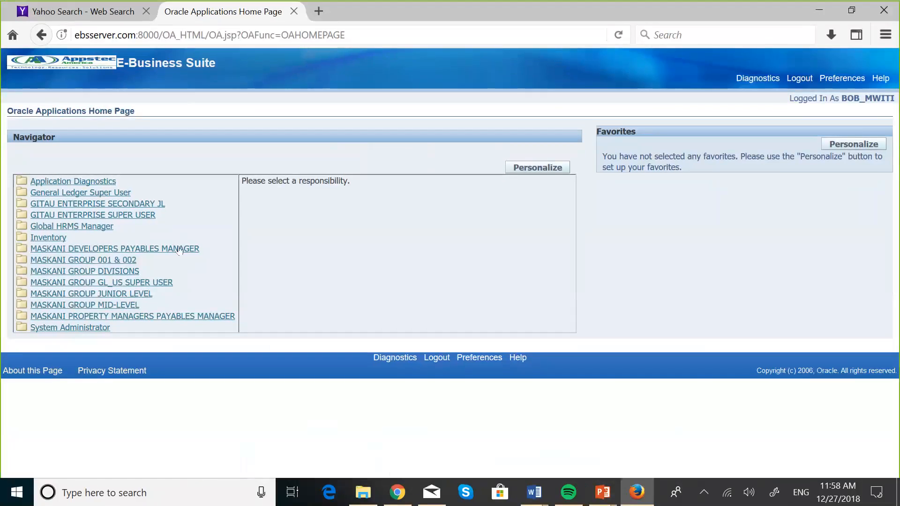
Go to Bank Accounts under Setup : Payment in the Payables Manager menu.
scroll(506, 394, "down", 20)
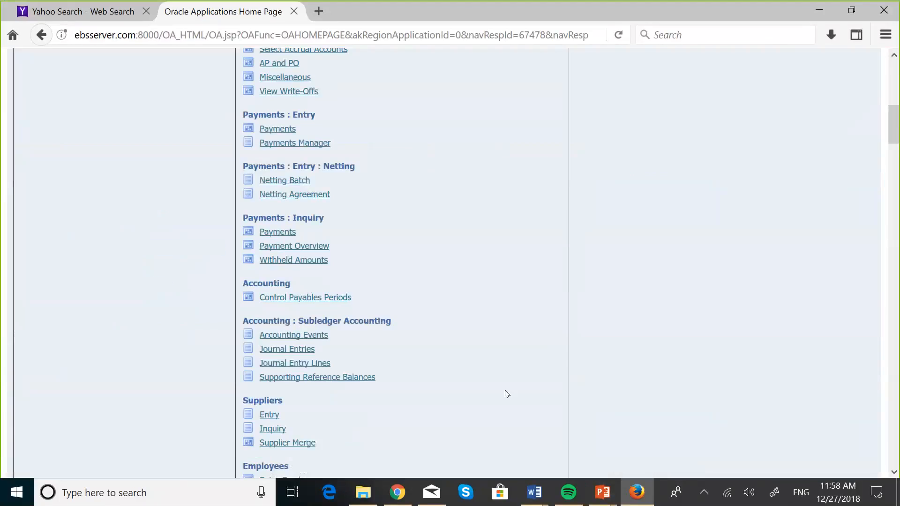
scroll(506, 394, "down", 10)
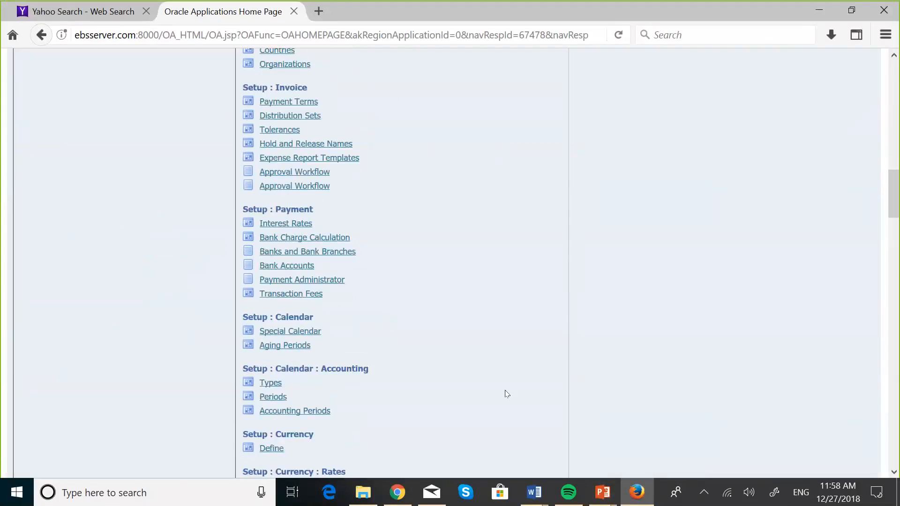
scroll(507, 394, "down", 12)
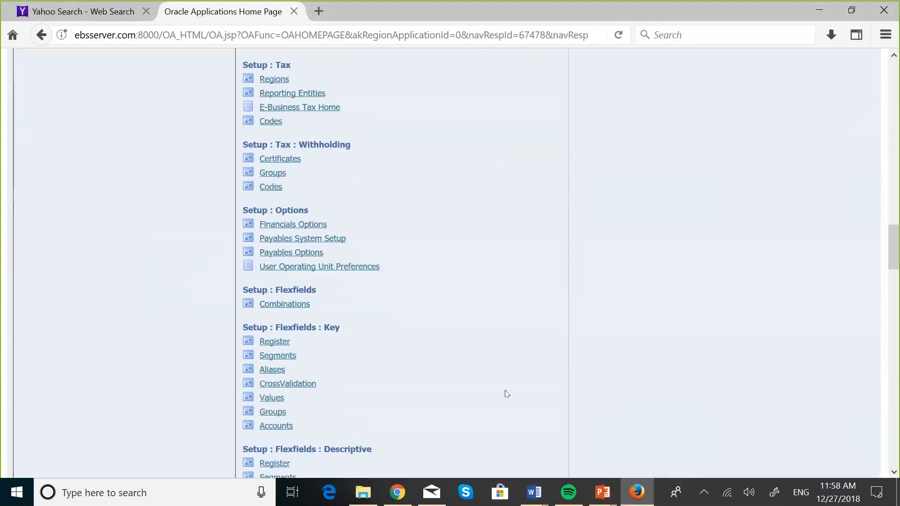
scroll(506, 394, "down", 12)
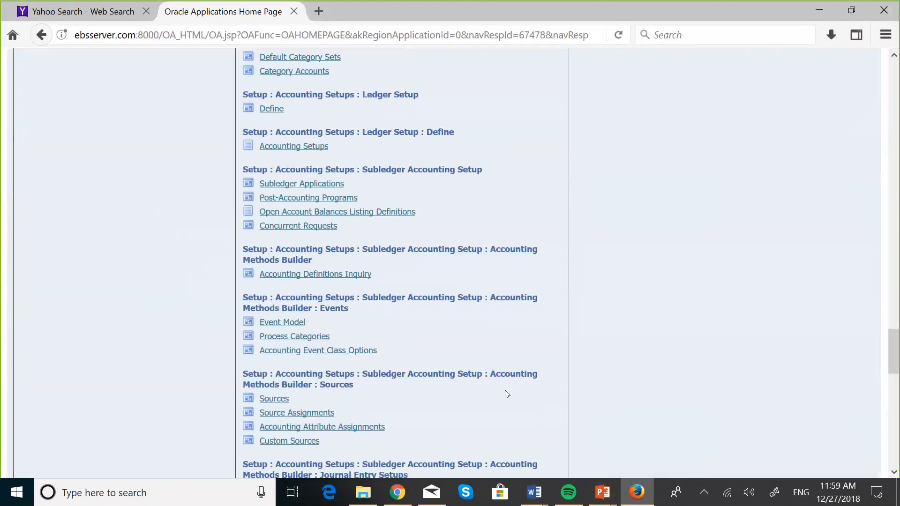
scroll(506, 393, "up", 15)
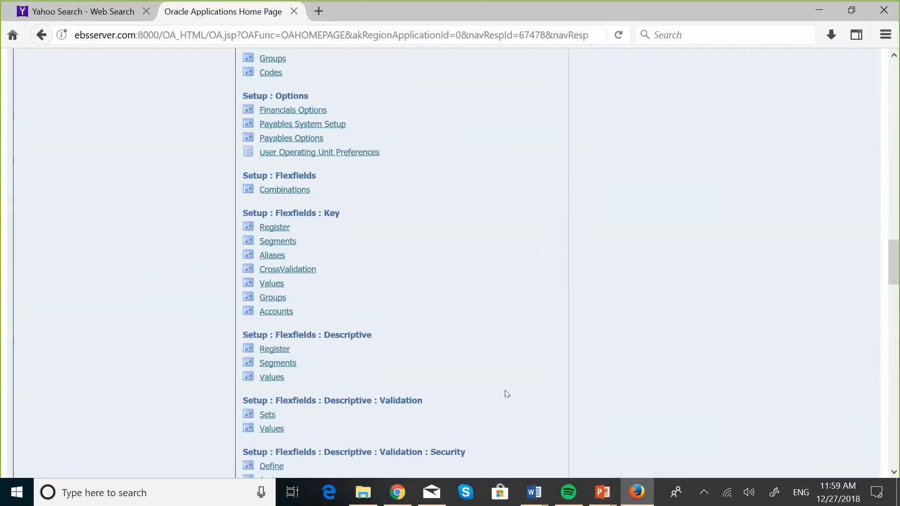
scroll(507, 394, "up", 9)
scroll(506, 394, "up", 7)
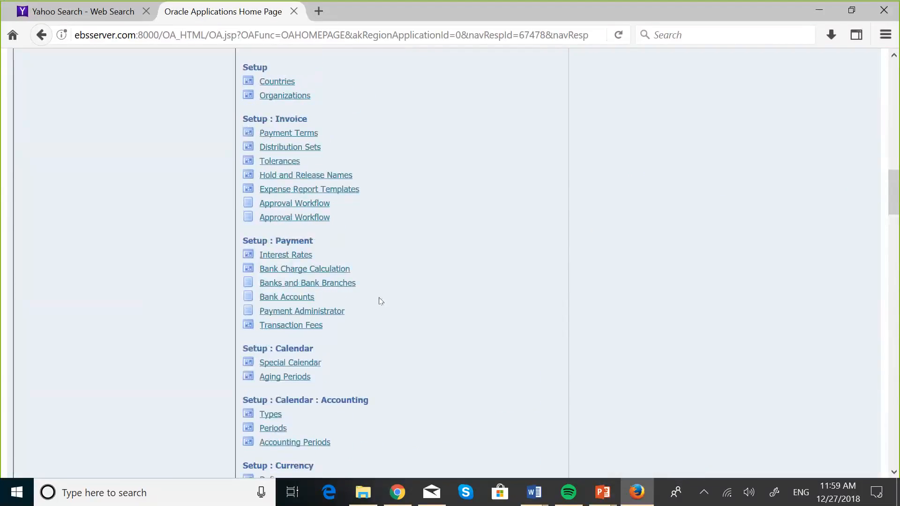
left_click(293, 301)
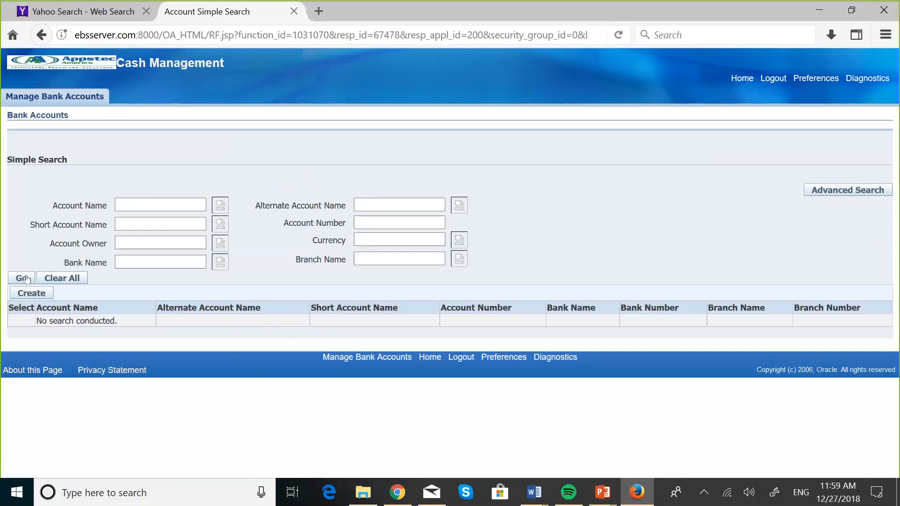
Start a new bank account and set its Country to United States (US).
left_click(31, 293)
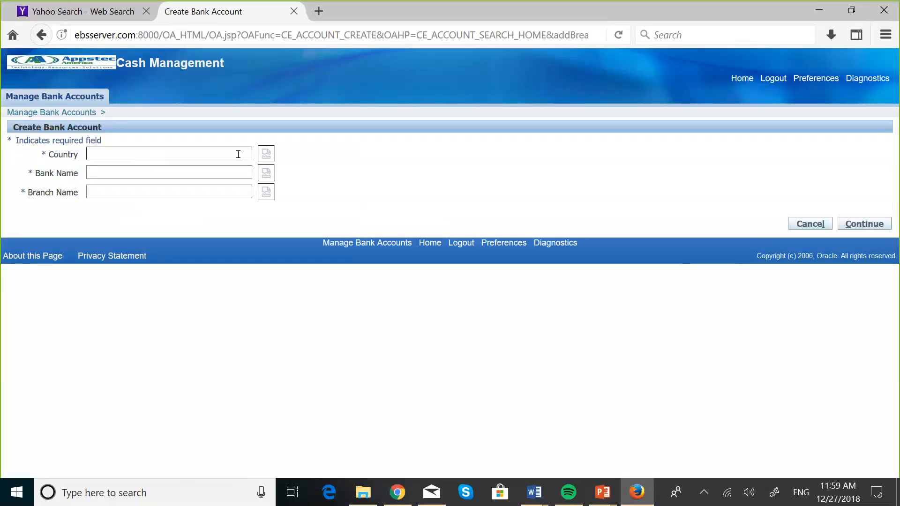
left_click(264, 155)
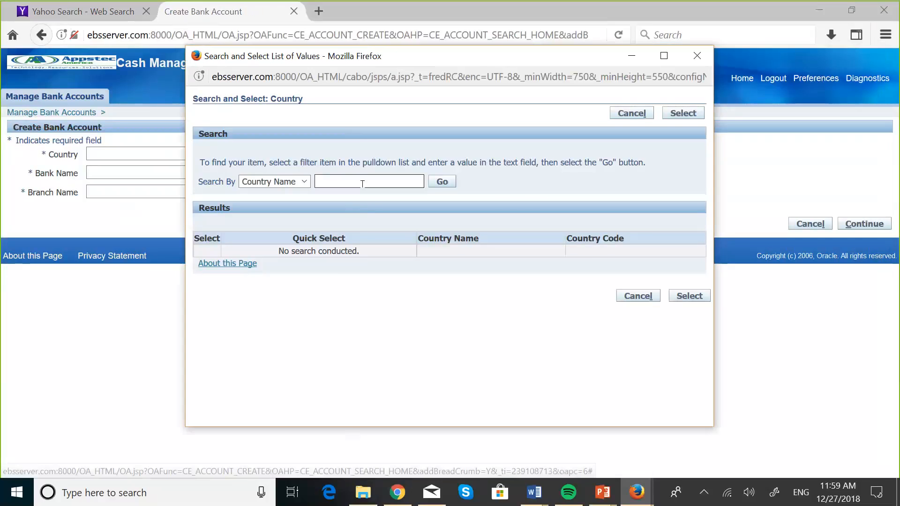
key("Caps_Lock")
type("U")
key("Caps_Lock")
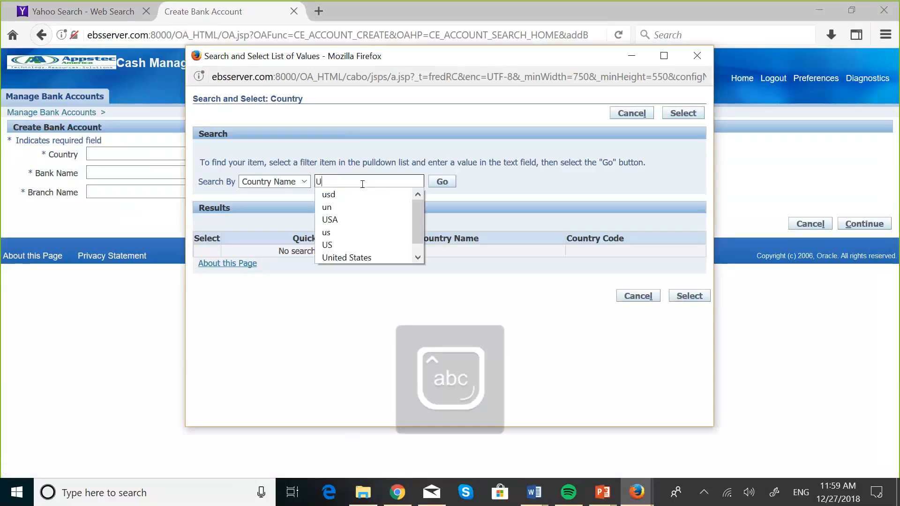
left_click(356, 257)
left_click(446, 182)
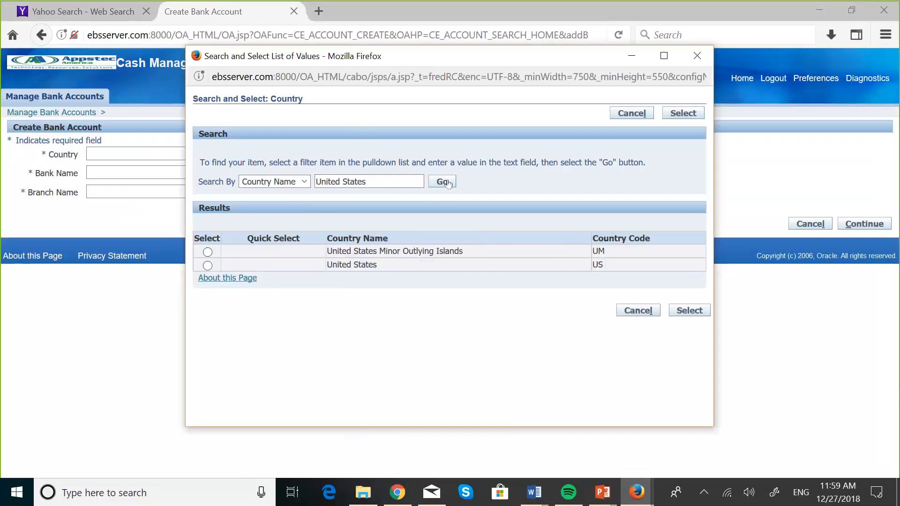
left_click(208, 266)
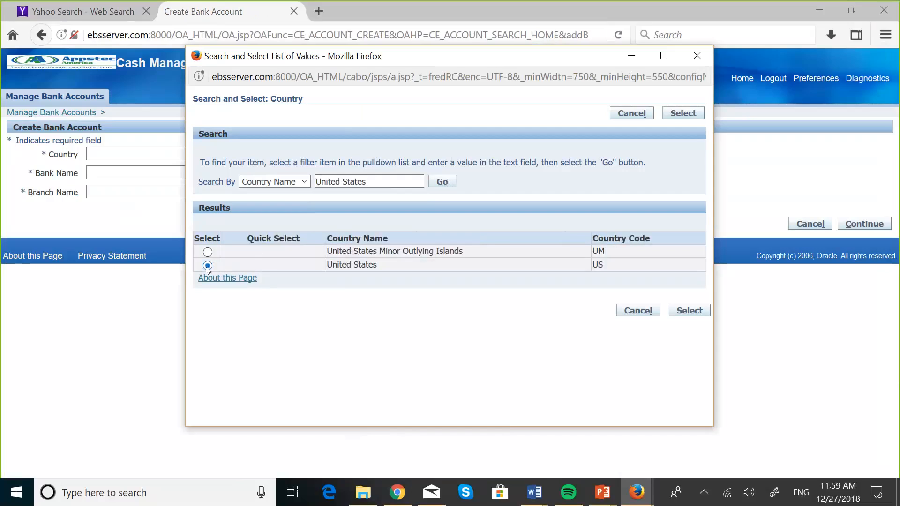
left_click(689, 311)
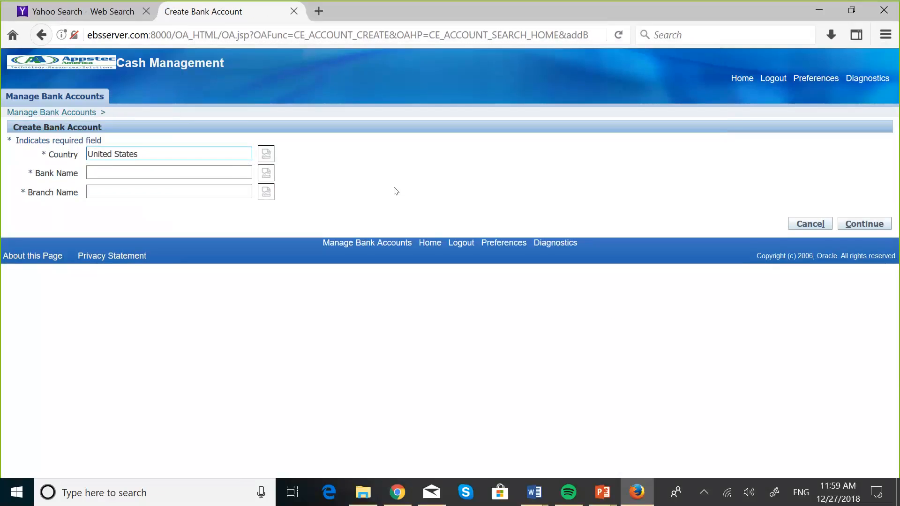
Set Bank Name to Bank of North America from the bank lookup.
left_click(149, 170)
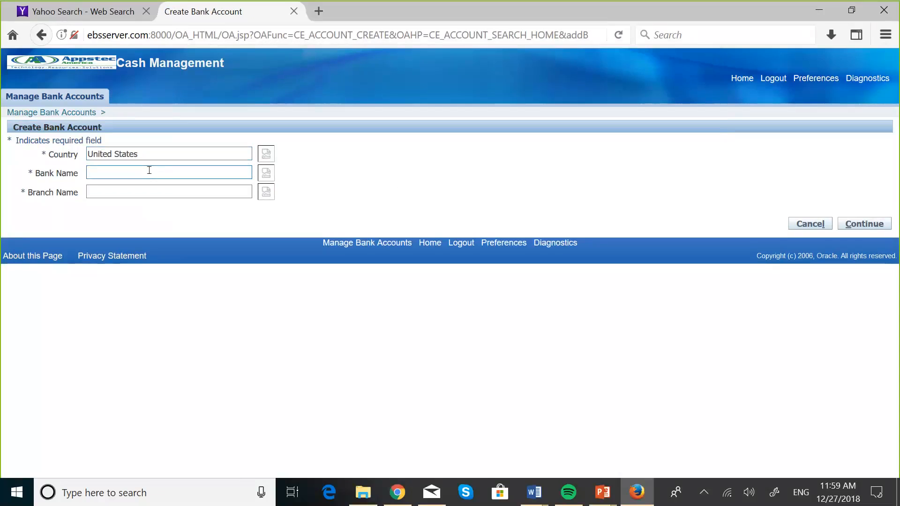
type("Ban")
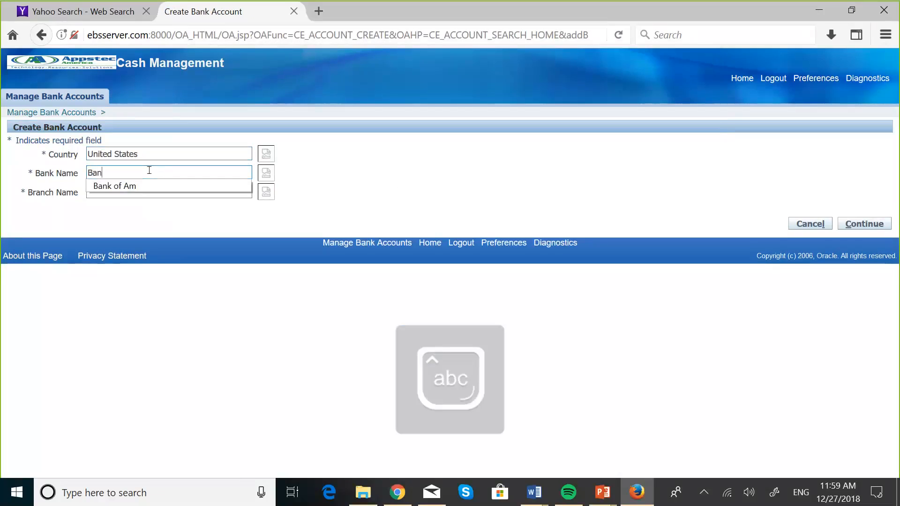
type("k of ")
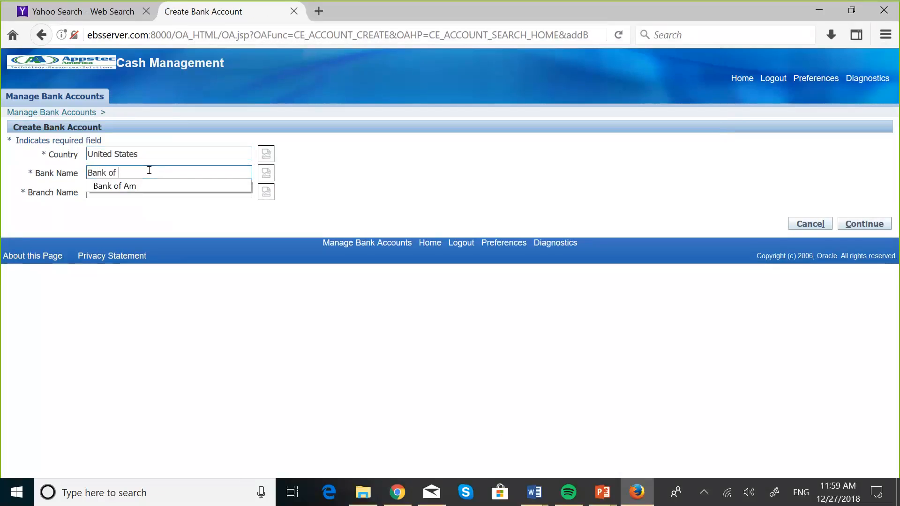
type("Nor")
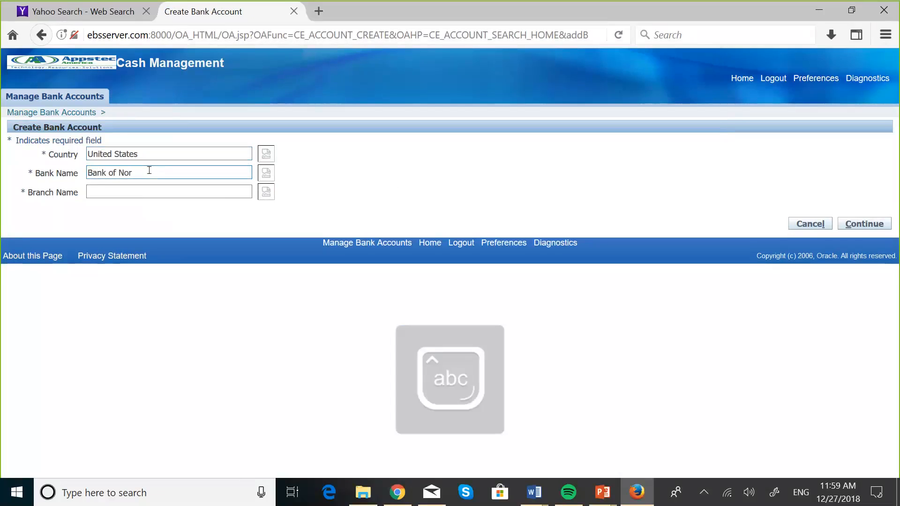
left_click(261, 173)
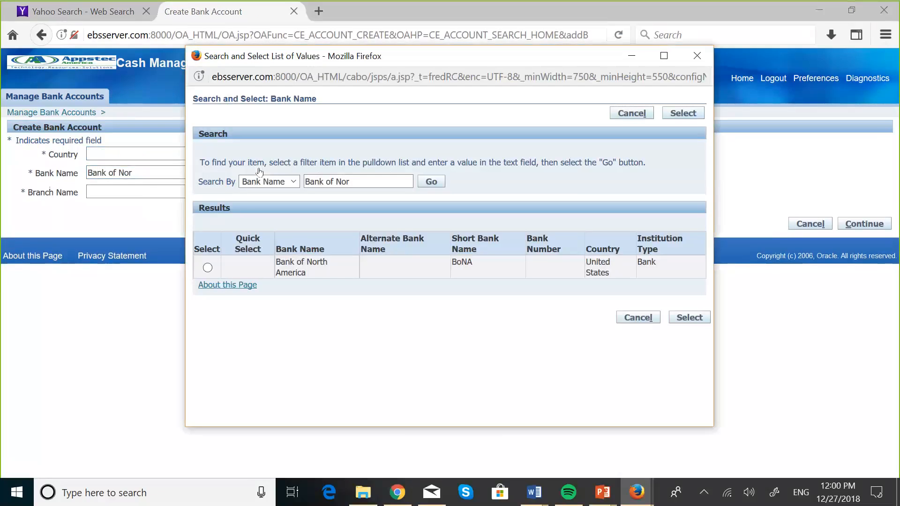
left_click(207, 267)
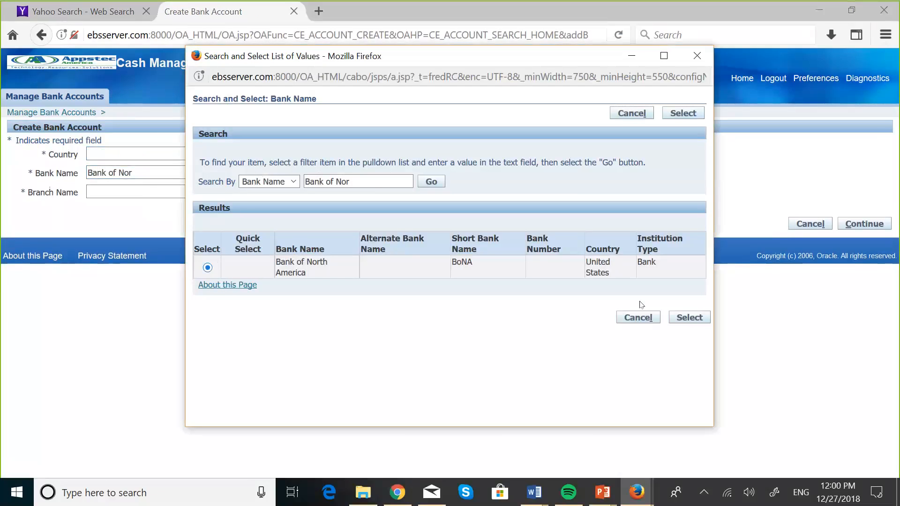
left_click(695, 321)
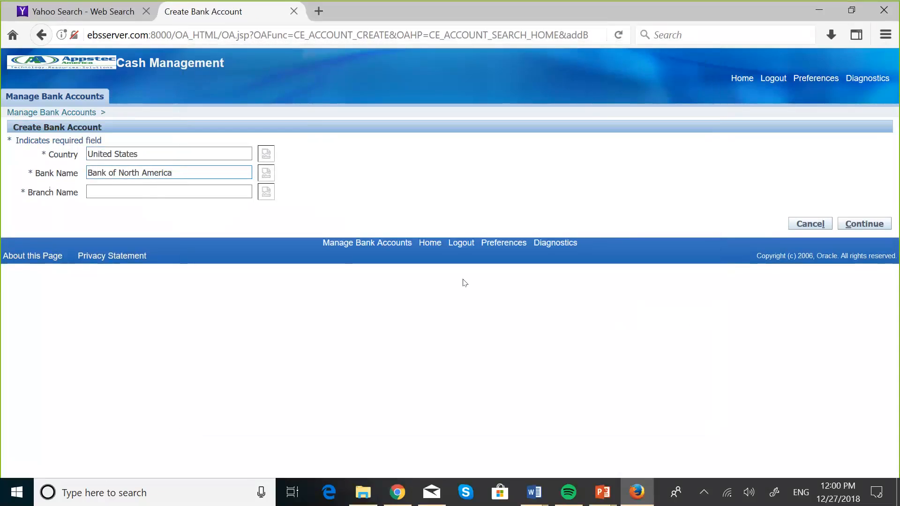
left_click(115, 191)
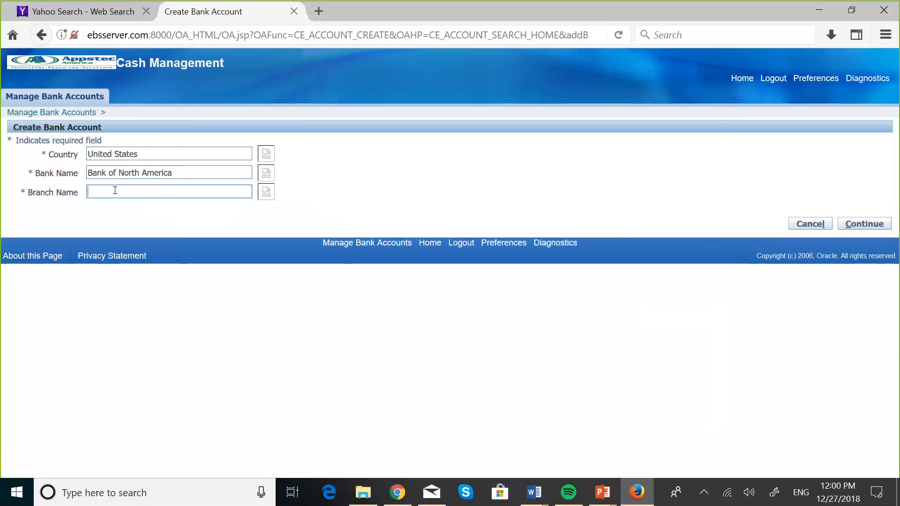
Search the branch lookup with 'Jackso', then with a 'Bank of%%' wildcard.
left_click(265, 192)
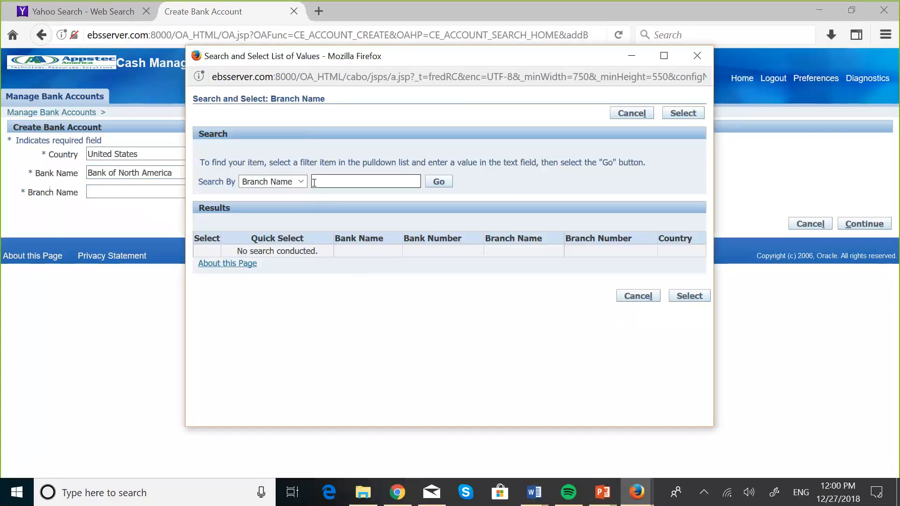
type("Jac")
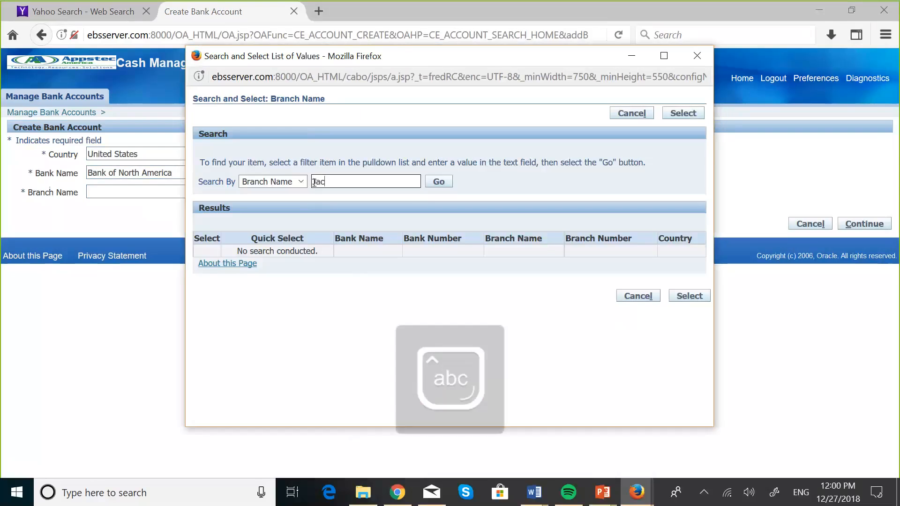
type("kso")
left_click(438, 182)
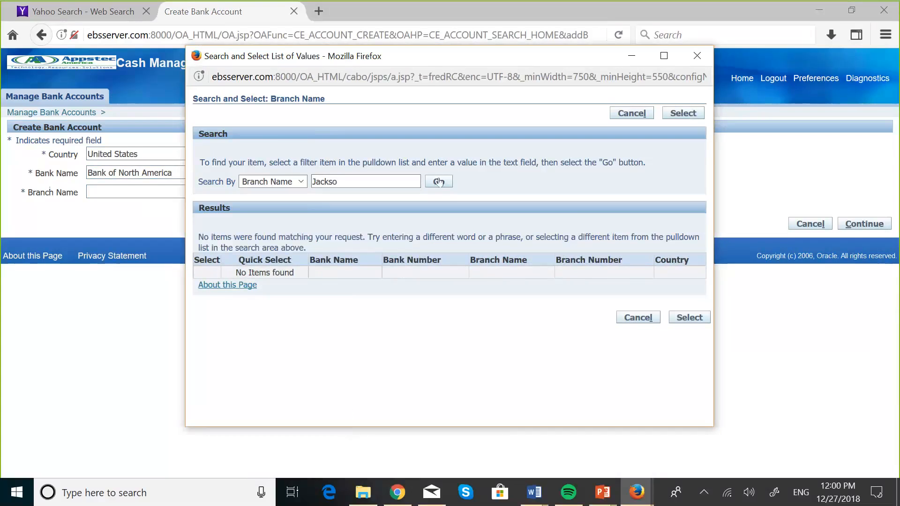
left_click(313, 181)
type("Bank ")
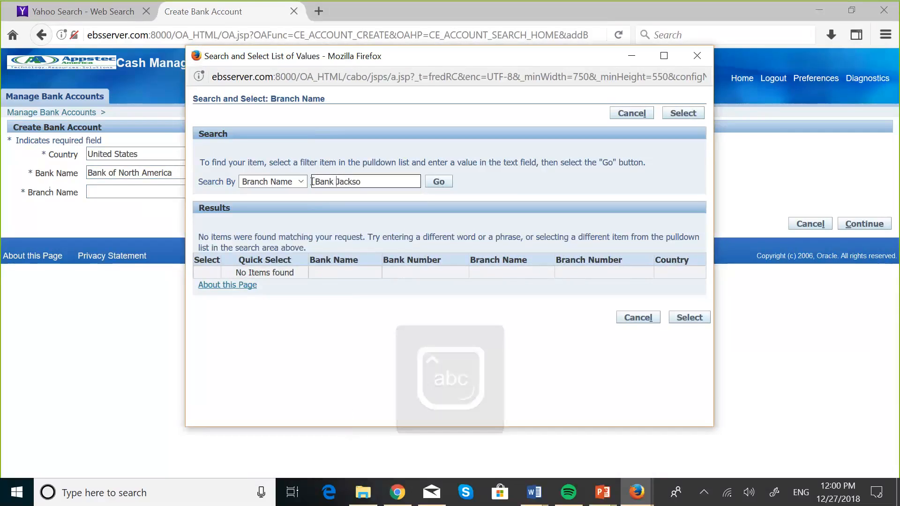
type("of")
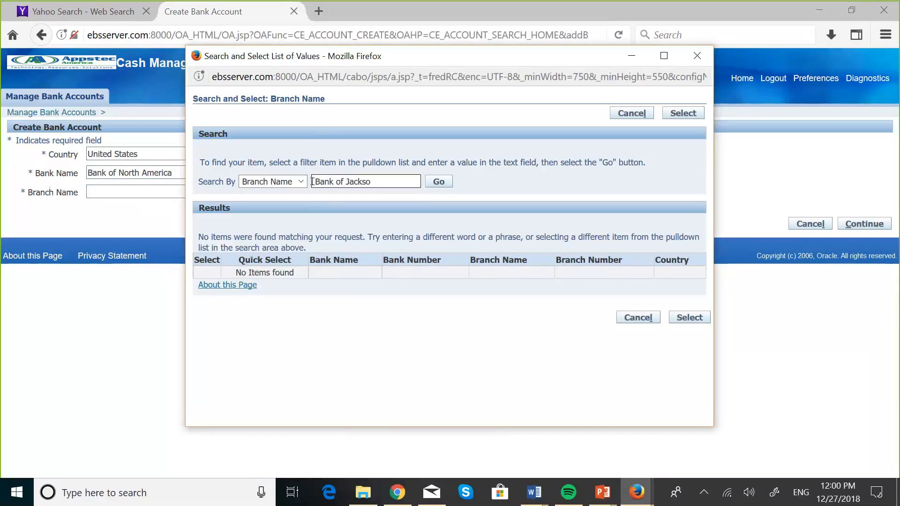
key("BackSpace")
type("%")
type("%")
left_click(427, 185)
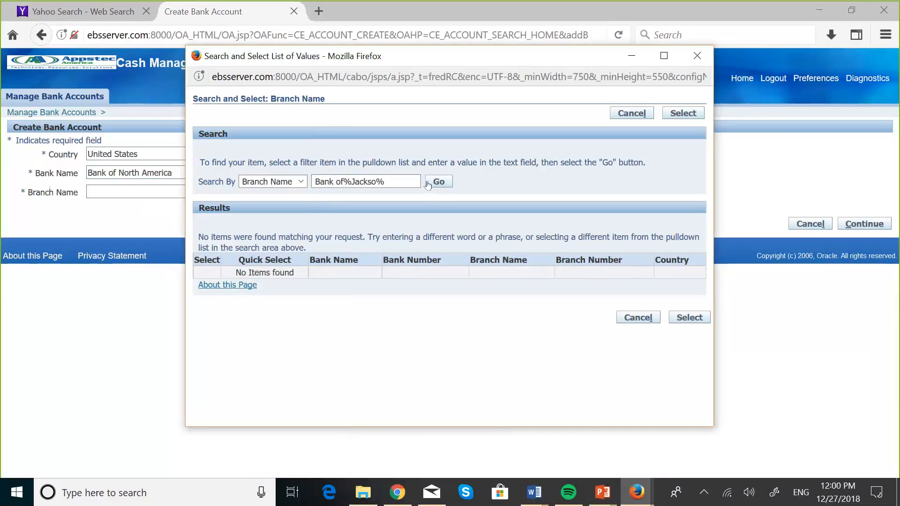
left_click(437, 183)
Refine the branch search to 'Bank of North%' and run it.
left_click(396, 181)
key("BackSpace")
key("BackSpace")
key("BackSpace")
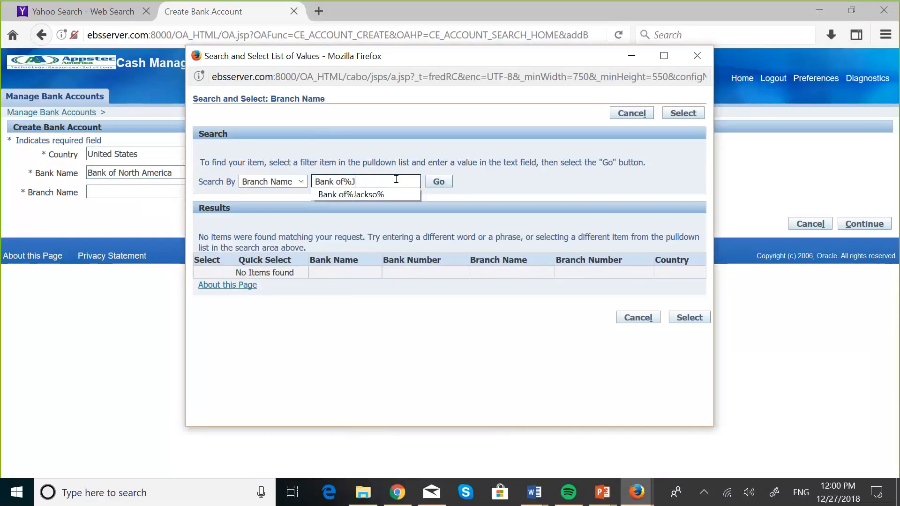
key("BackSpace")
key("BackSpace")
key("BackSpace")
key("BackSpace")
key("BackSpace")
key("BackSpace")
key("BackSpace")
type("of No")
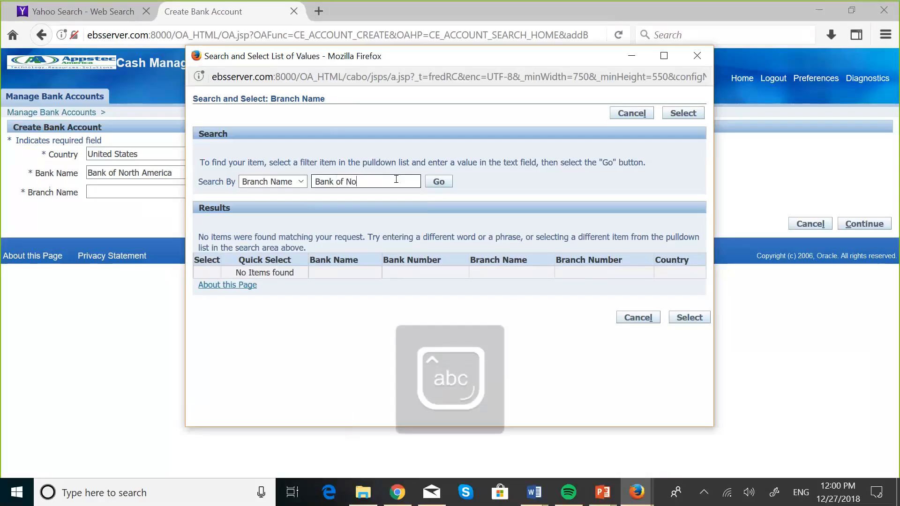
type("rth5")
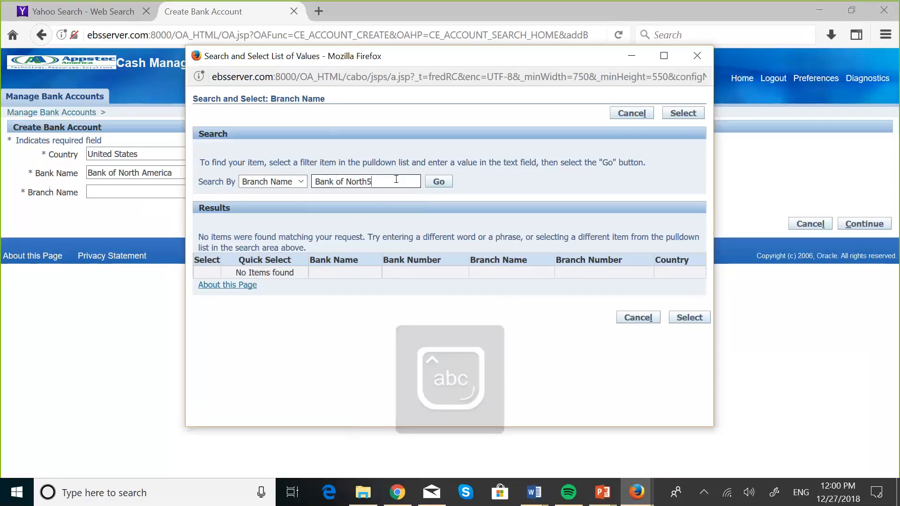
key("BackSpace")
type("%")
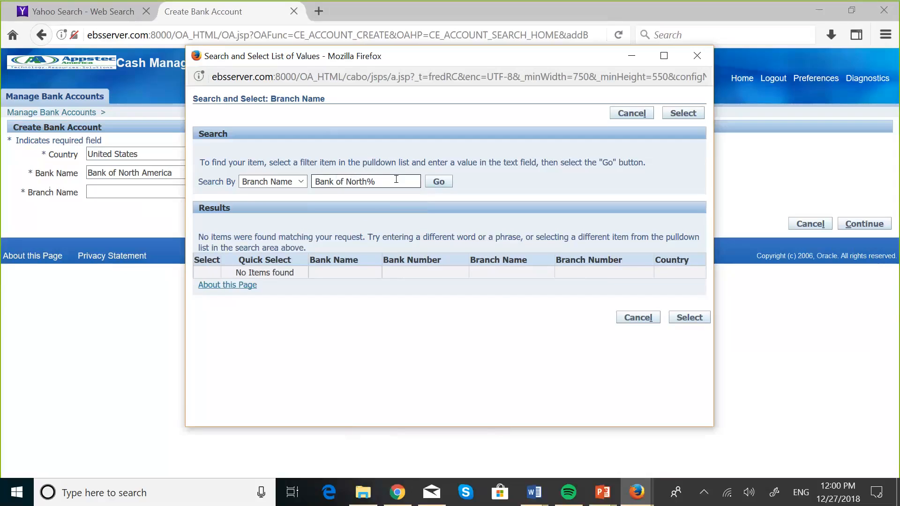
left_click(432, 183)
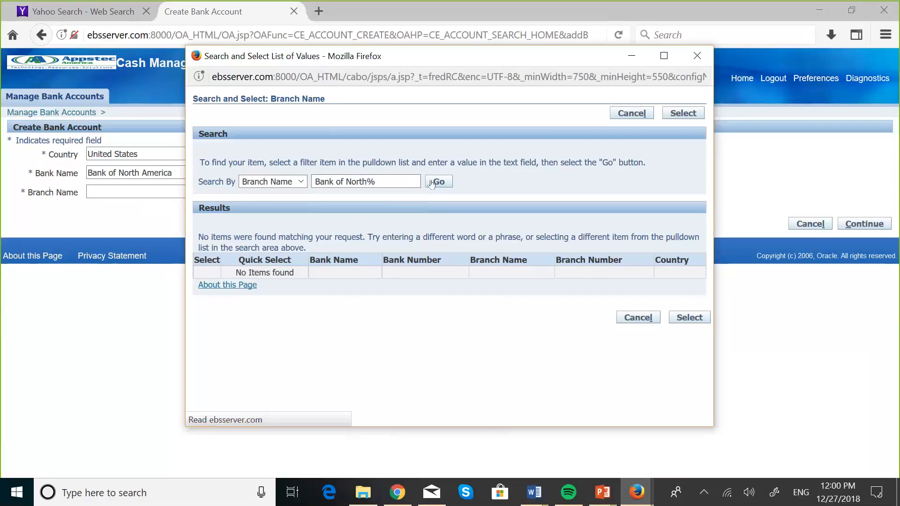
List all branches, choose BoNA Jacksonville as Branch Name, and continue to Account Owner and Use.
left_click(392, 182)
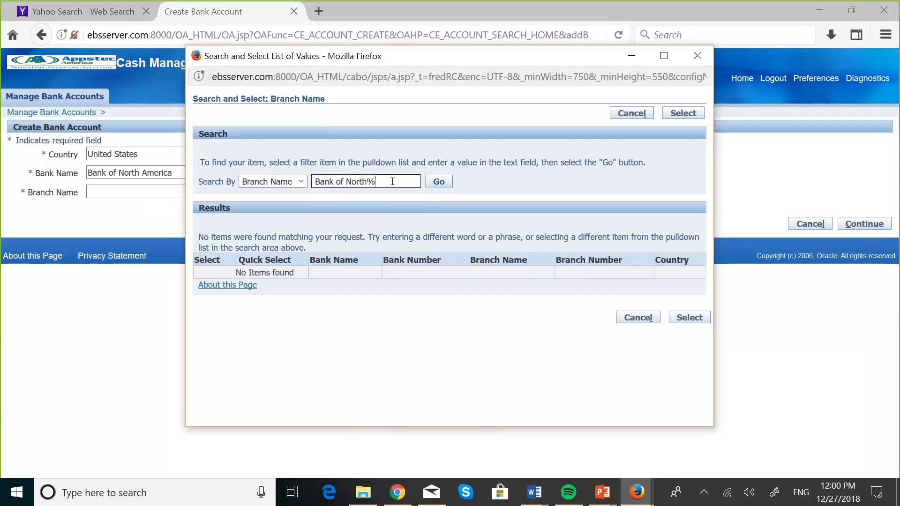
key("BackSpace")
key("ctrl+a")
key("BackSpace")
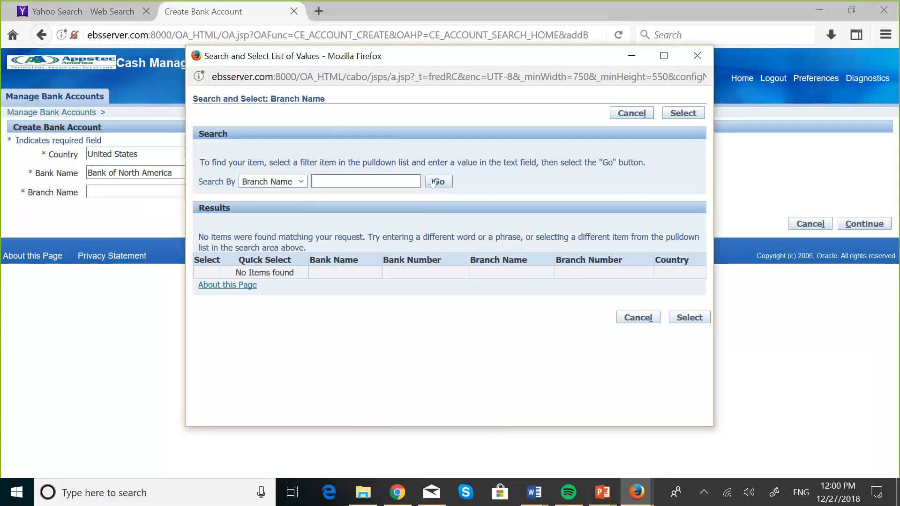
left_click(432, 183)
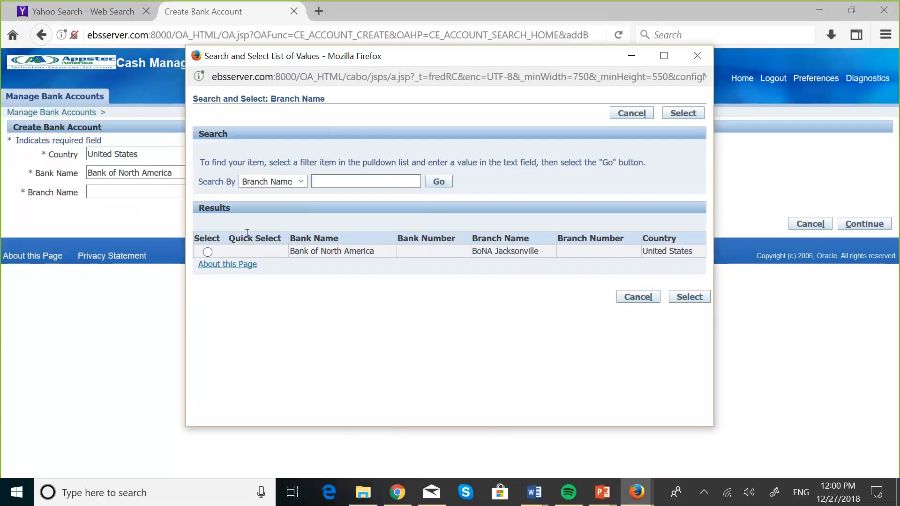
left_click(207, 253)
left_click(699, 297)
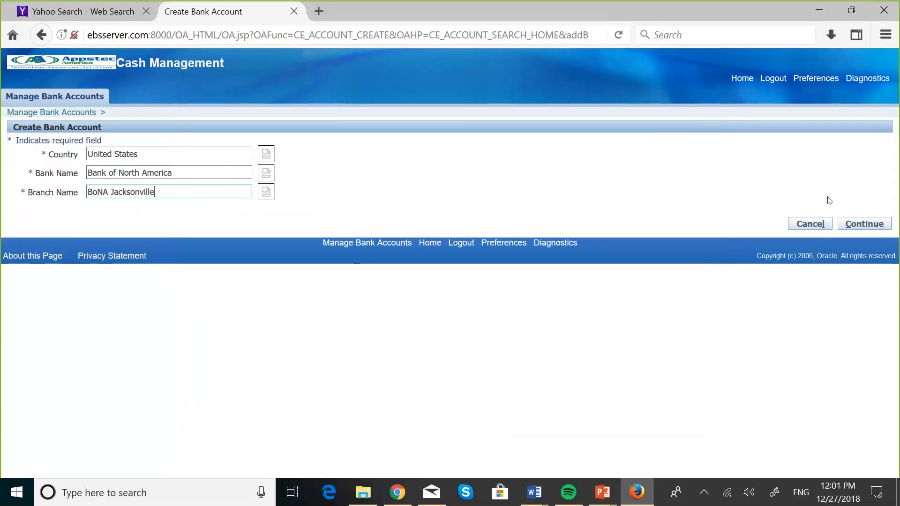
left_click(866, 229)
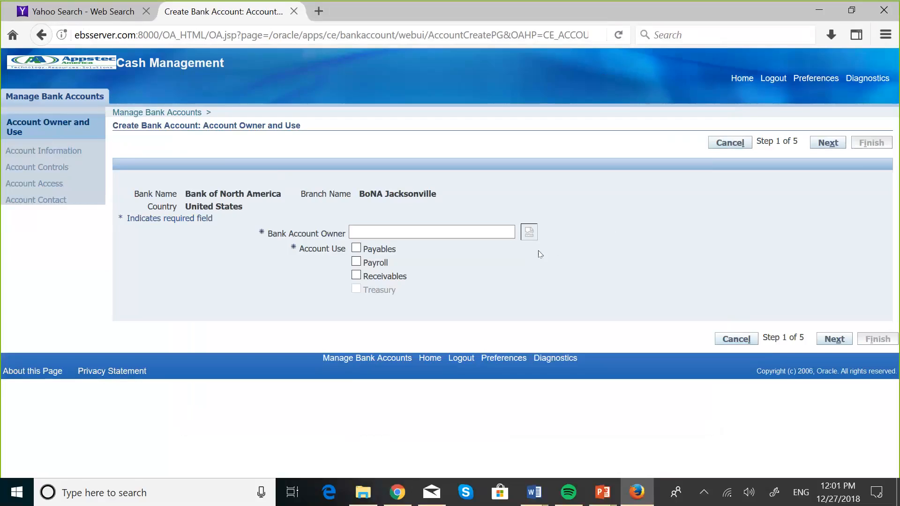
Set the Bank Account Owner to MASKANI DEVELOPERS LEGAL ENTITY via a 'maskani' search.
left_click(531, 240)
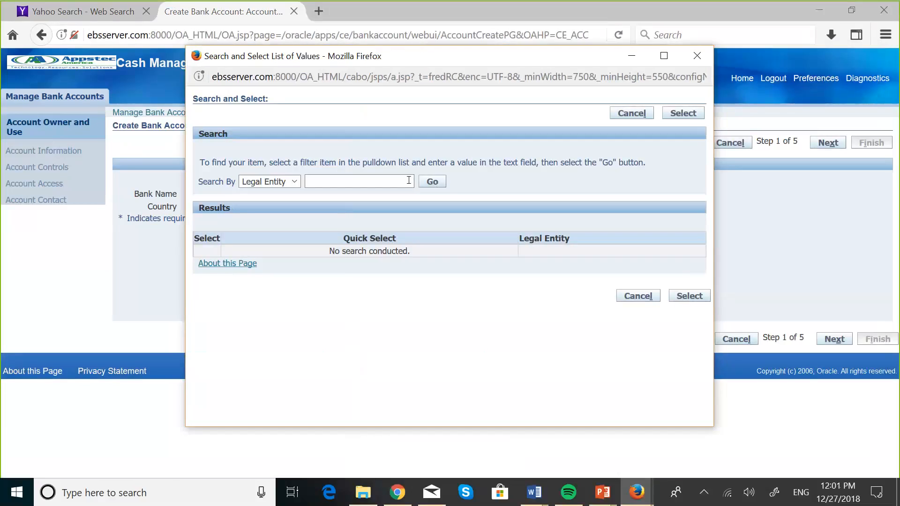
left_click(375, 180)
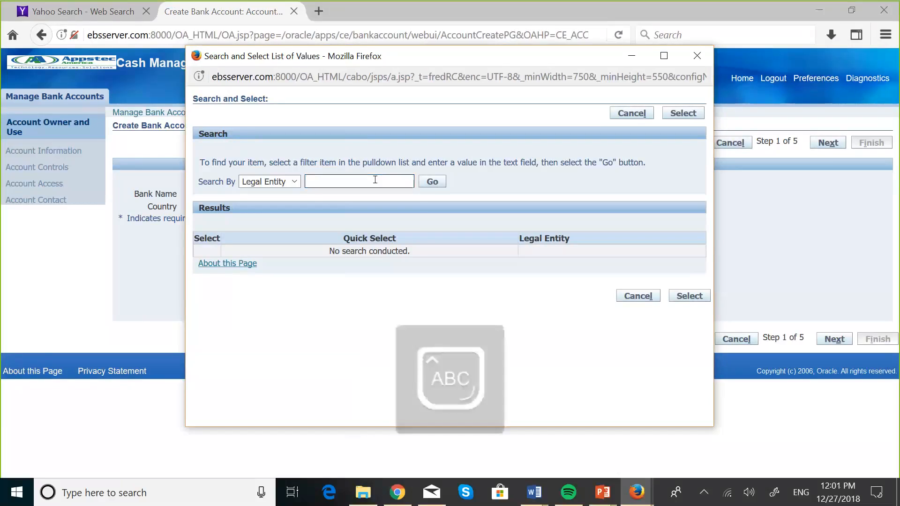
type("Maska")
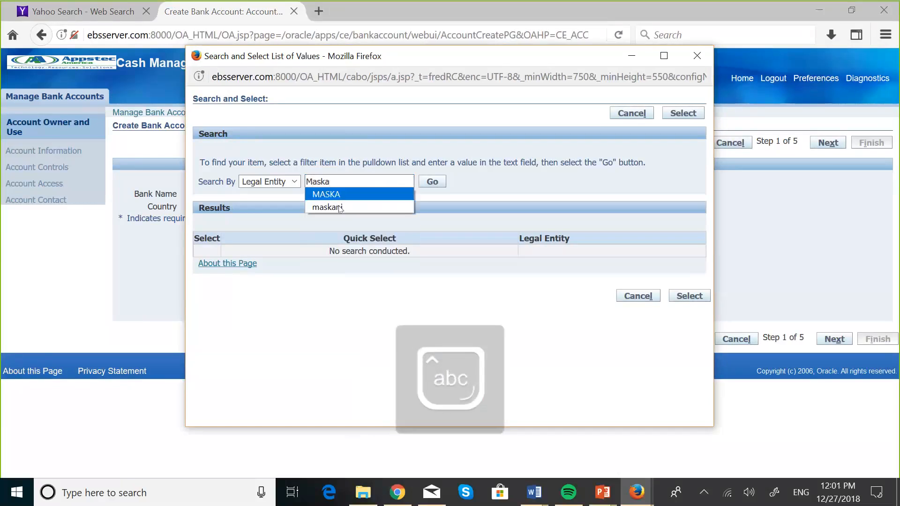
left_click(331, 207)
left_click(429, 183)
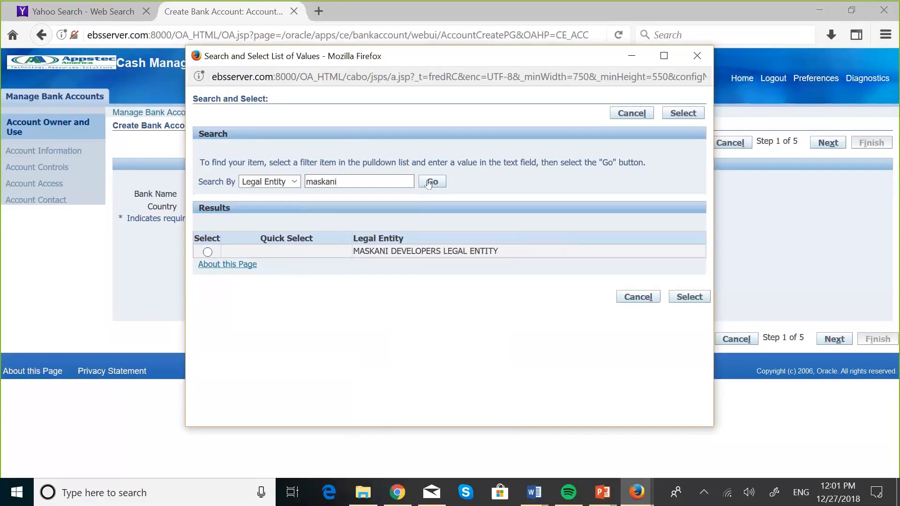
left_click(208, 252)
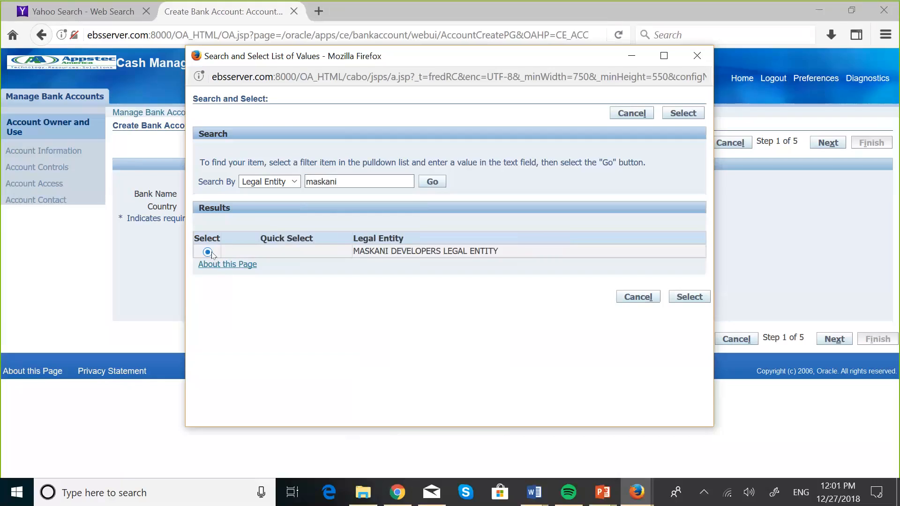
left_click(697, 299)
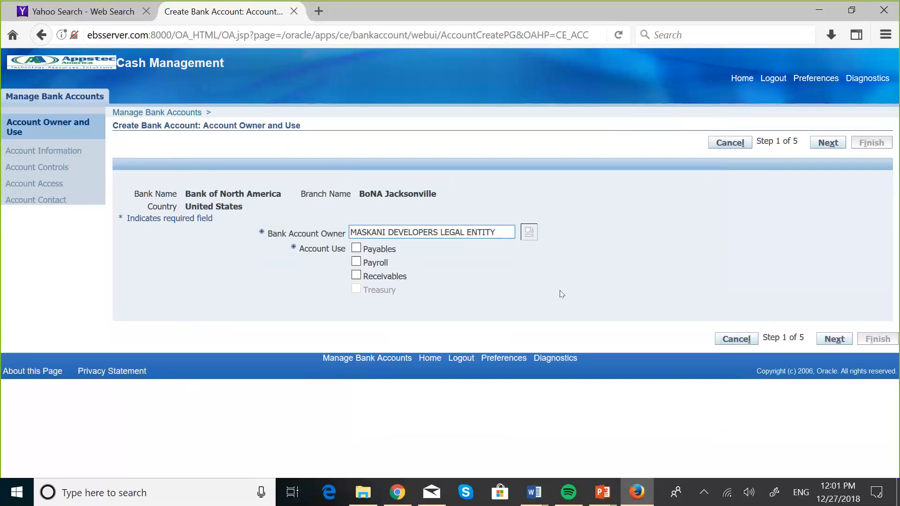
Tick Payables and Receivables as account uses and move to Account Information.
left_click(357, 249)
left_click(356, 276)
left_click(829, 342)
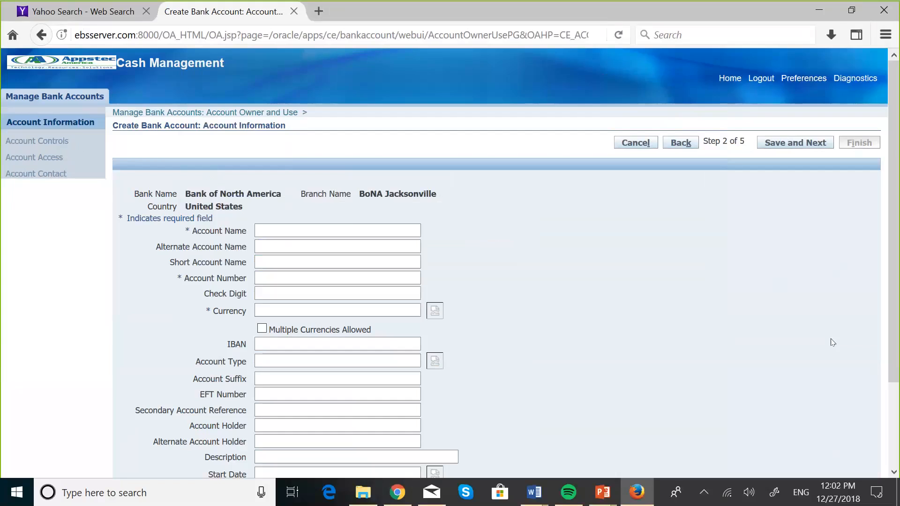
Enter Account Name 'Maskani BoNA Checking' and the account number, fixing mistyped digits.
left_click(266, 229)
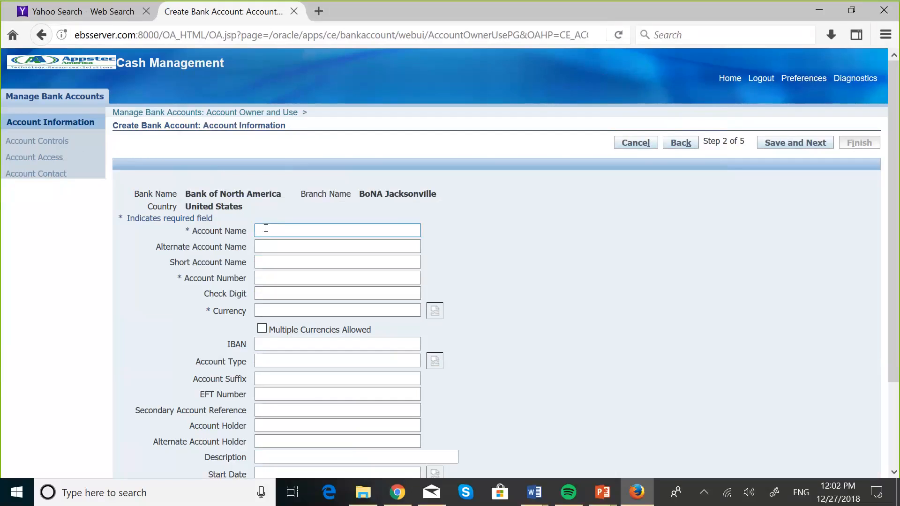
type("Maska")
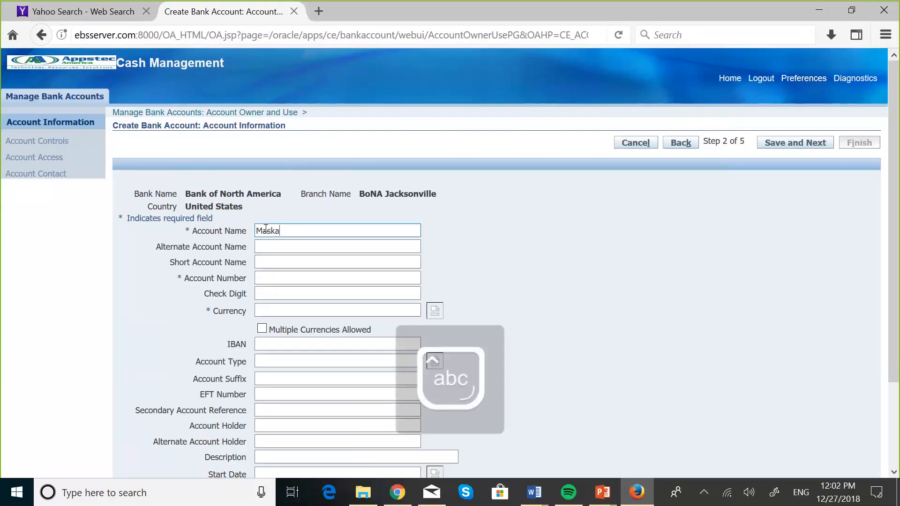
type("ni ")
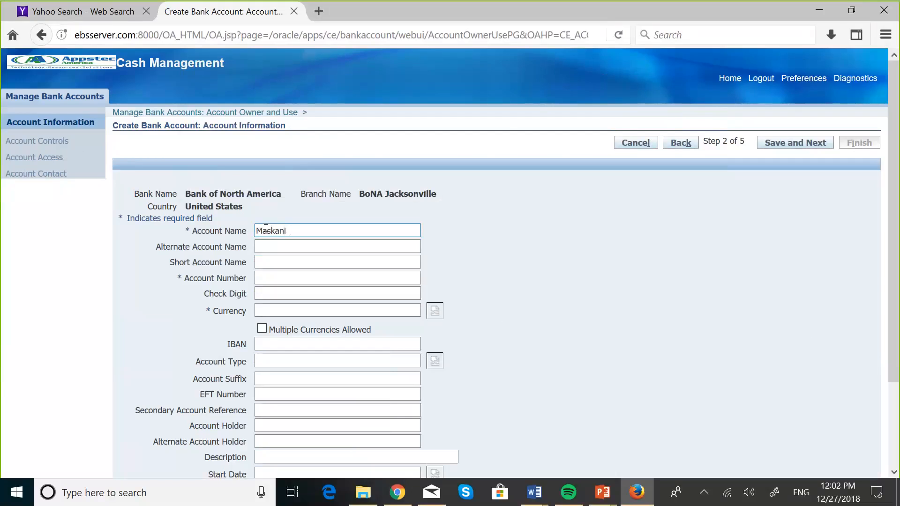
type("Bo")
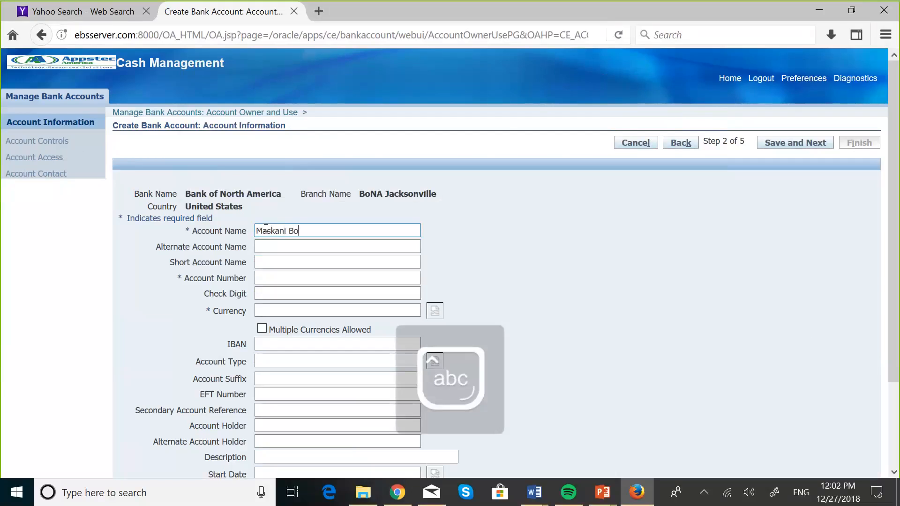
type("NA Checking")
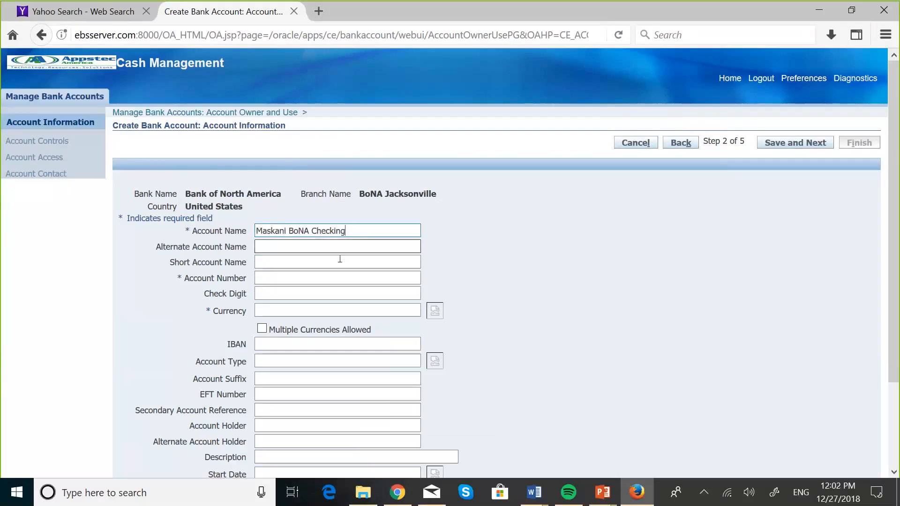
left_click(267, 273)
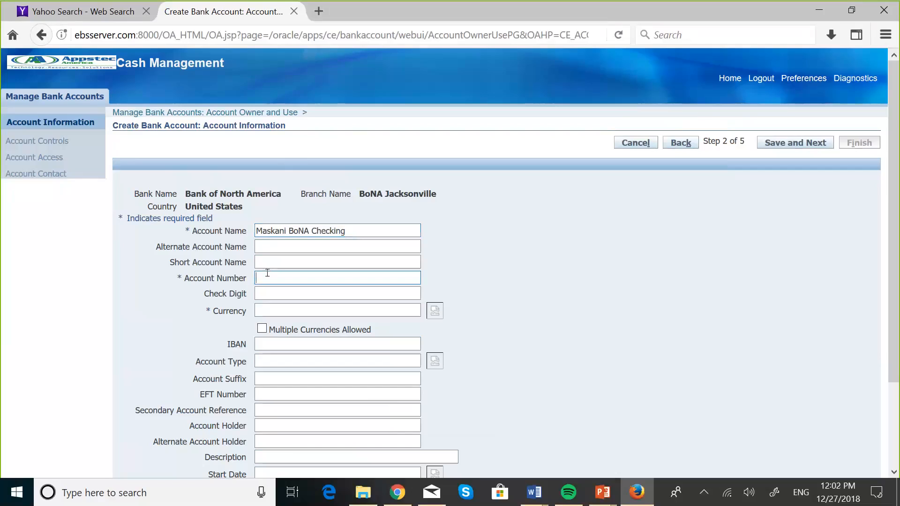
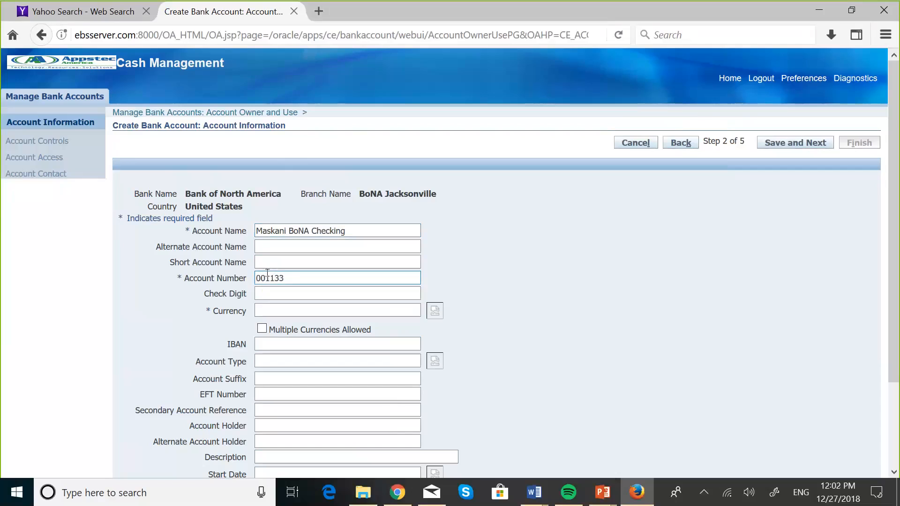
scroll(528, 313, "down", 2)
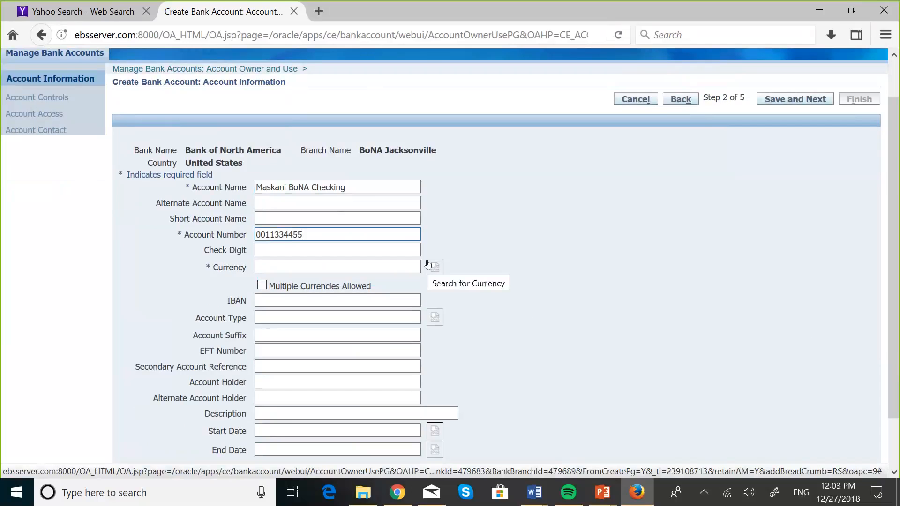
Set the account Currency to USD from the currency lookup.
left_click(428, 266)
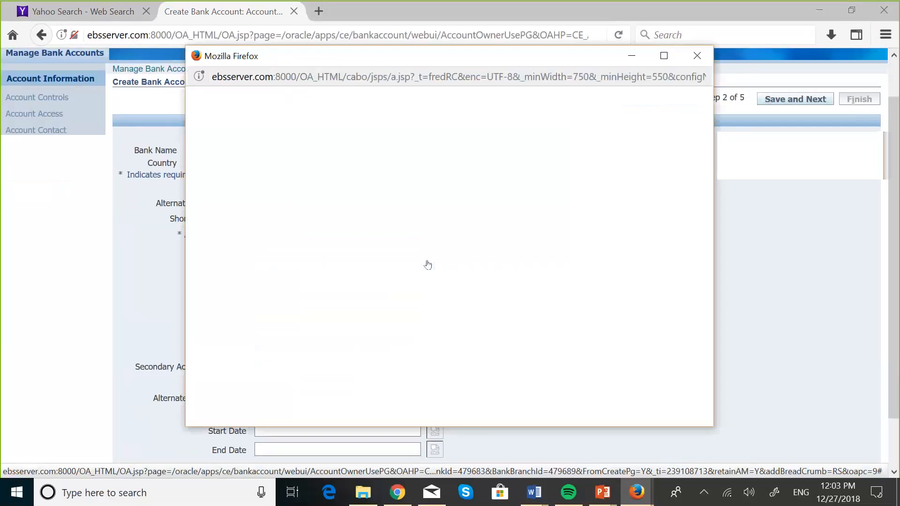
left_click(332, 181)
key("Caps_Lock")
type("USD")
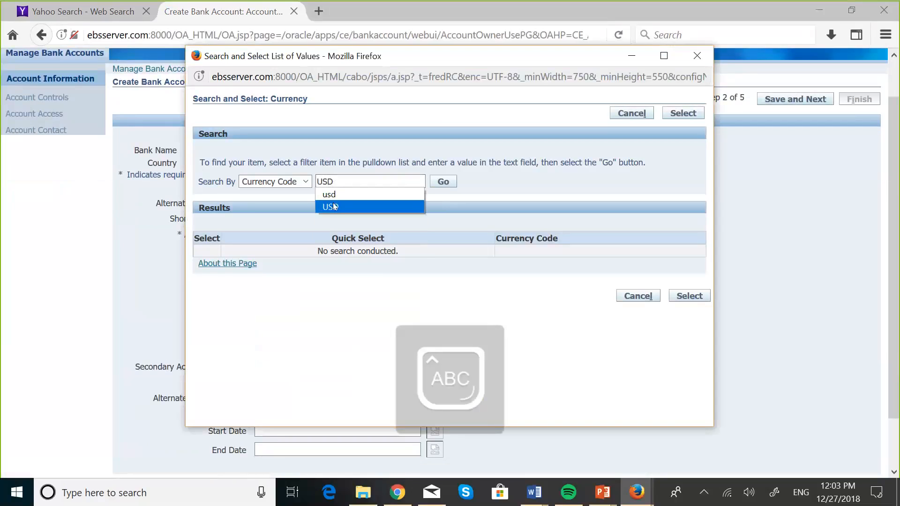
left_click(333, 207)
left_click(444, 181)
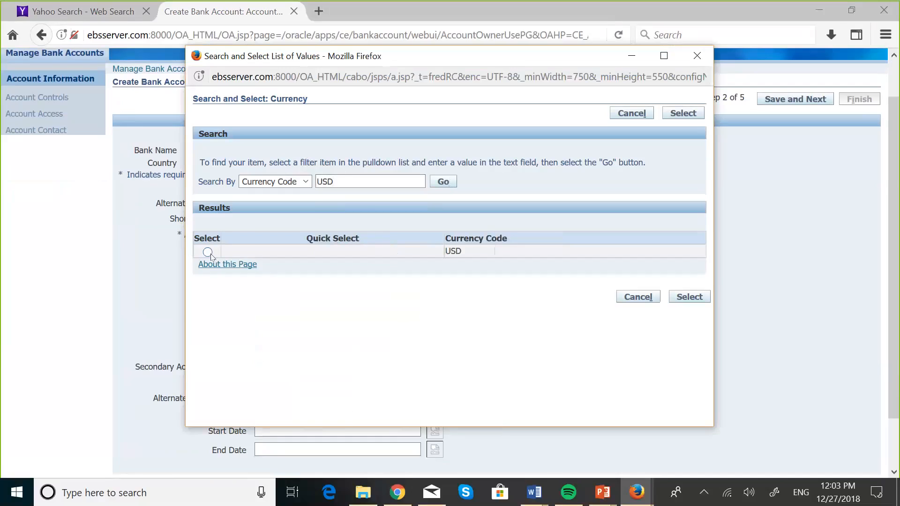
left_click(208, 252)
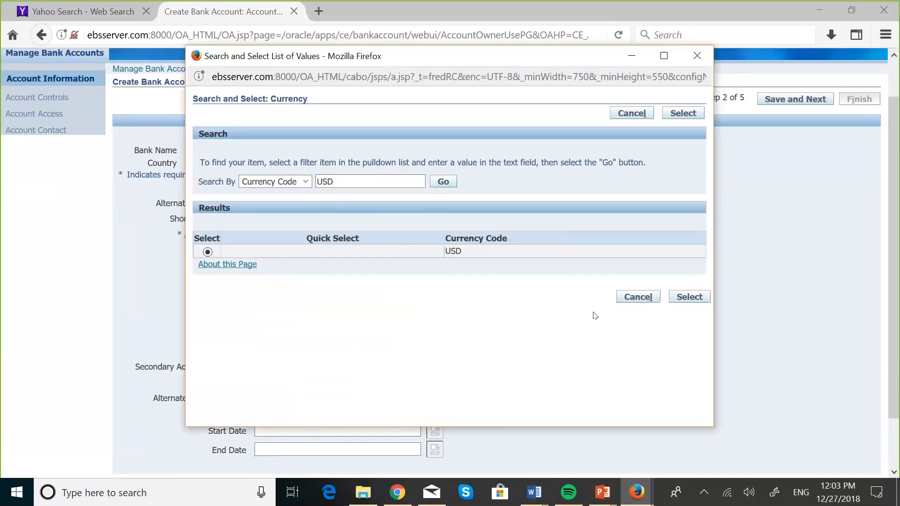
left_click(689, 296)
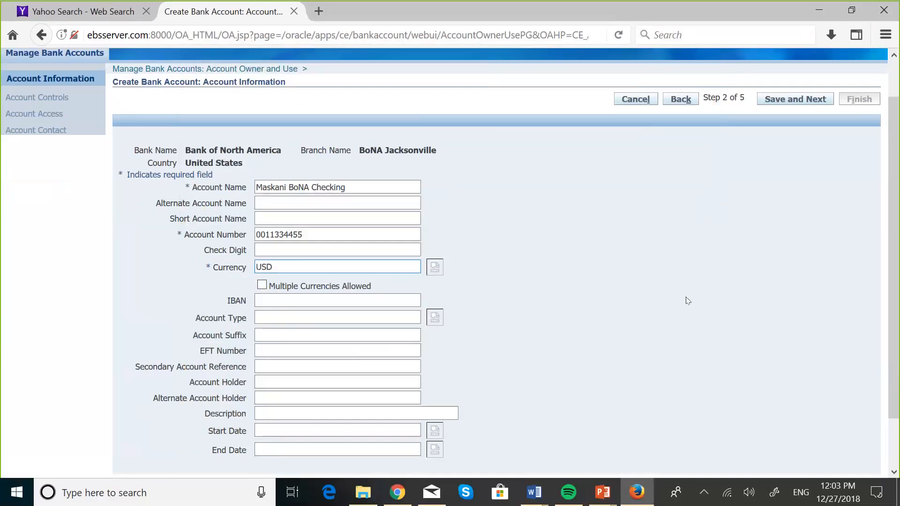
Save the account information and advance to step 3, Account Controls.
scroll(538, 323, "down", 2)
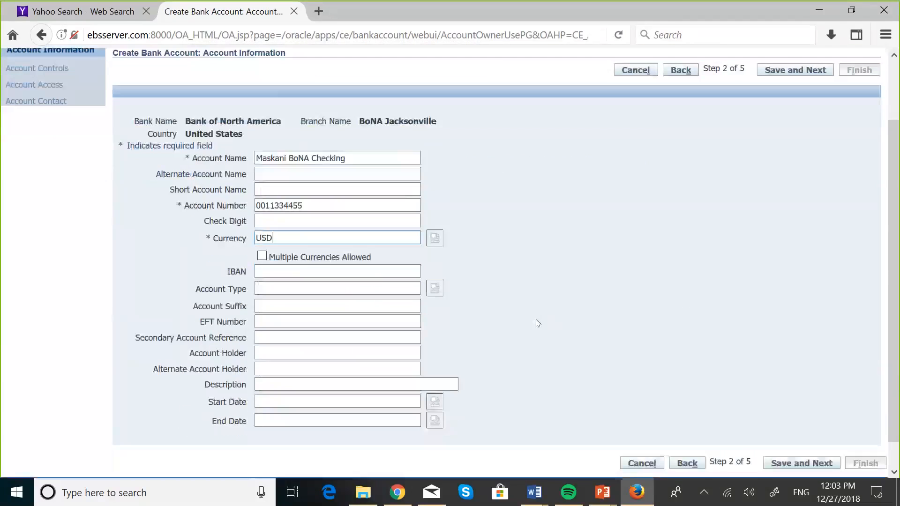
scroll(538, 323, "up", 2)
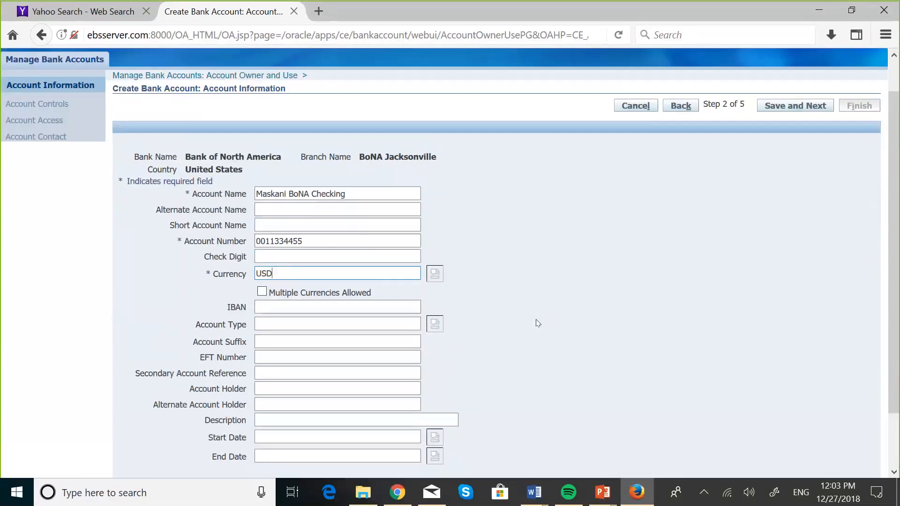
scroll(537, 323, "down", 2)
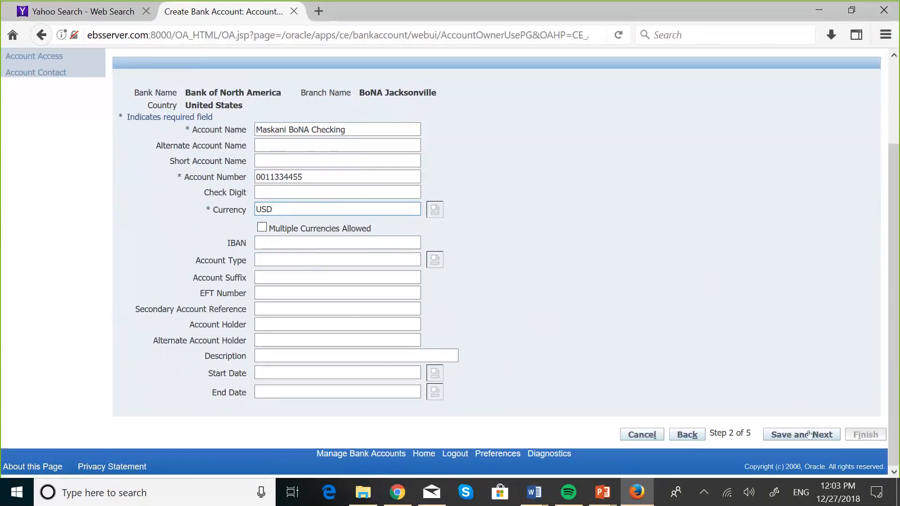
left_click(812, 435)
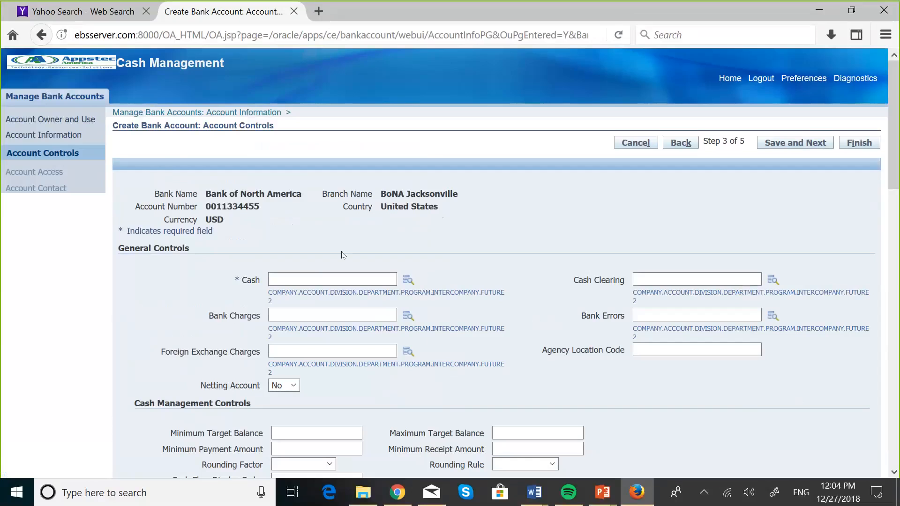
Put focus in the Cash account field on the Account Controls step.
left_click(342, 277)
left_click(296, 280)
In the Cash account lookup, set company 001 and account 001000 (Cash).
left_click(407, 284)
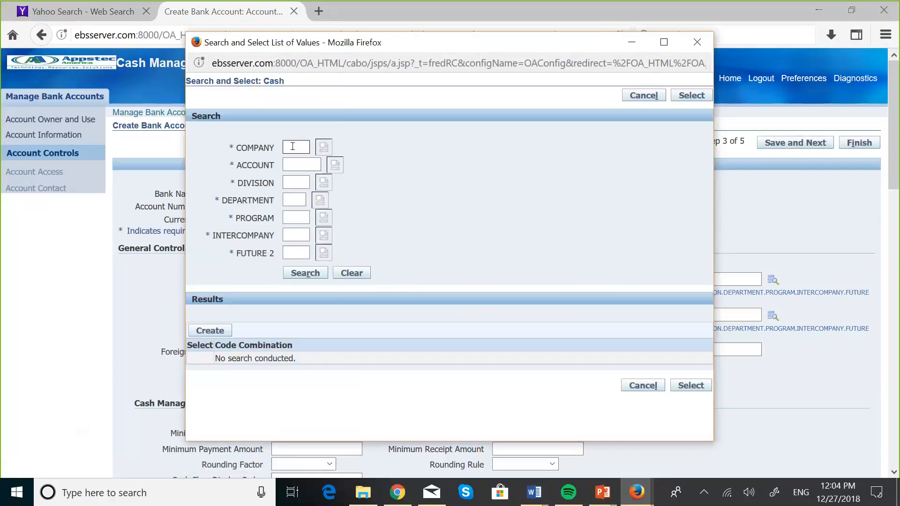
left_click(292, 146)
type("00")
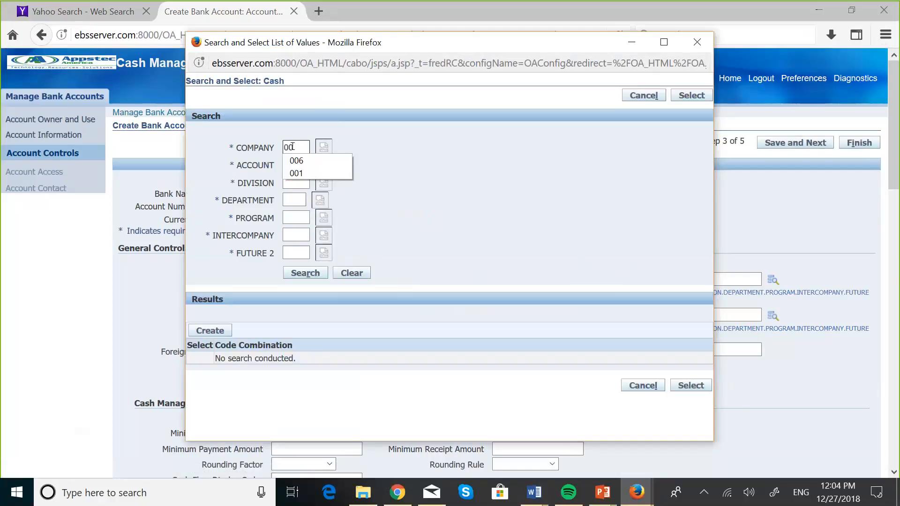
type("1")
key("Down")
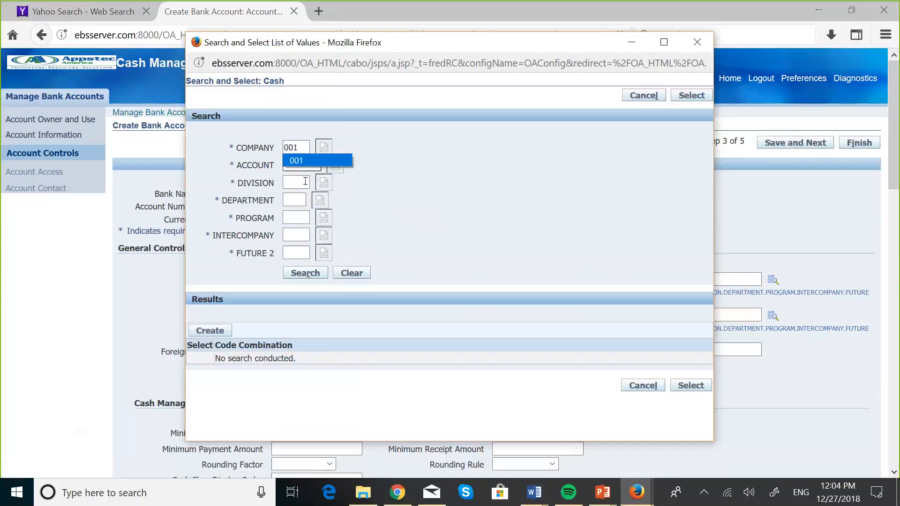
left_click(417, 177)
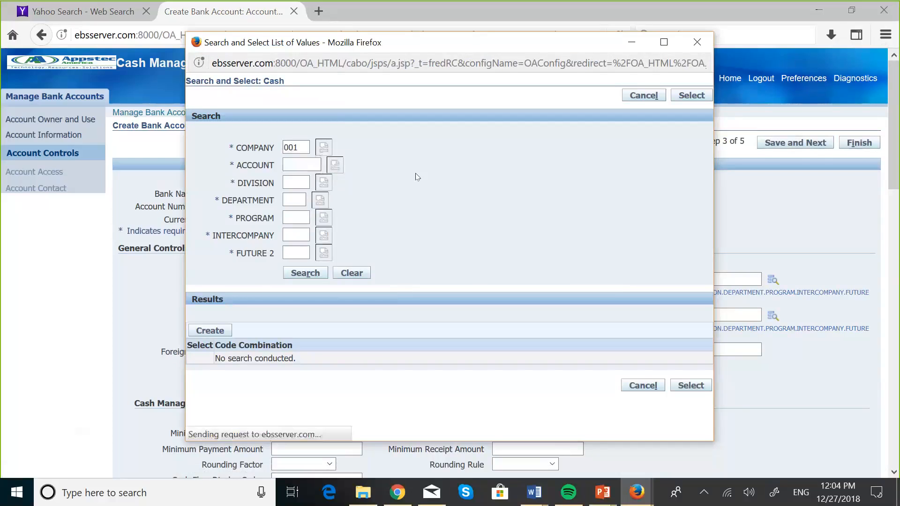
left_click(335, 165)
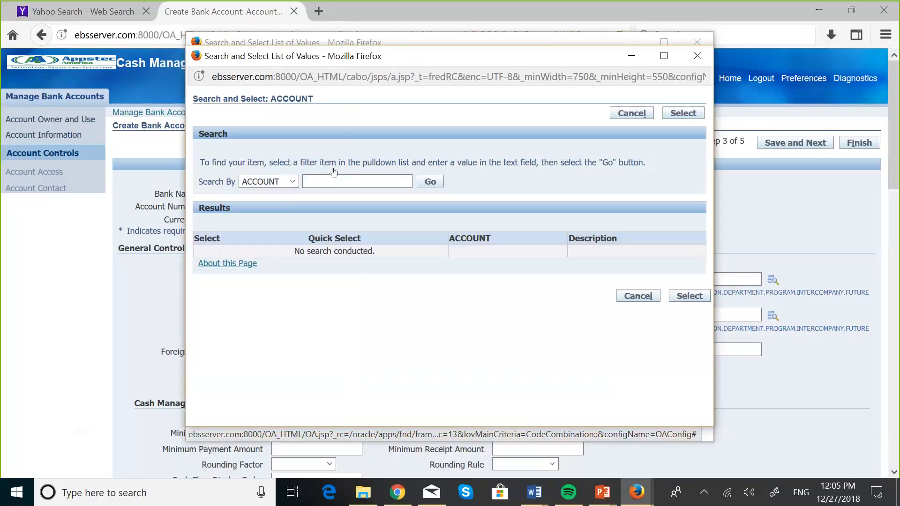
left_click(428, 185)
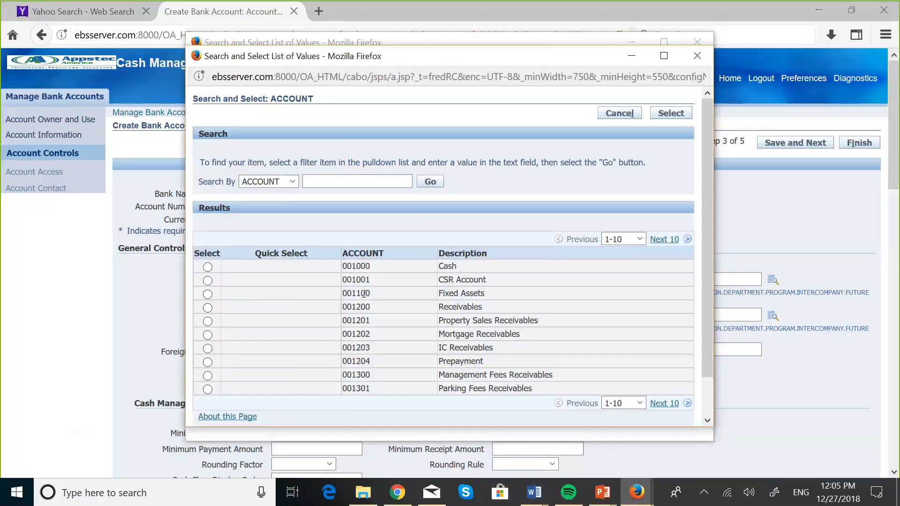
left_click(207, 268)
left_click(662, 116)
Fill division 000, department 00, program 000 and intercompany 000 segments.
left_click(324, 184)
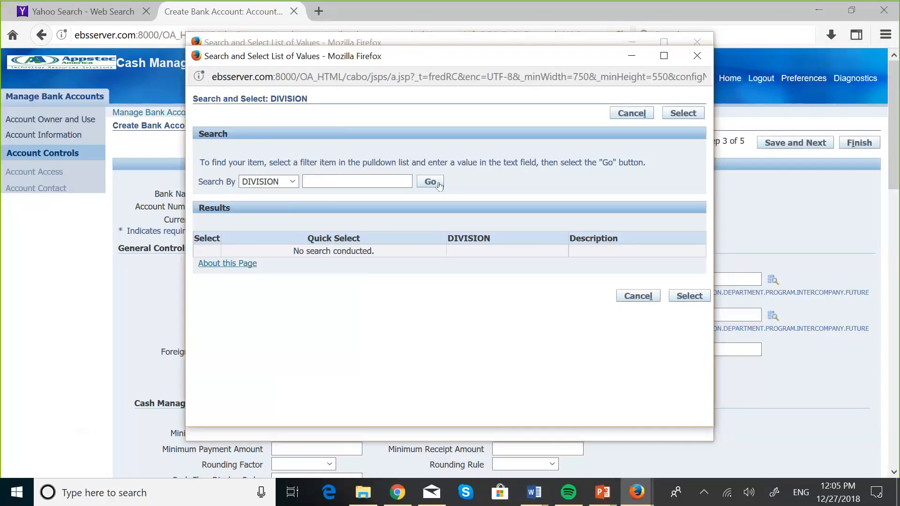
left_click(430, 182)
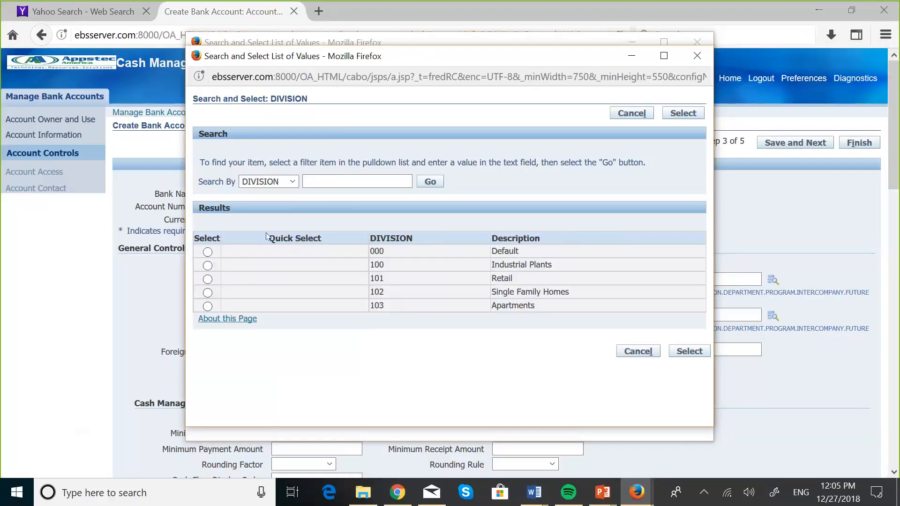
left_click(208, 253)
left_click(689, 352)
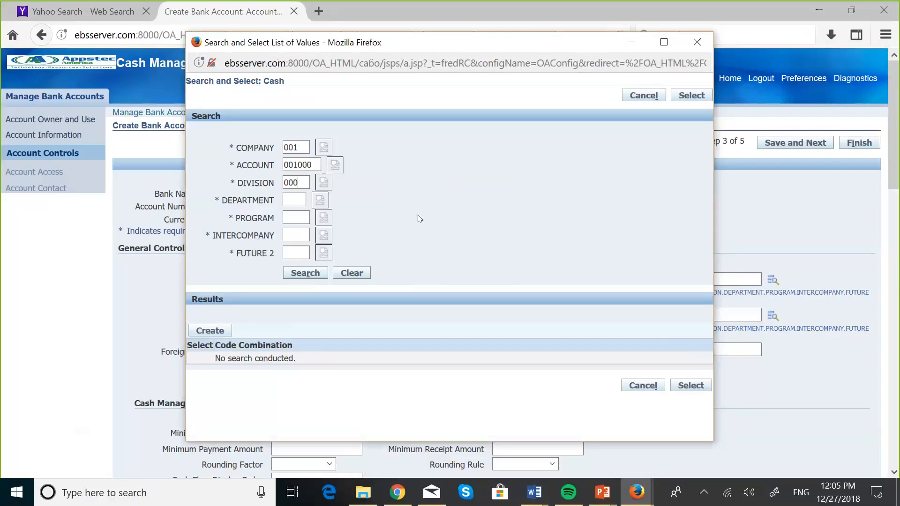
left_click(295, 200)
type("00")
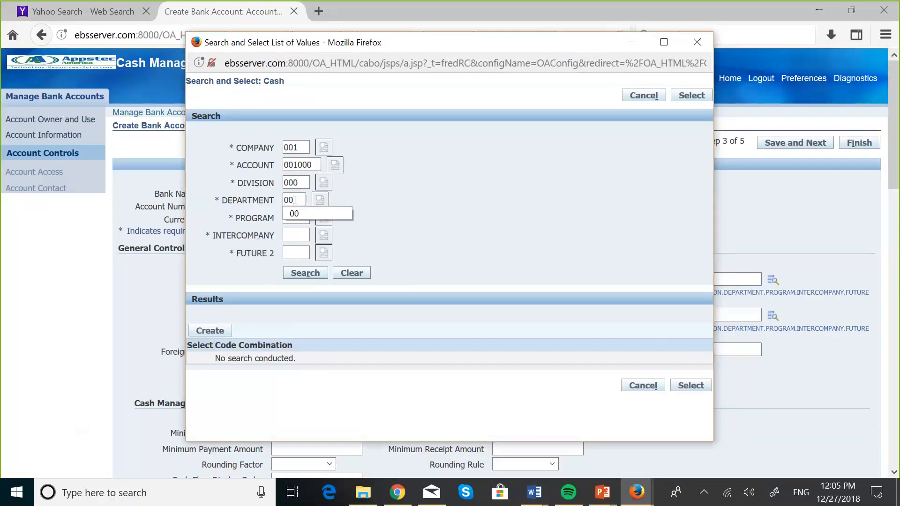
left_click(293, 217)
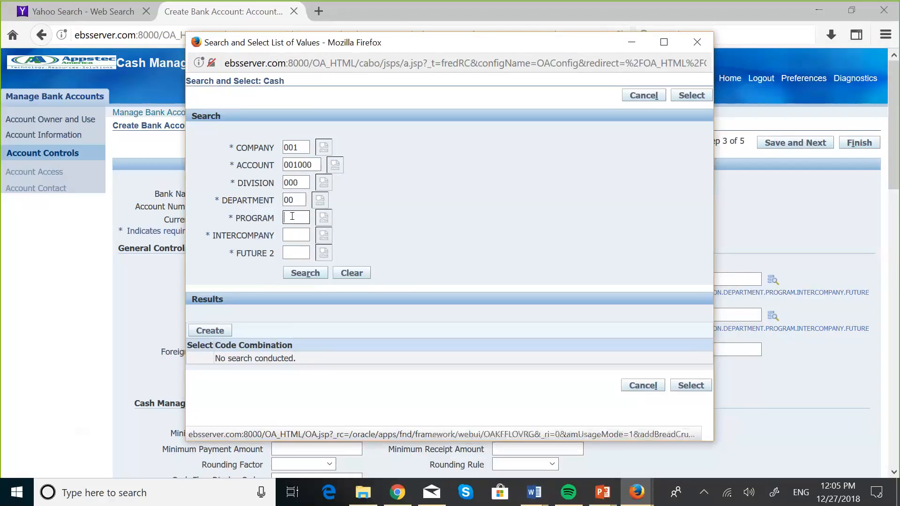
type("000")
left_click(297, 232)
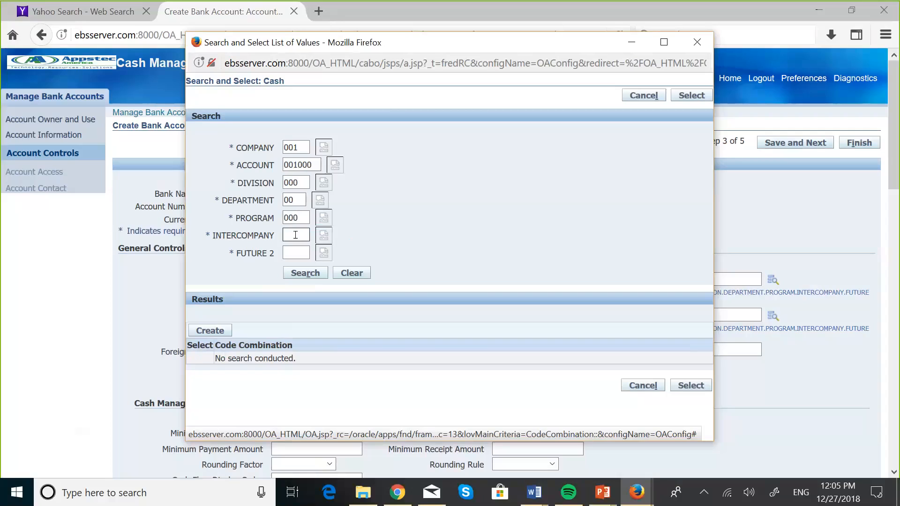
type("000")
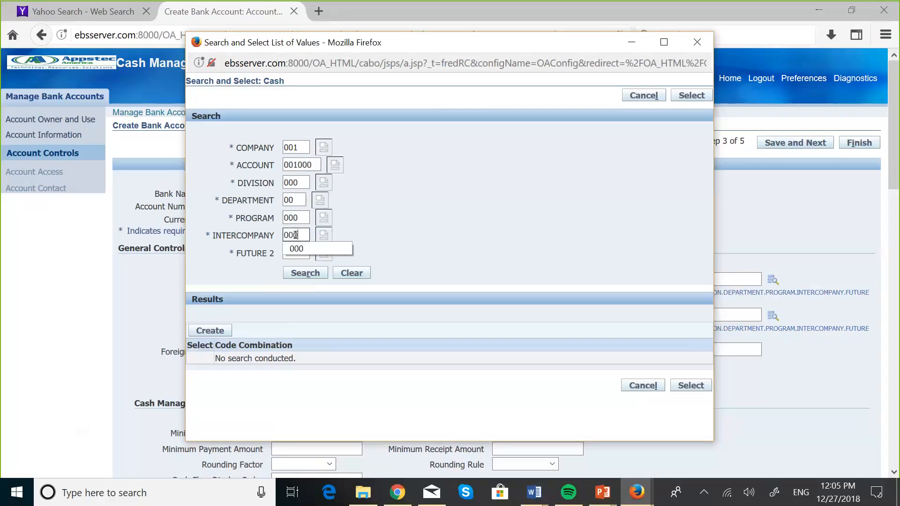
Set FUTURE 2 to 000, search, and select combination 001.001000.000.00.000.000.000.
left_click(289, 252)
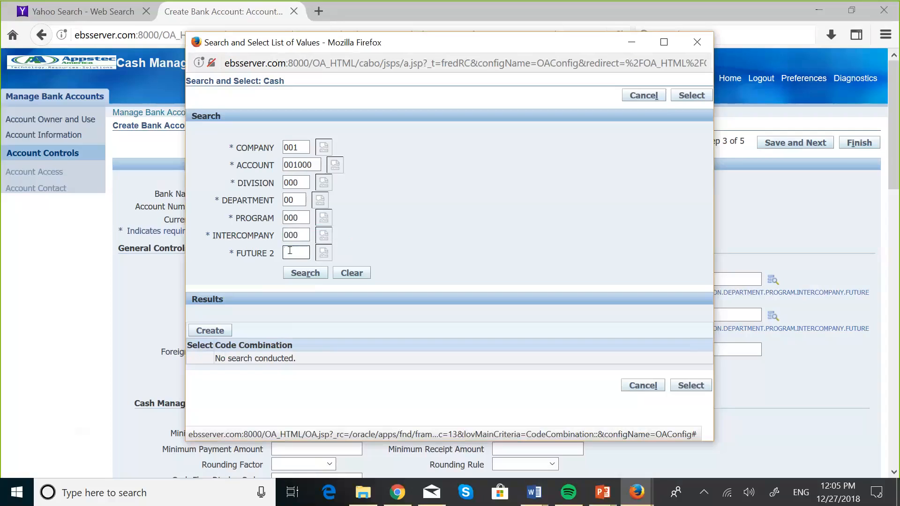
left_click(290, 252)
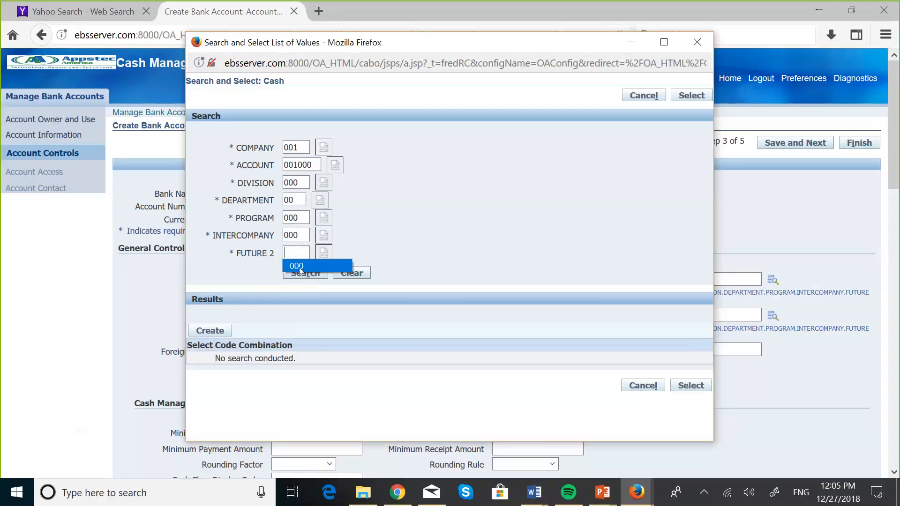
left_click(300, 267)
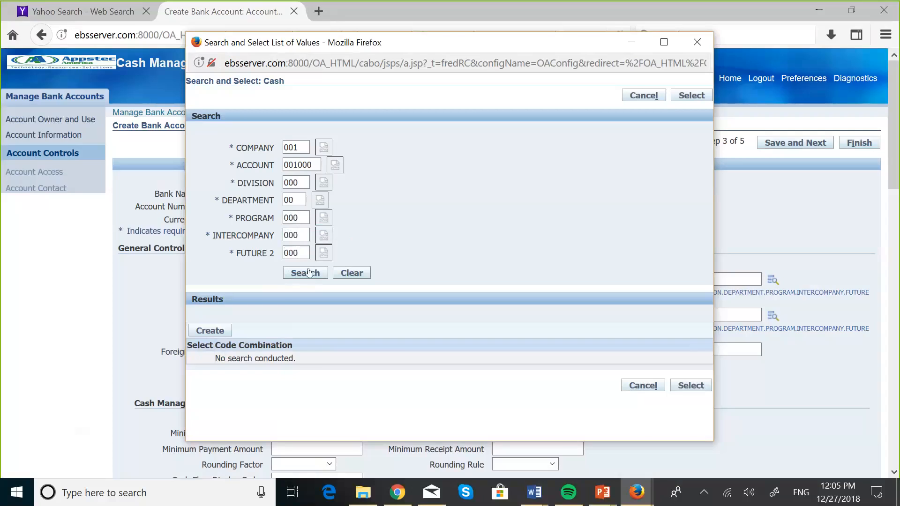
left_click(309, 272)
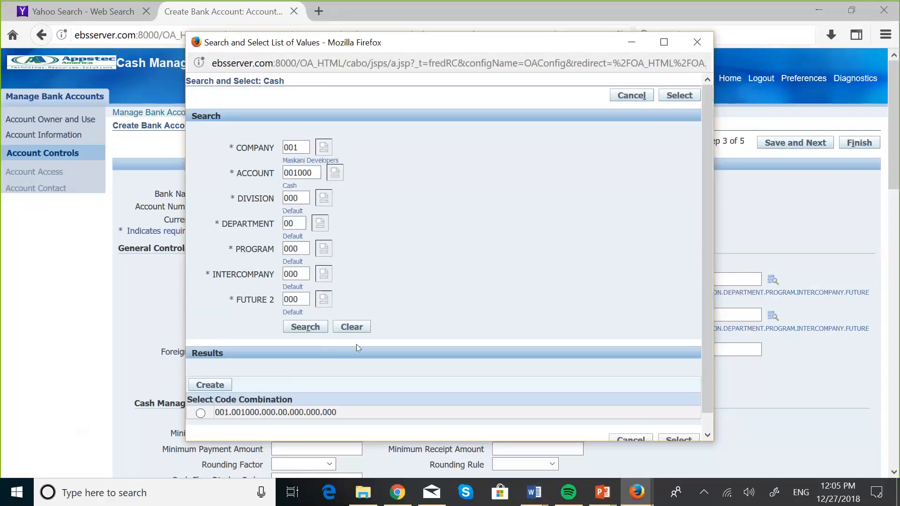
scroll(356, 347, "down", 1)
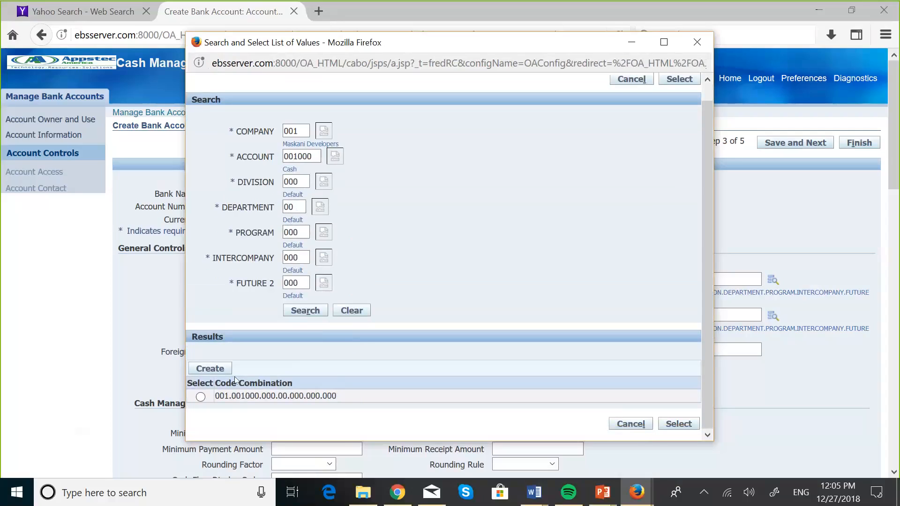
left_click(201, 397)
left_click(679, 425)
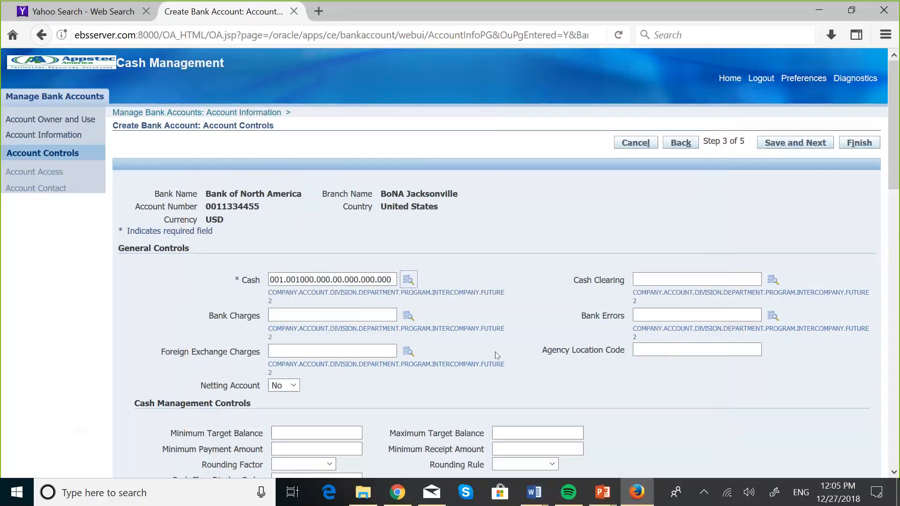
scroll(497, 355, "down", 5)
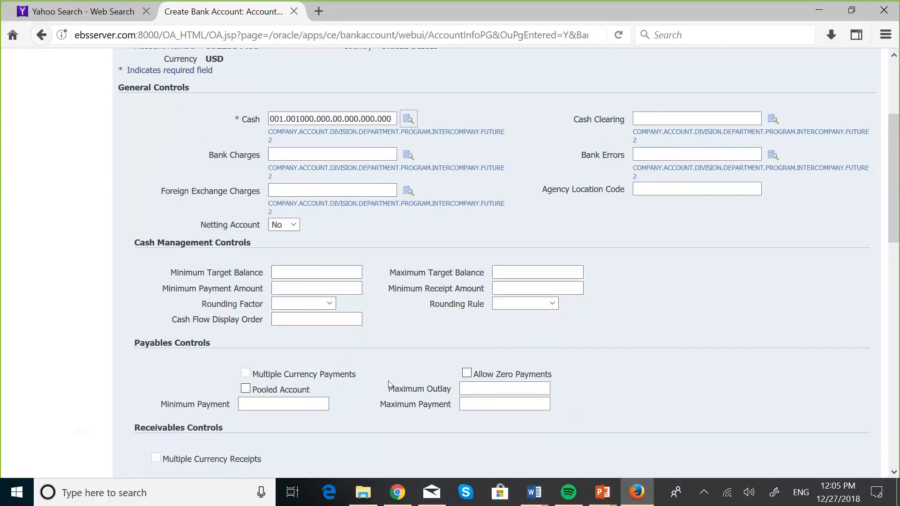
scroll(388, 385, "down", 4)
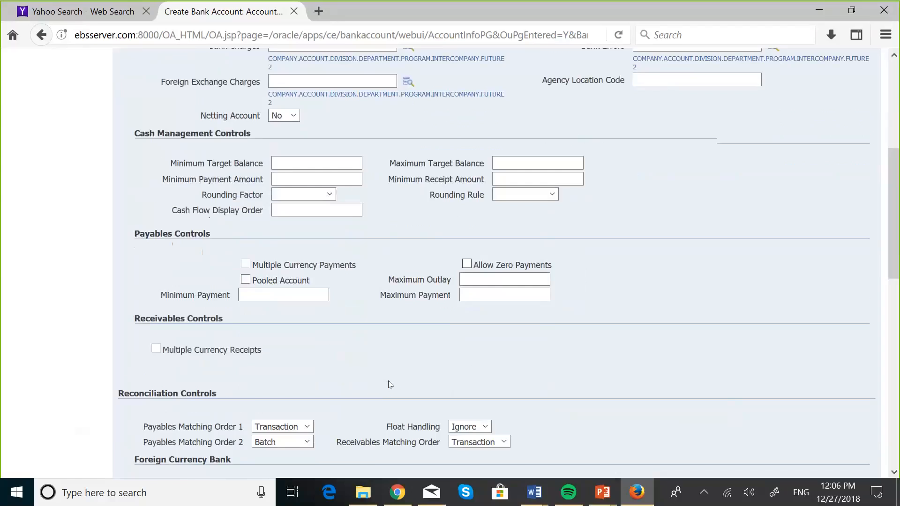
scroll(389, 384, "down", 3)
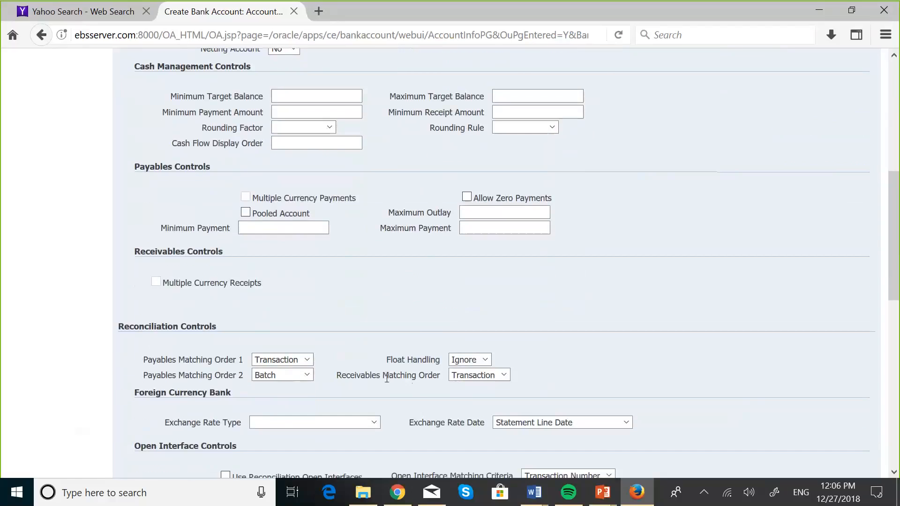
scroll(387, 378, "down", 3)
scroll(389, 384, "down", 5)
scroll(391, 397, "down", 3)
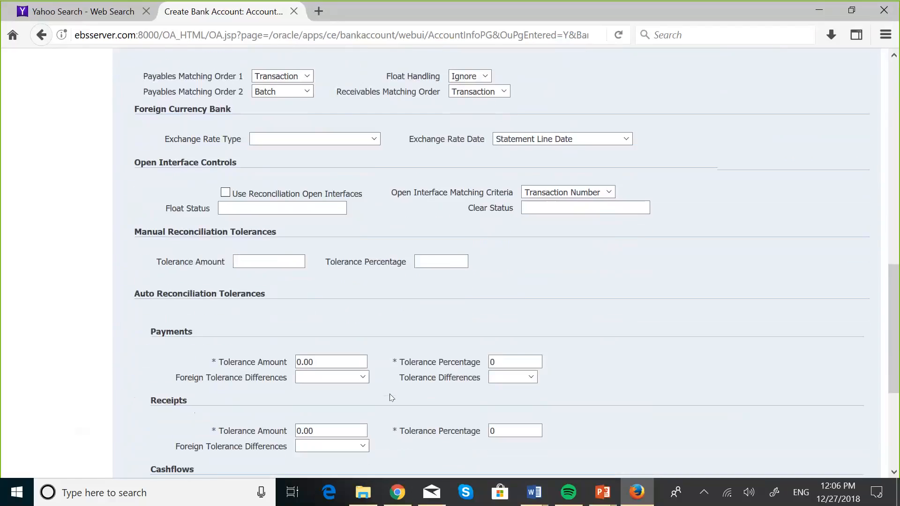
scroll(390, 397, "down", 4)
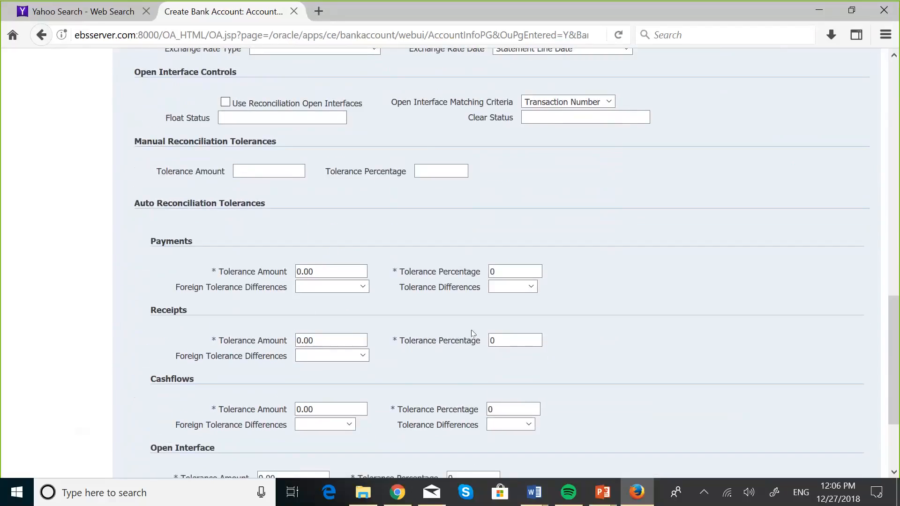
scroll(473, 333, "down", 2)
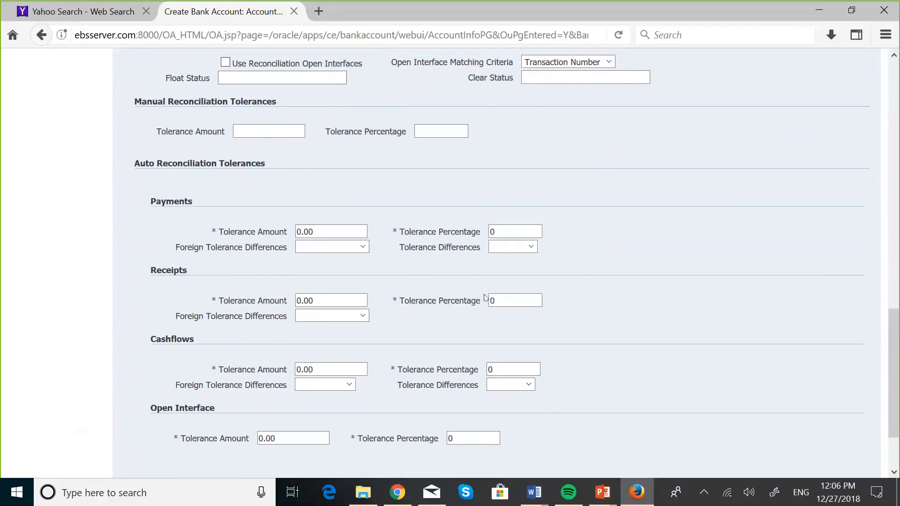
scroll(635, 307, "down", 3)
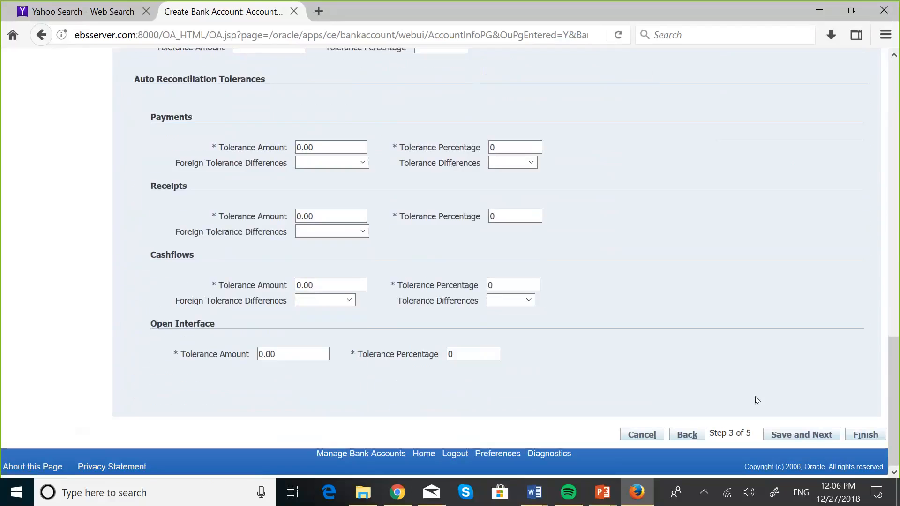
Save the account controls and advance to step 4, Account Access.
left_click(801, 436)
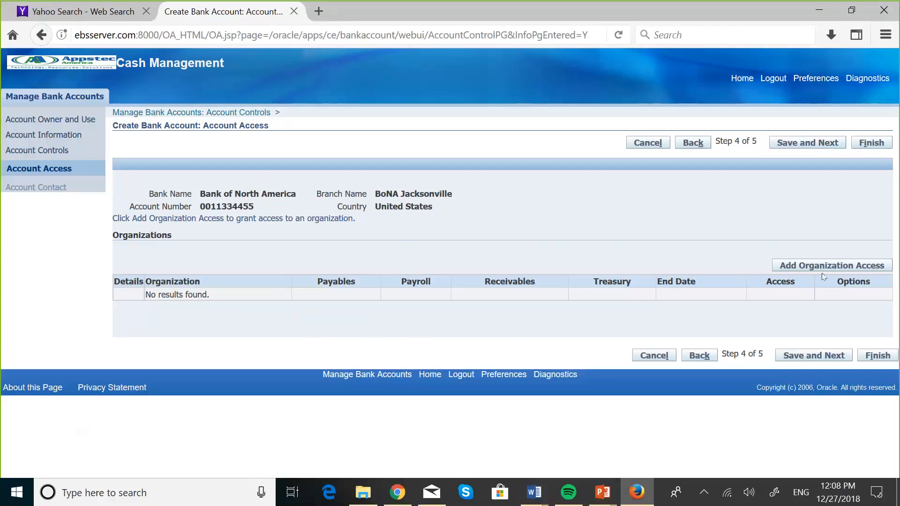
Add an organization access entry allowing Payables and Receivables use, then look up the organization.
left_click(806, 264)
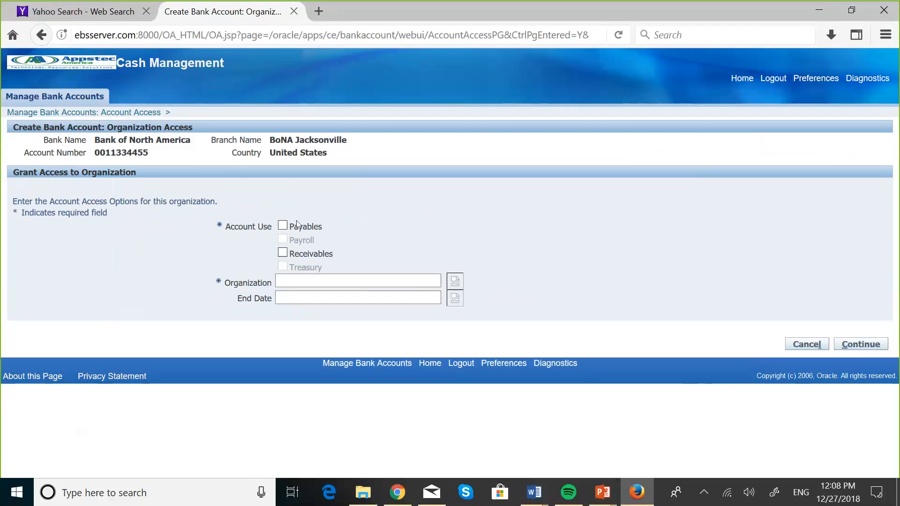
left_click(285, 229)
left_click(284, 256)
left_click(455, 287)
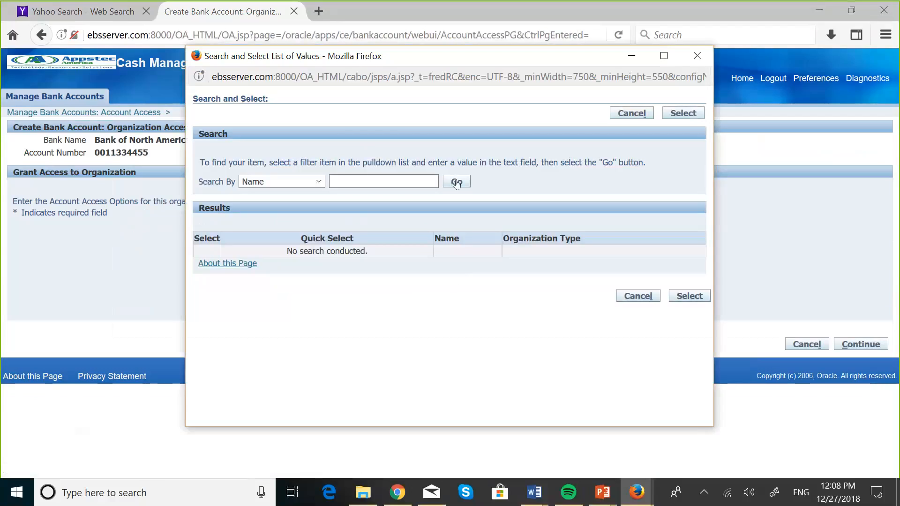
Search the organizations and select Maskani Developers OU for the access entry.
left_click(457, 182)
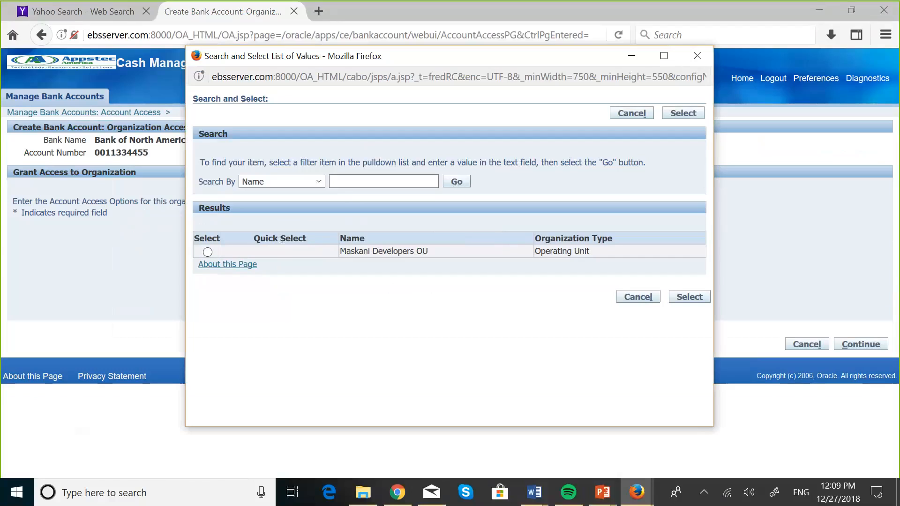
left_click(208, 253)
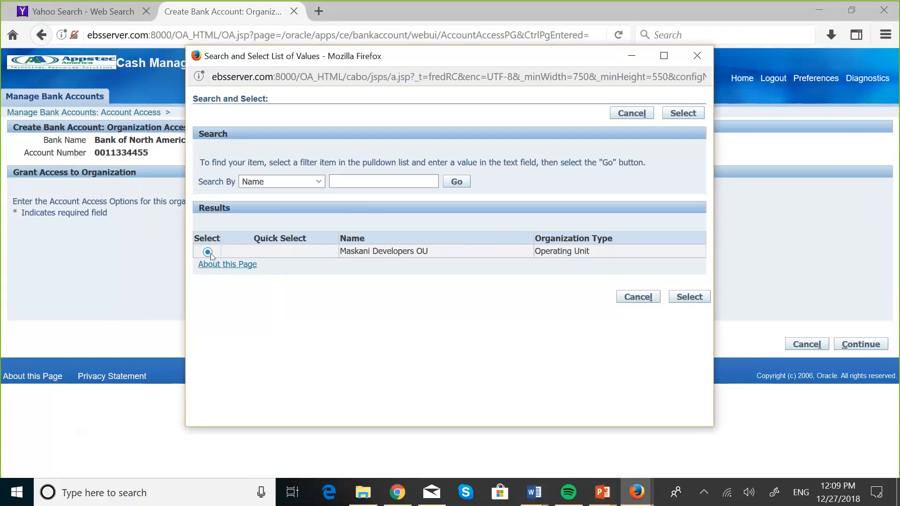
left_click(689, 297)
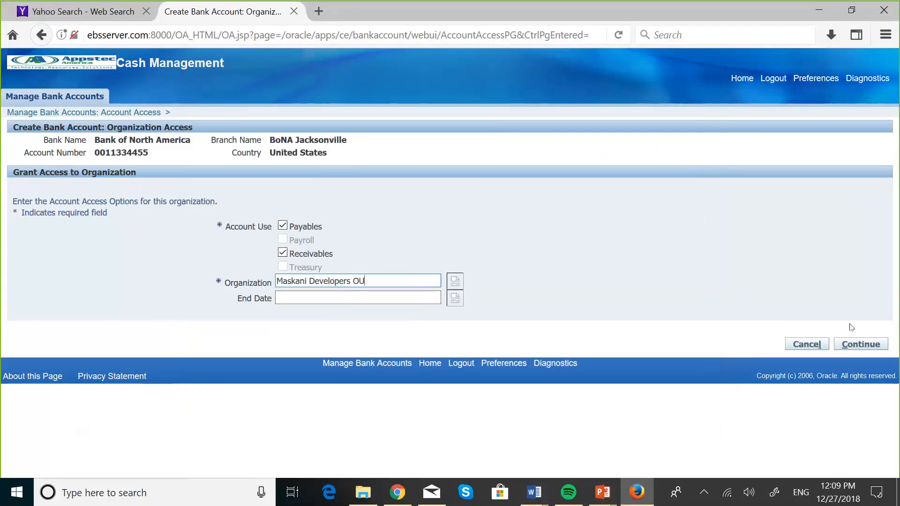
Continue to the Payables and Receivables GL account options and adjust the options shown.
left_click(855, 345)
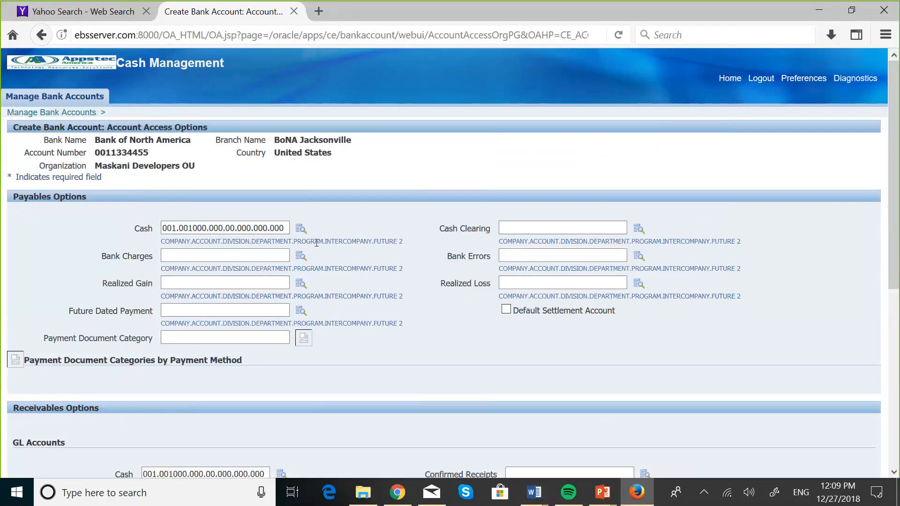
scroll(436, 358, "down", 3)
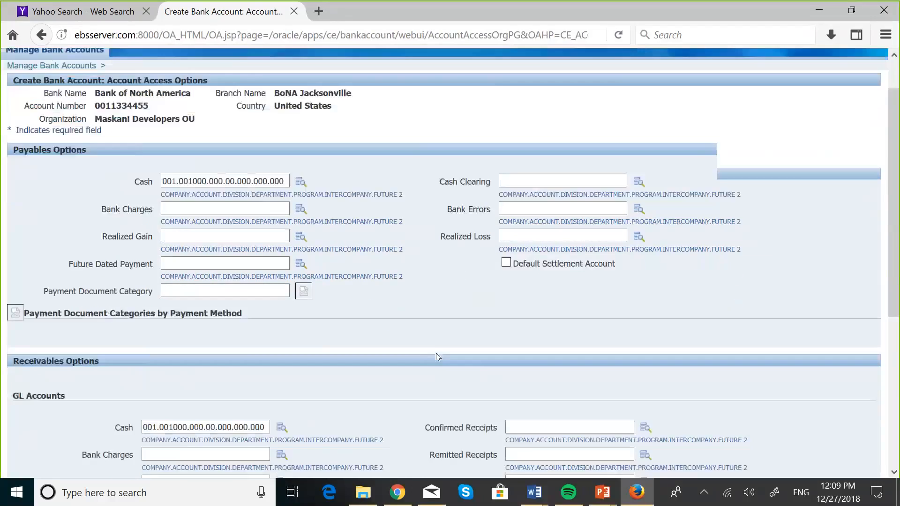
scroll(436, 358, "down", 1)
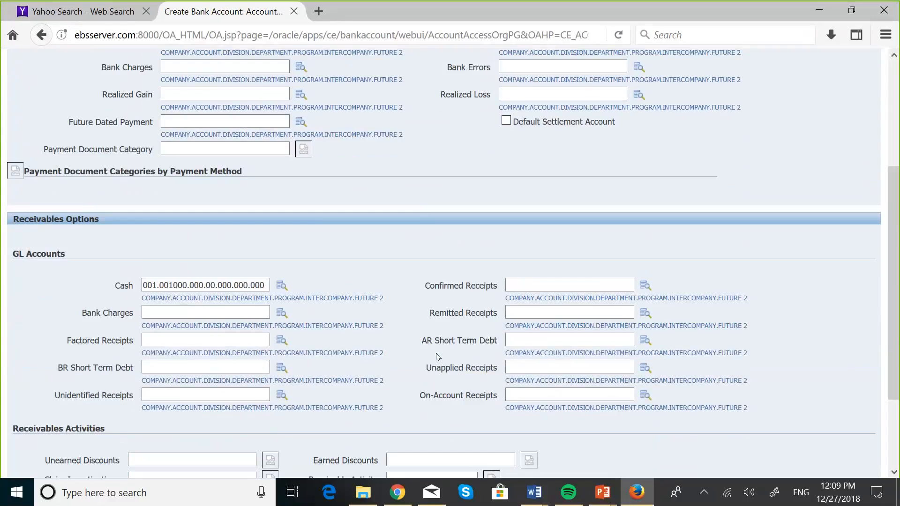
scroll(436, 357, "down", 1)
scroll(438, 357, "down", 1)
scroll(435, 351, "down", 1)
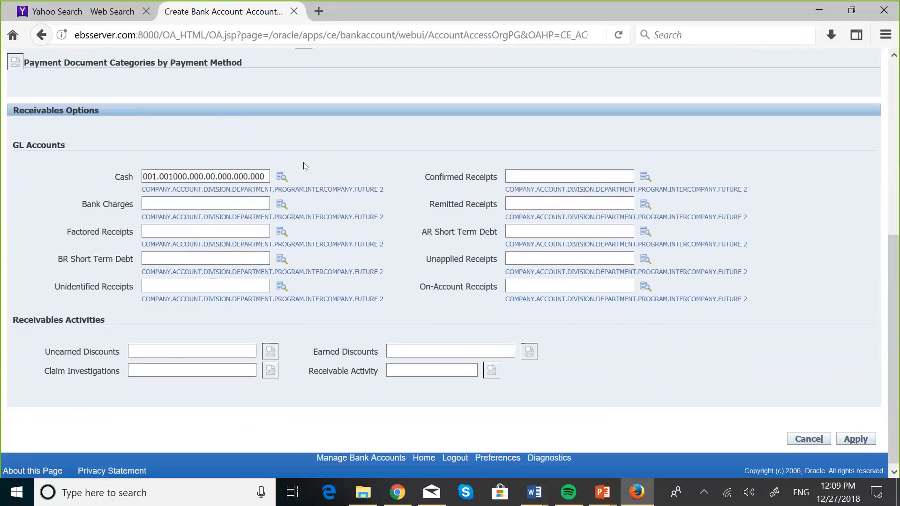
left_click(231, 198)
left_click(220, 178)
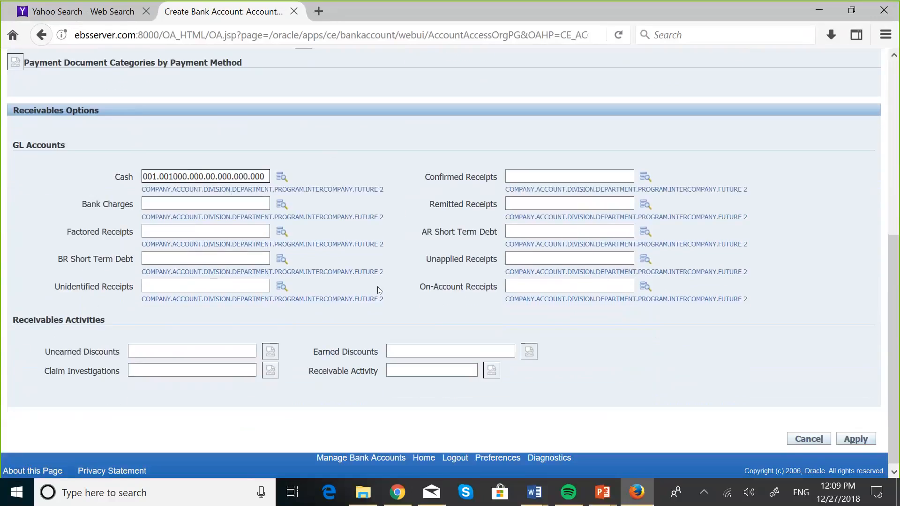
left_click(386, 299)
Review the remaining options and apply the access for Maskani Developers OU.
scroll(386, 299, "down", 1)
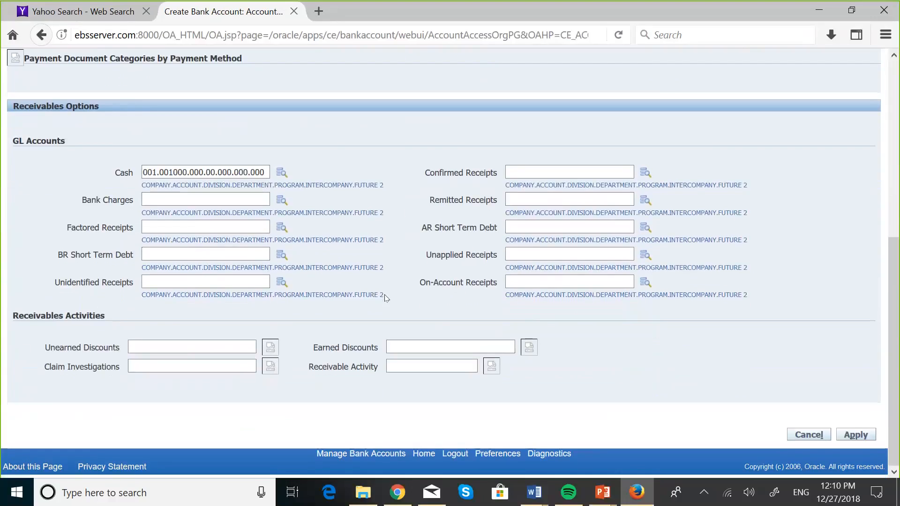
scroll(459, 305, "up", 5)
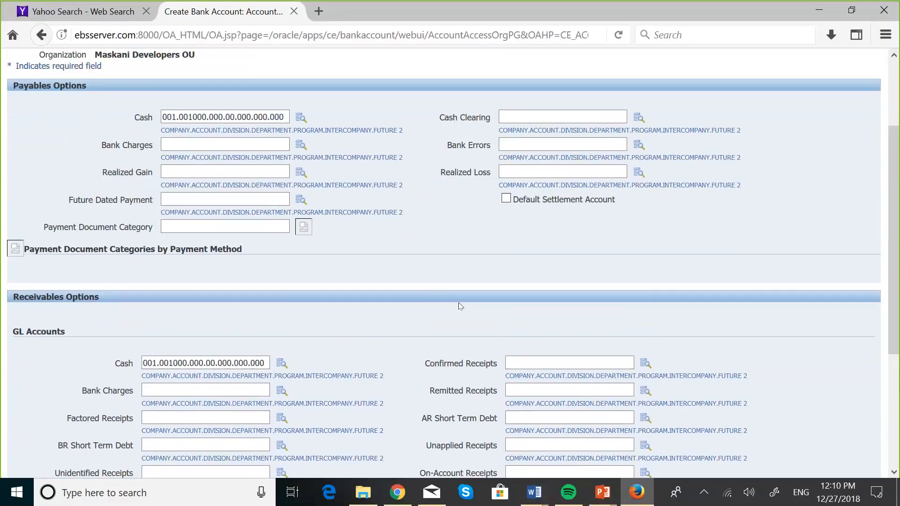
scroll(459, 306, "down", 3)
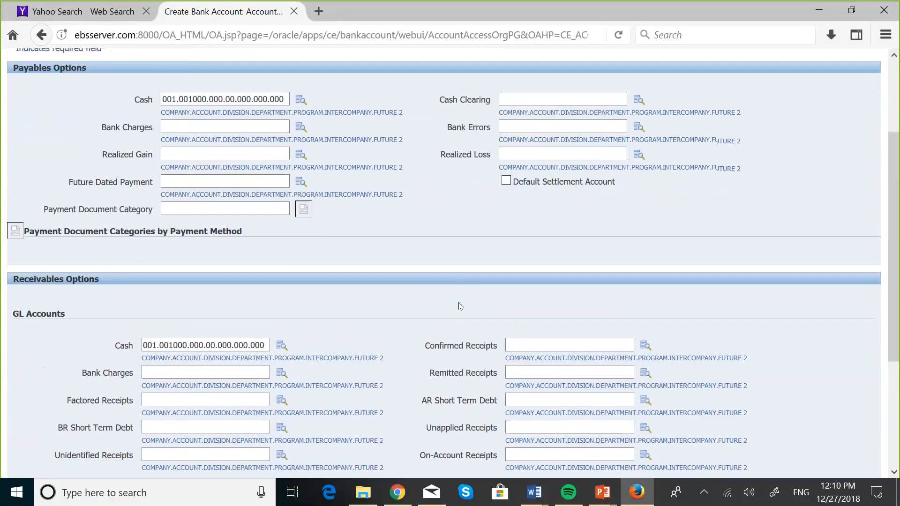
scroll(459, 306, "down", 1)
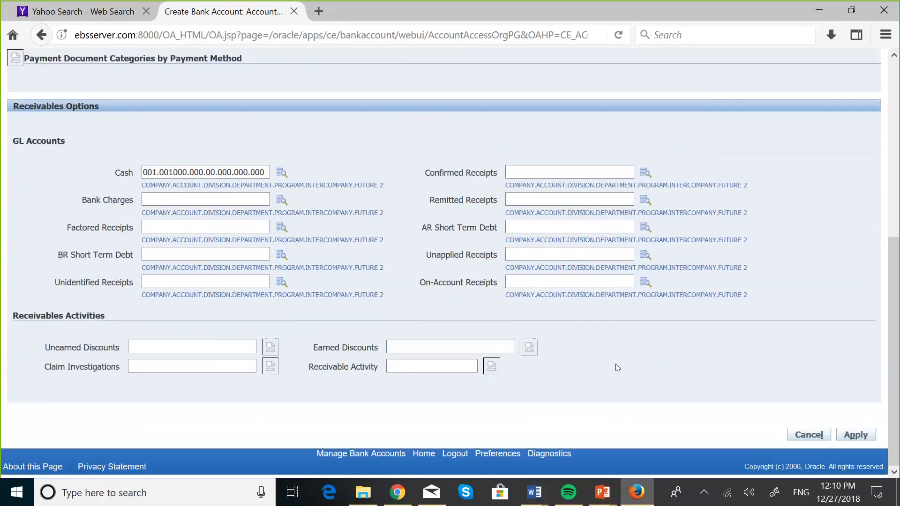
scroll(714, 380, "up", 6)
scroll(715, 380, "down", 6)
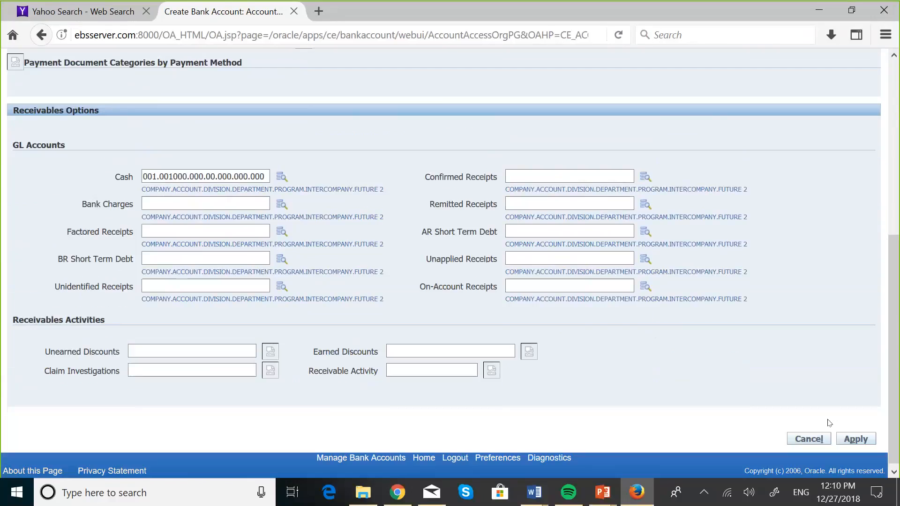
left_click(856, 439)
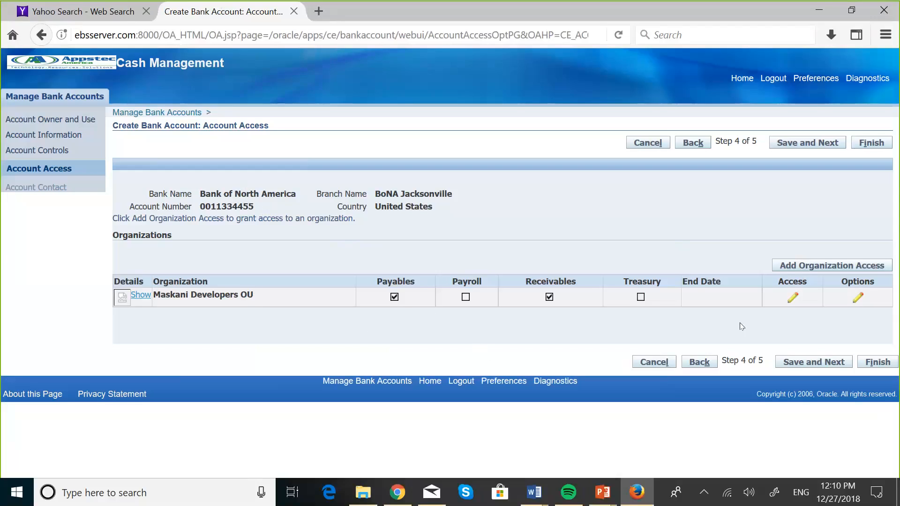
Save the account access and move on to step 5, Account Contact.
left_click(802, 368)
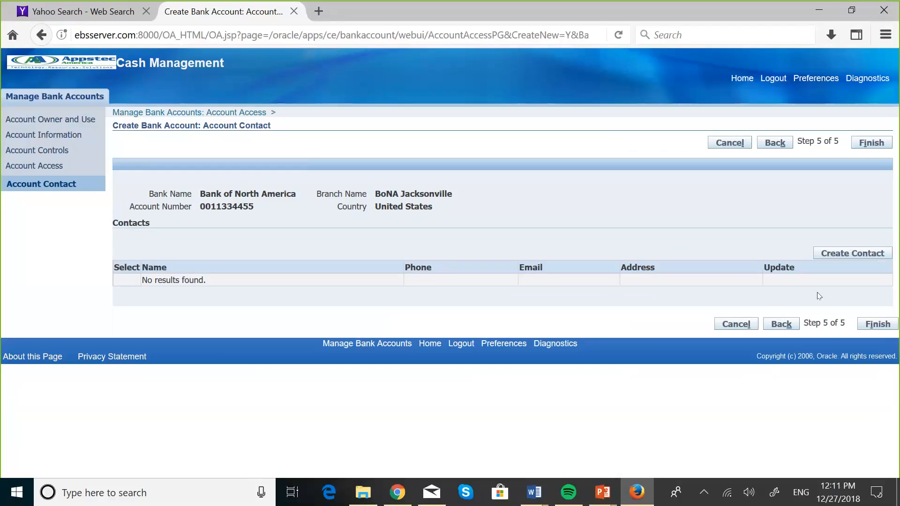
Add a new contact with prefix Mrs. and enter the contact's first and last name.
left_click(852, 255)
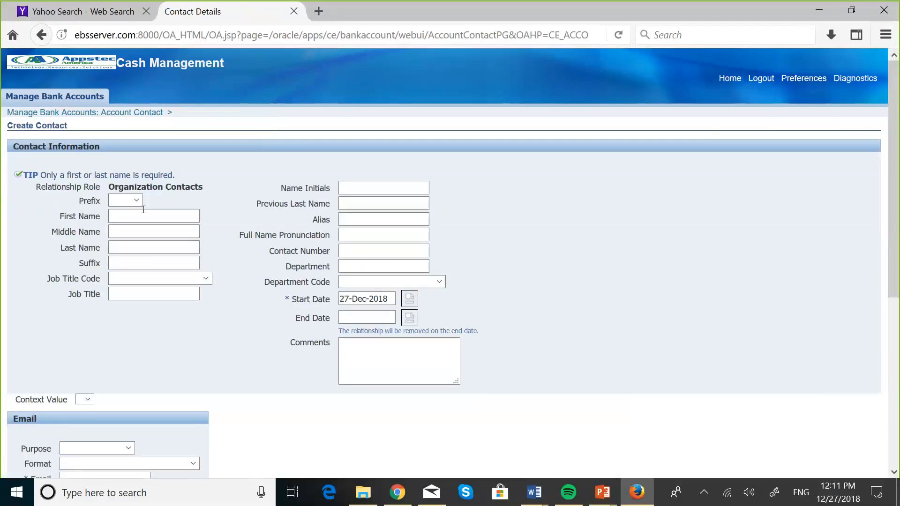
left_click(135, 200)
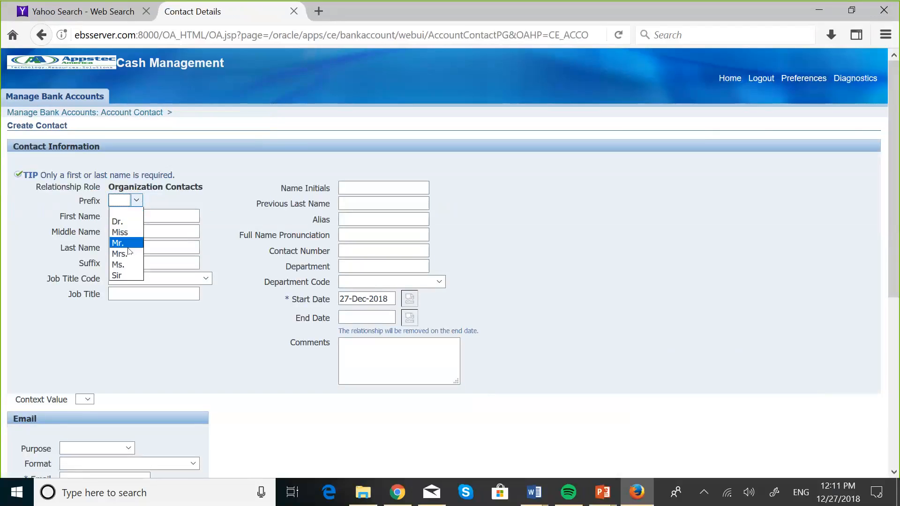
left_click(130, 252)
left_click(127, 214)
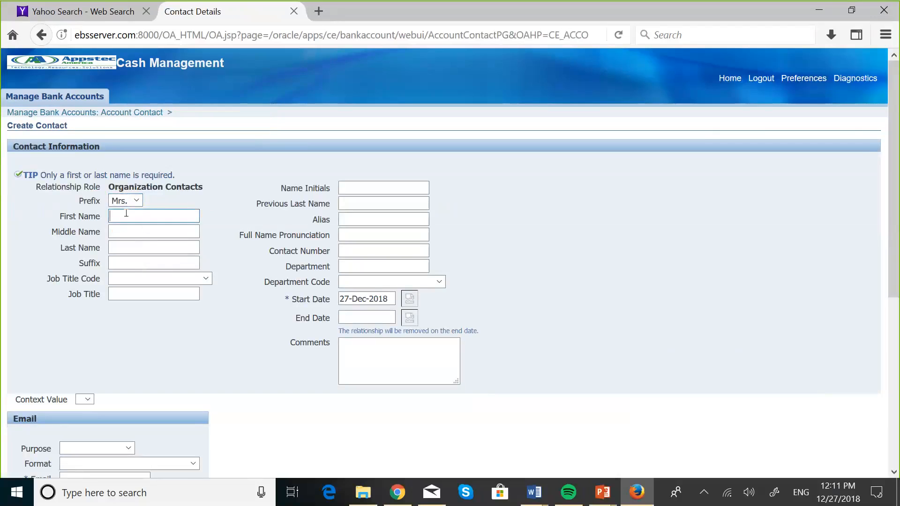
key("Caps_Lock")
key("Caps_Lock")
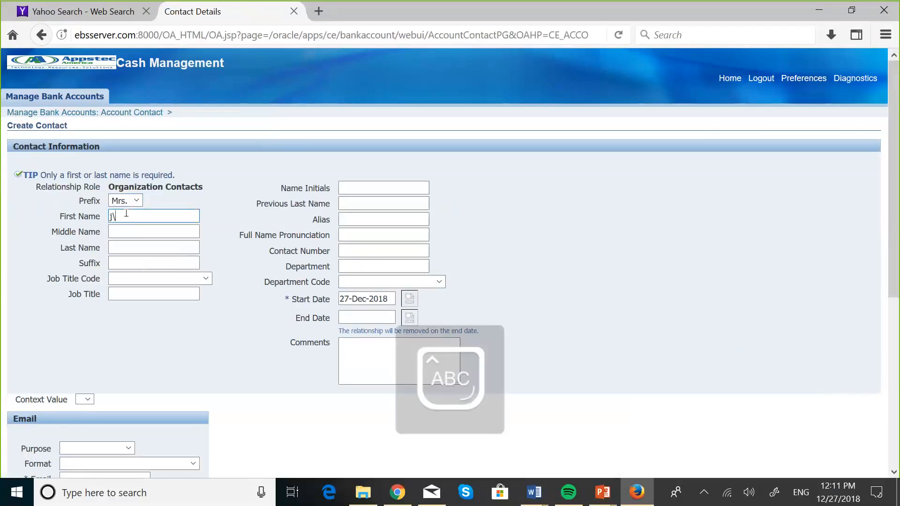
key("Caps_Lock")
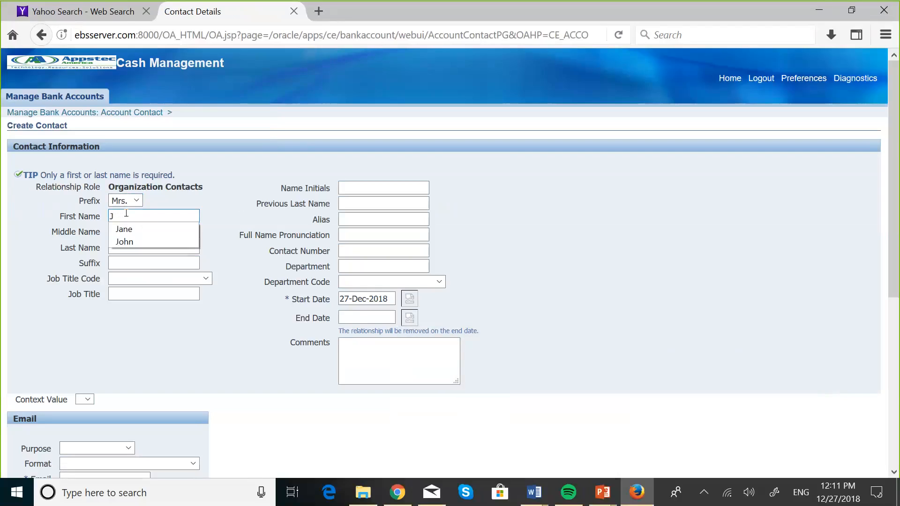
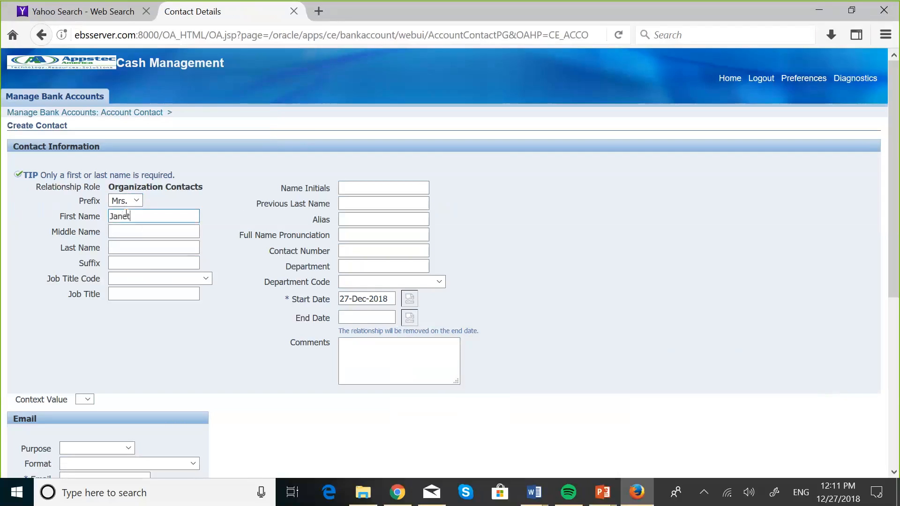
left_click(123, 246)
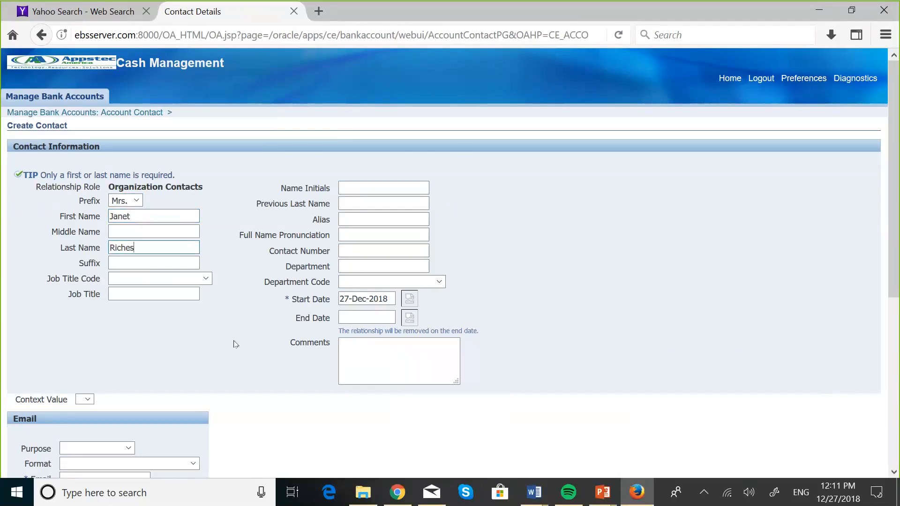
Enter the contact's e-mail address with e-mail purpose Business.
scroll(236, 345, "down", 5)
left_click(128, 233)
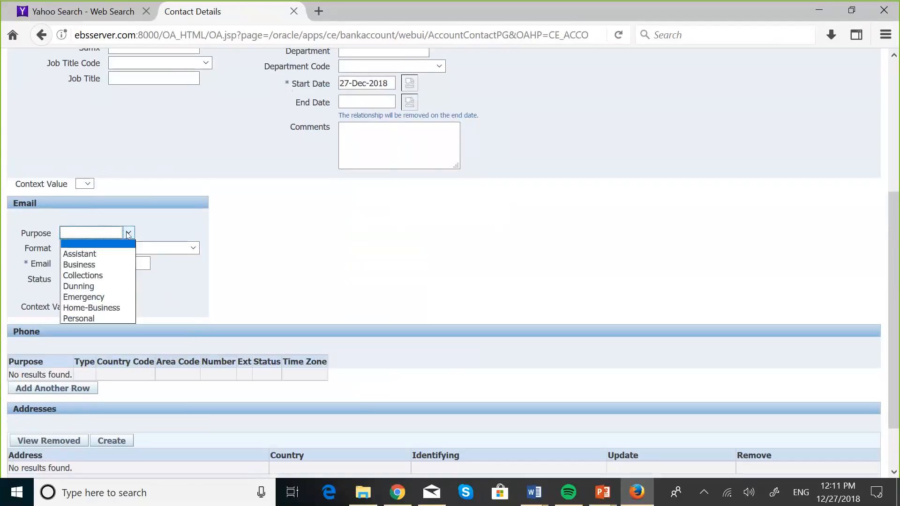
left_click(81, 265)
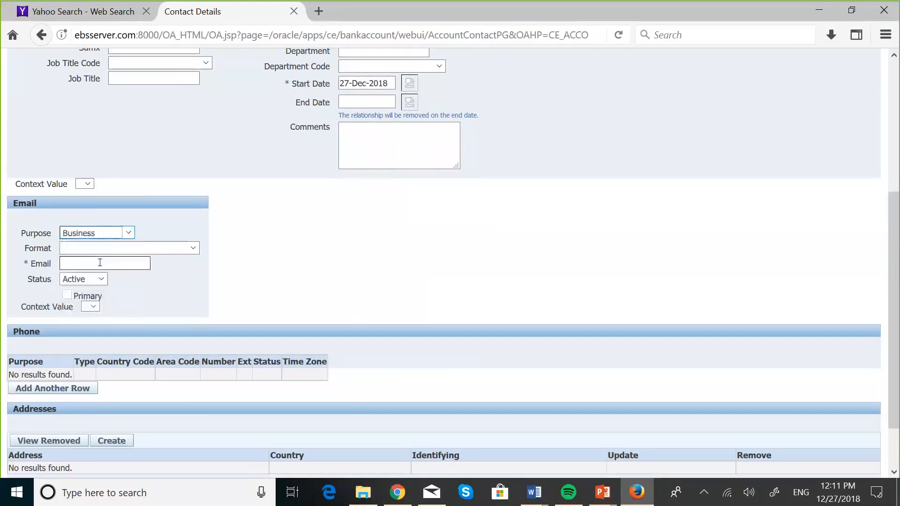
left_click(84, 265)
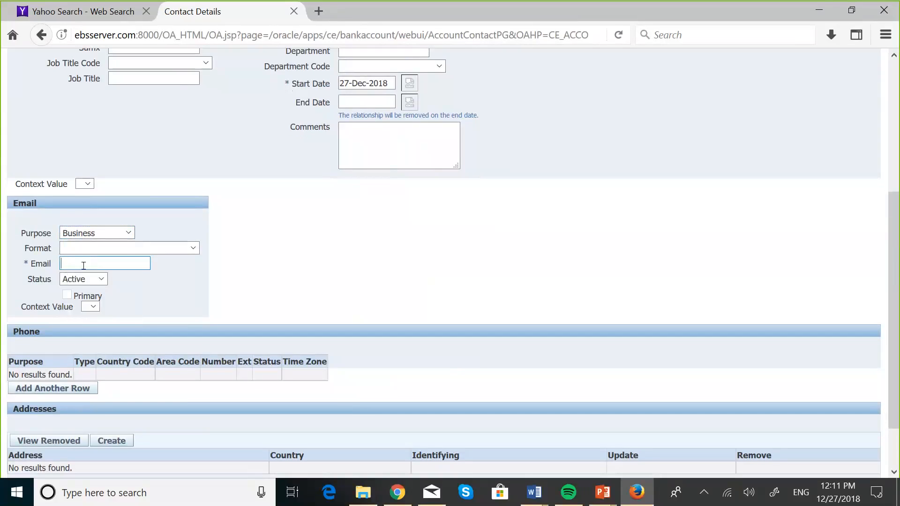
Enter the comment 'Account Manager' for the contact, correcting its spelling.
left_click(355, 138)
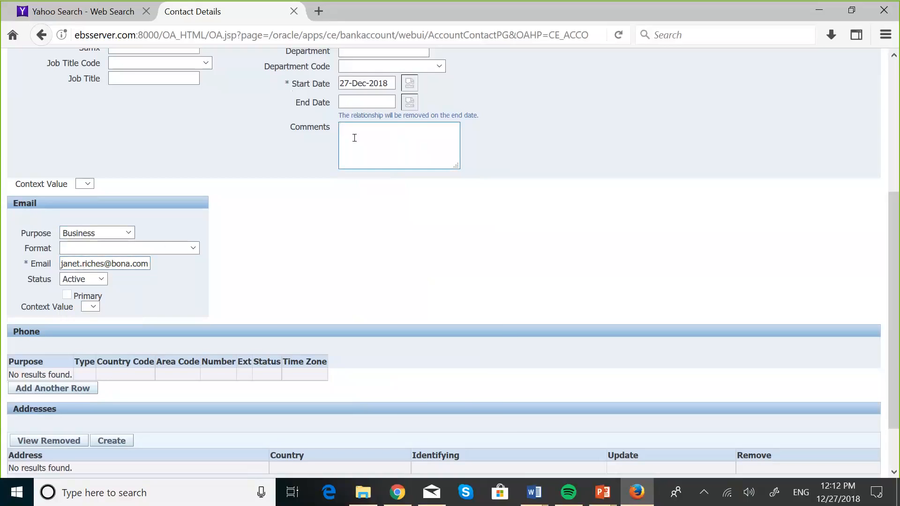
key("Caps_Lock")
type("A")
key("Caps_Lock")
type("ccount")
key("Caps_Lock")
type("M")
key("Caps_Lock")
type("anger")
left_click(389, 128)
type("a")
scroll(572, 225, "up", 5)
scroll(575, 226, "down", 6)
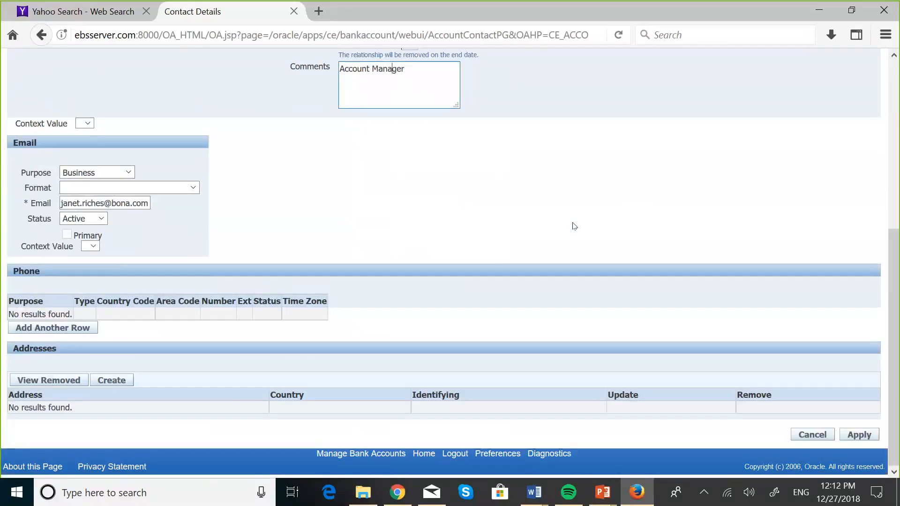
scroll(575, 226, "up", 6)
scroll(575, 226, "down", 3)
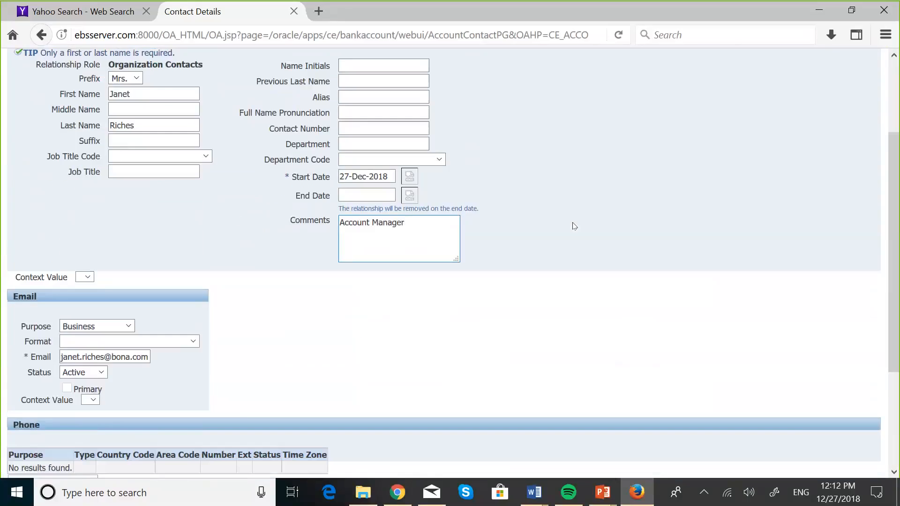
scroll(575, 226, "down", 3)
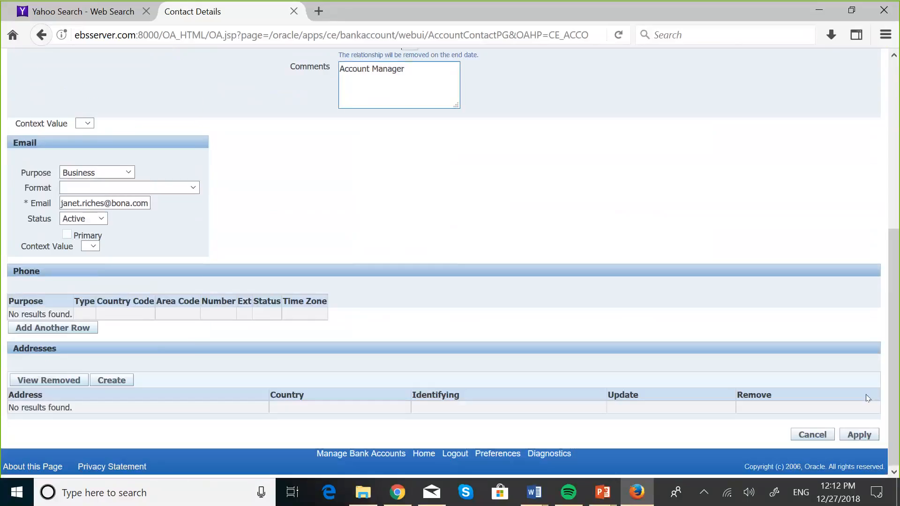
Save the contact and finish creating the Maskani BoNA Checking bank account.
left_click(860, 435)
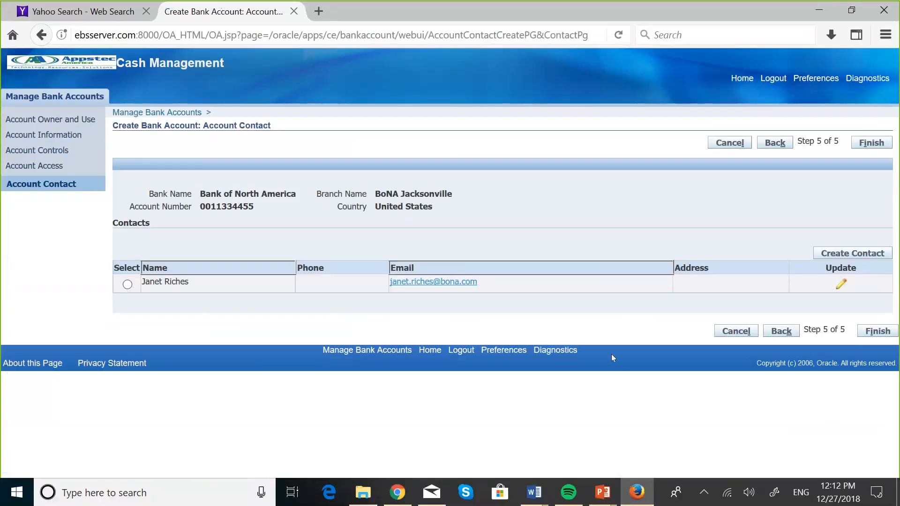
left_click(862, 331)
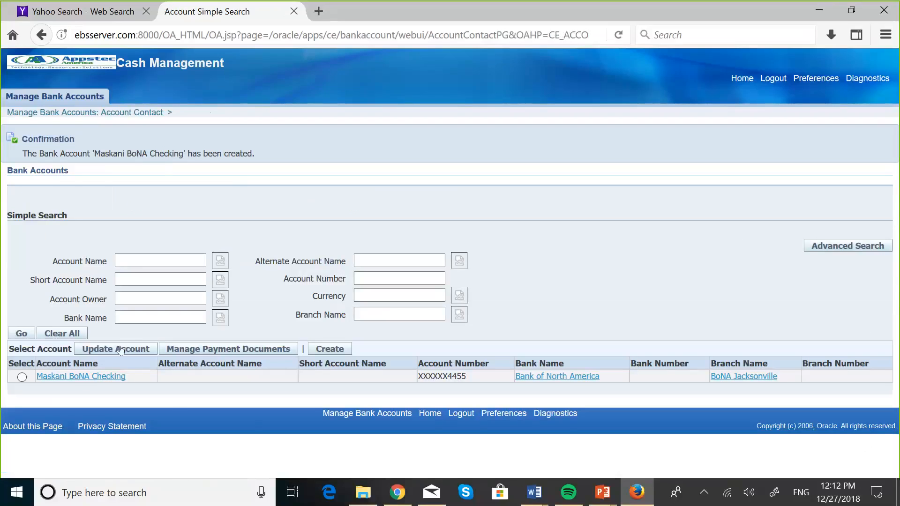
left_click(78, 381)
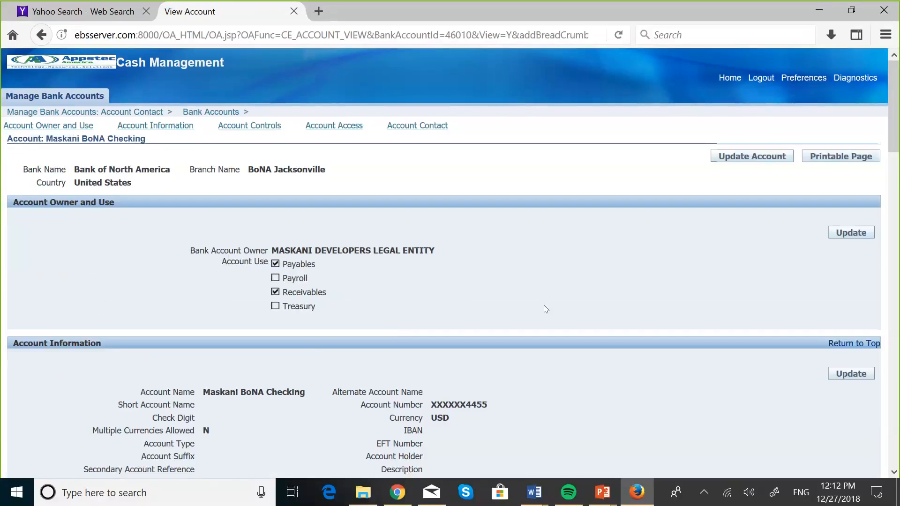
scroll(544, 309, "down", 2)
scroll(546, 309, "down", 1)
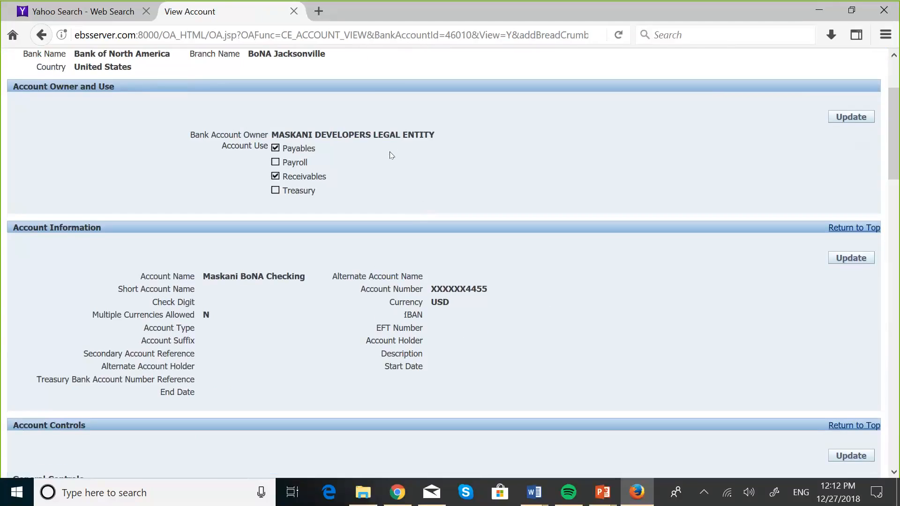
scroll(432, 205, "down", 5)
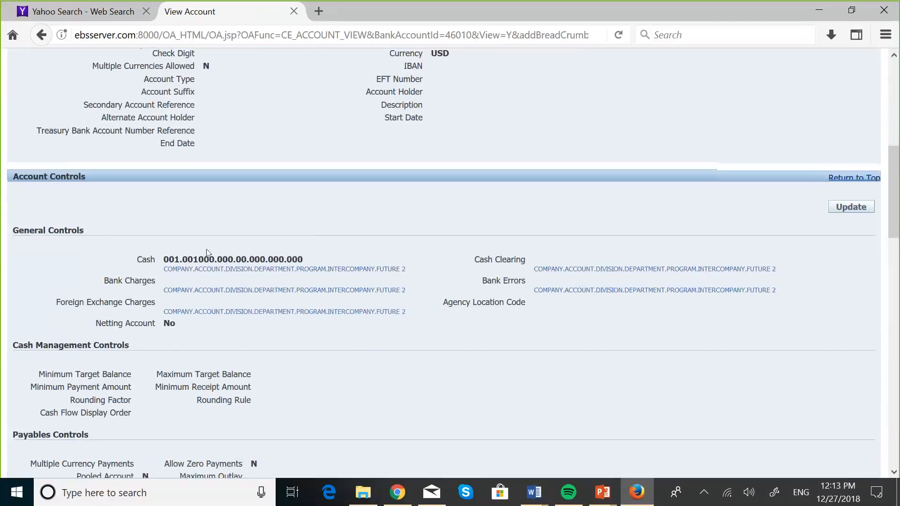
scroll(208, 253, "down", 5)
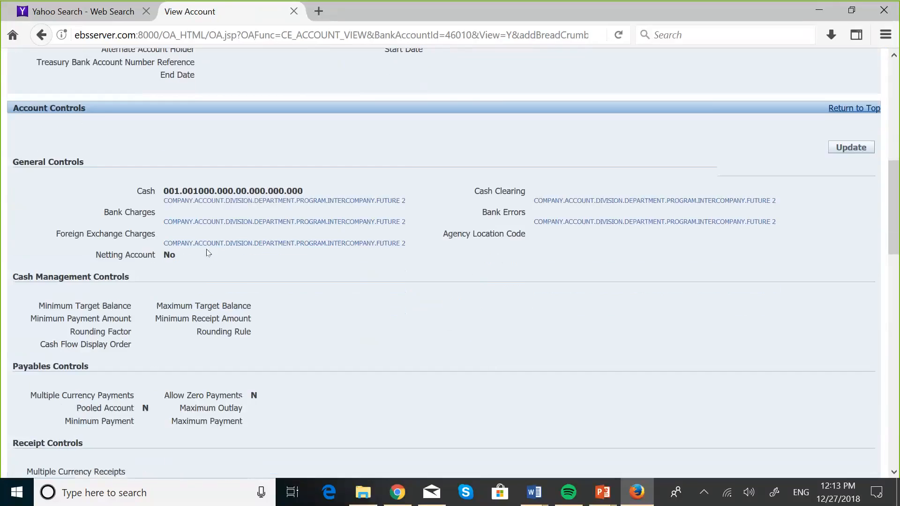
scroll(208, 253, "down", 10)
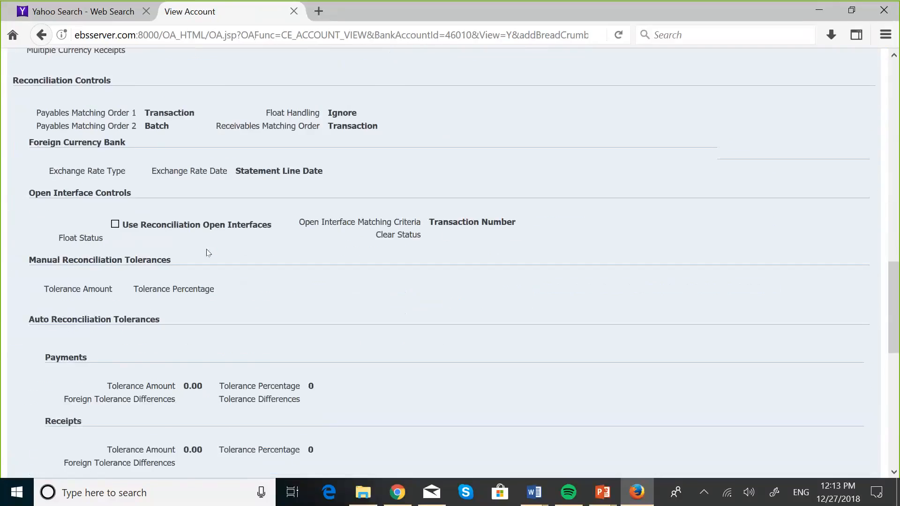
scroll(207, 253, "down", 5)
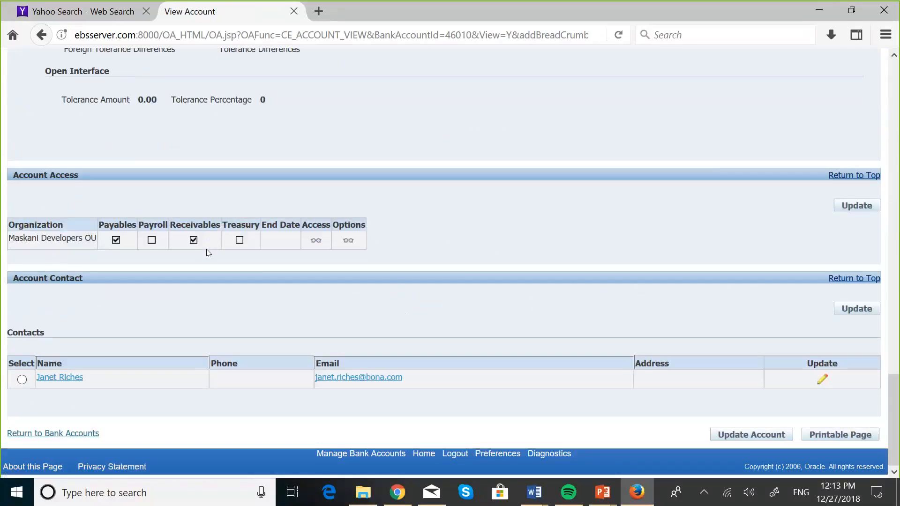
scroll(463, 272, "up", 20)
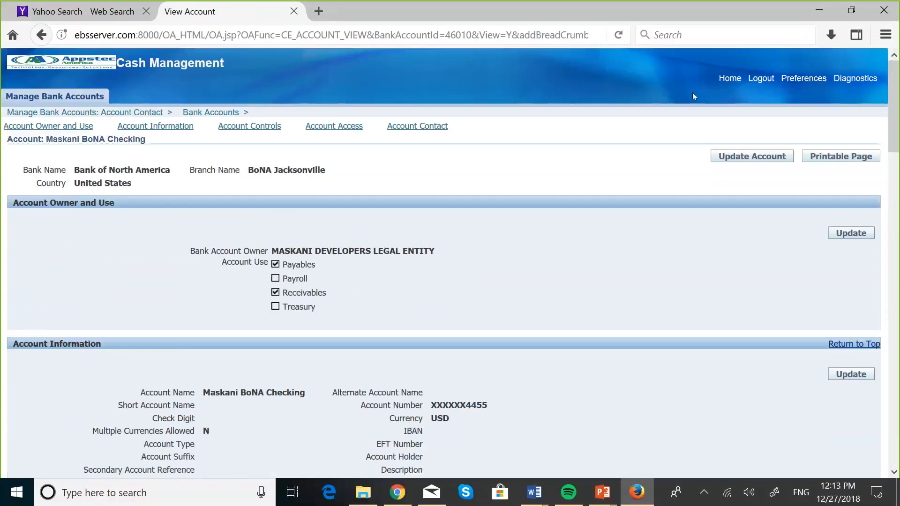
scroll(693, 93, "down", 3)
scroll(693, 93, "up", 1)
scroll(695, 97, "up", 1)
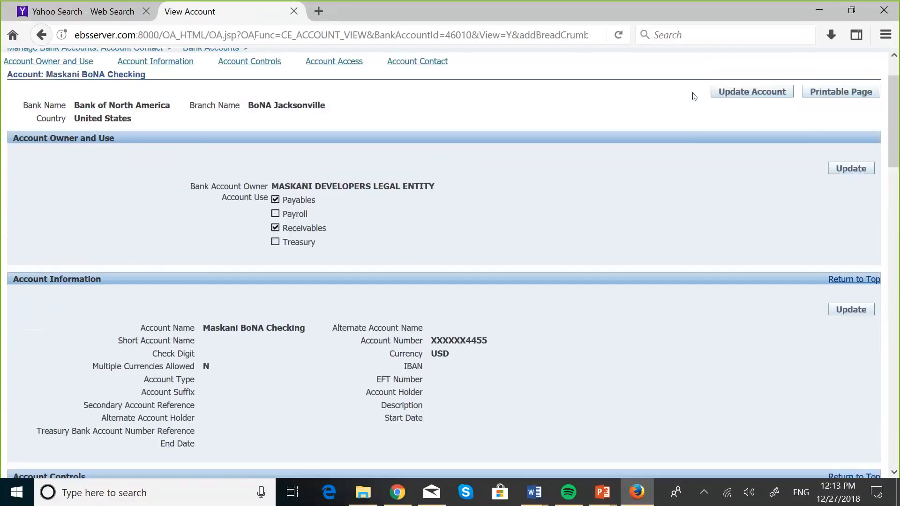
scroll(695, 96, "down", 10)
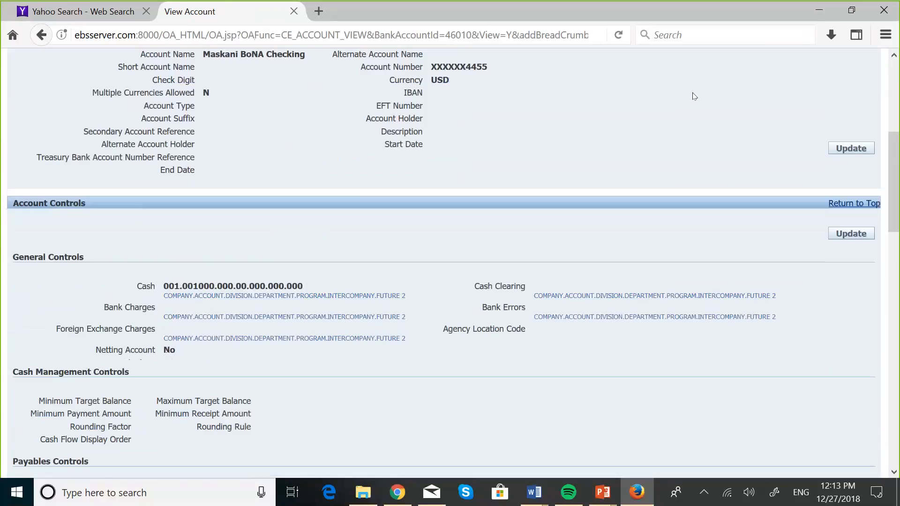
scroll(694, 96, "up", 12)
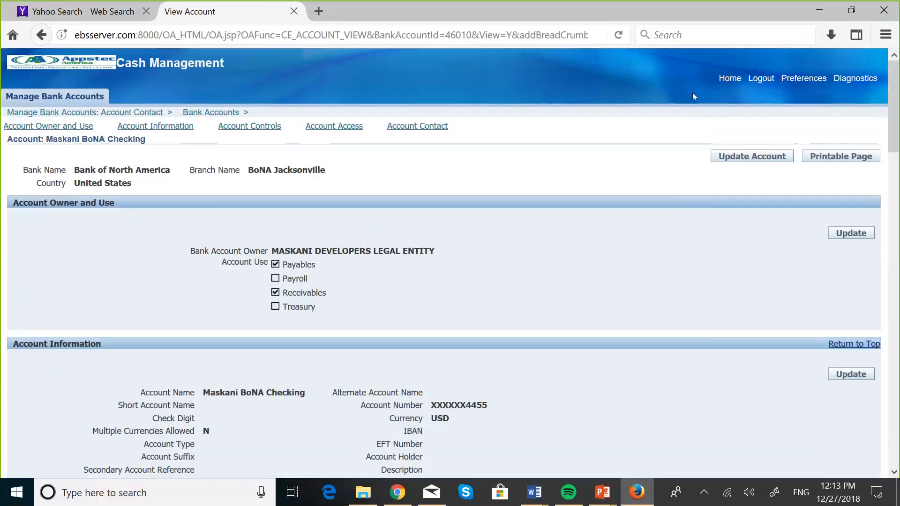
left_click(42, 36)
left_click(391, 258)
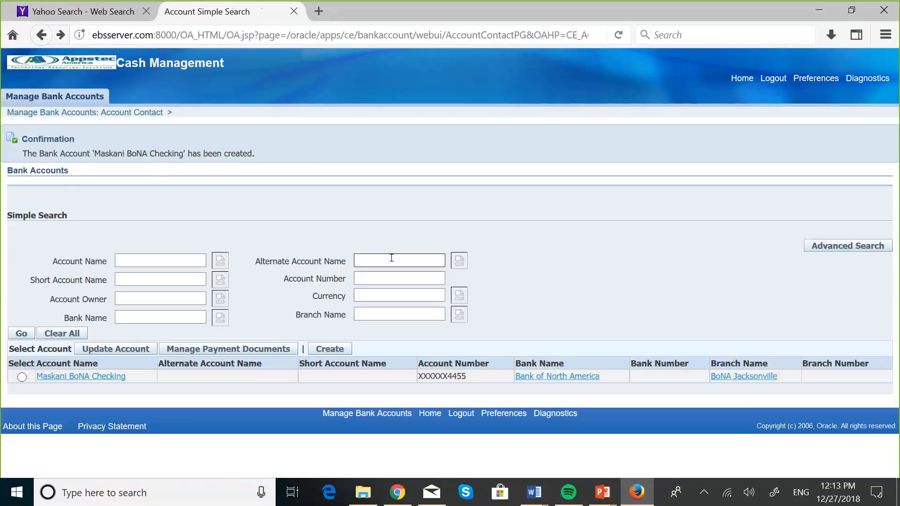
Bring the PowerPoint training slide show to the front and navigate to the Banks overview slide.
key("super+Tab")
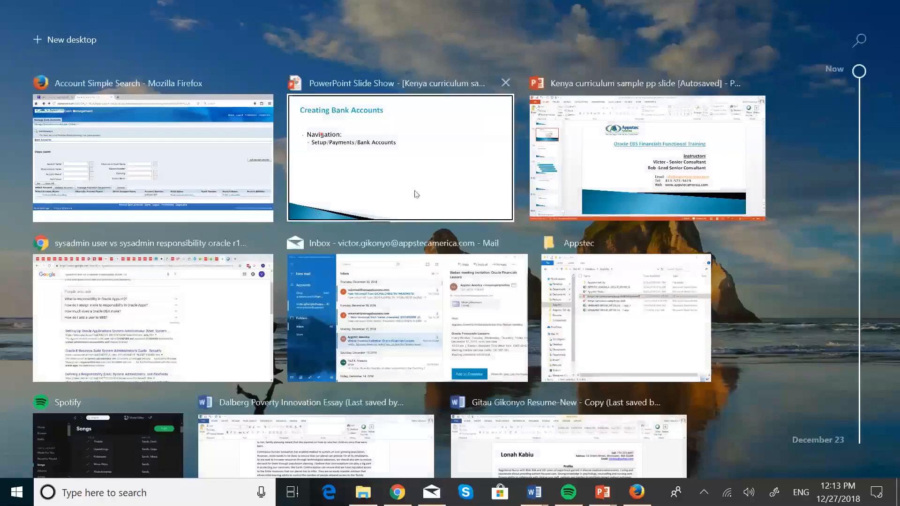
left_click(417, 194)
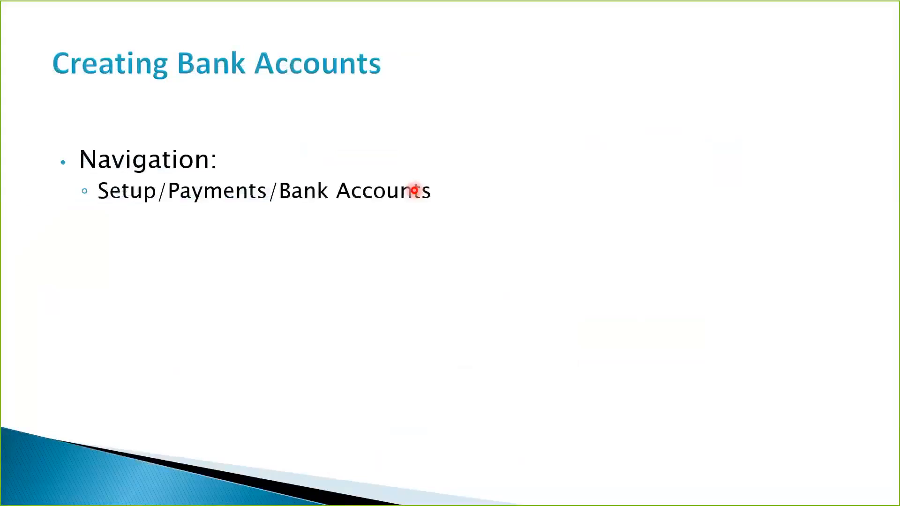
key("Right")
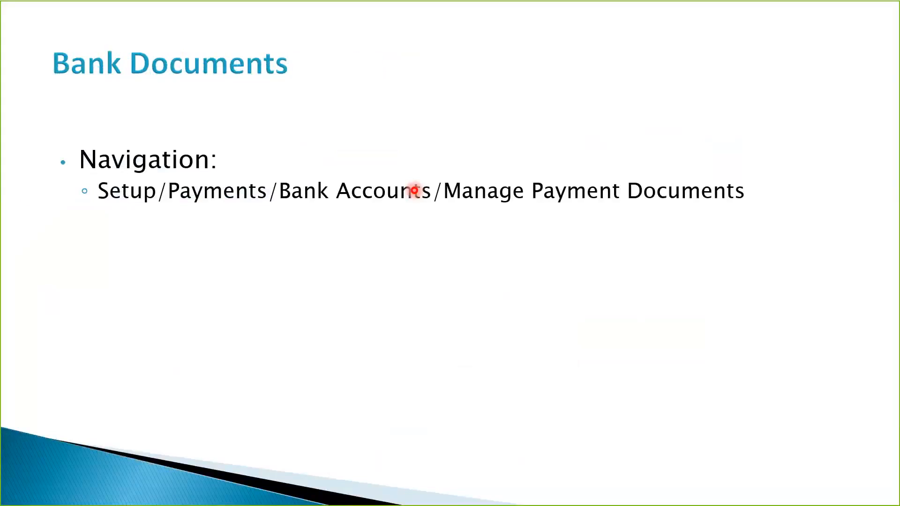
key("Left")
key("Left")
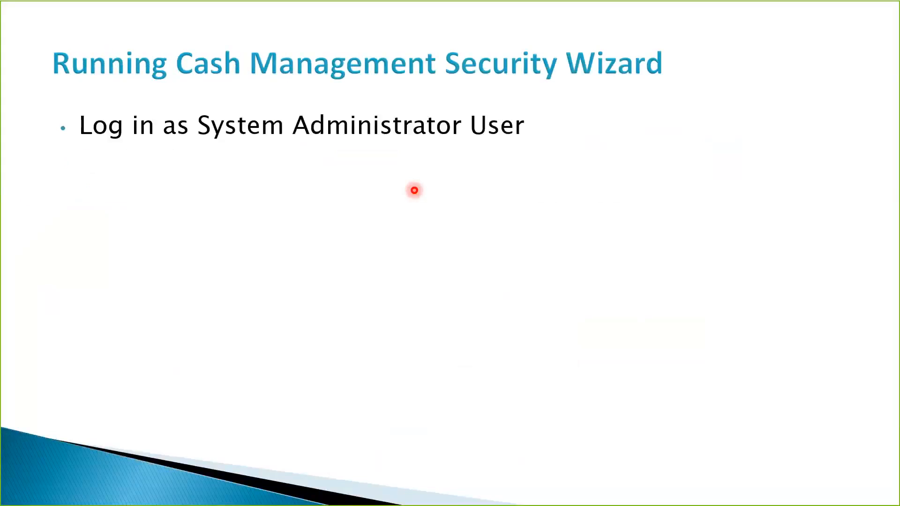
key("Left")
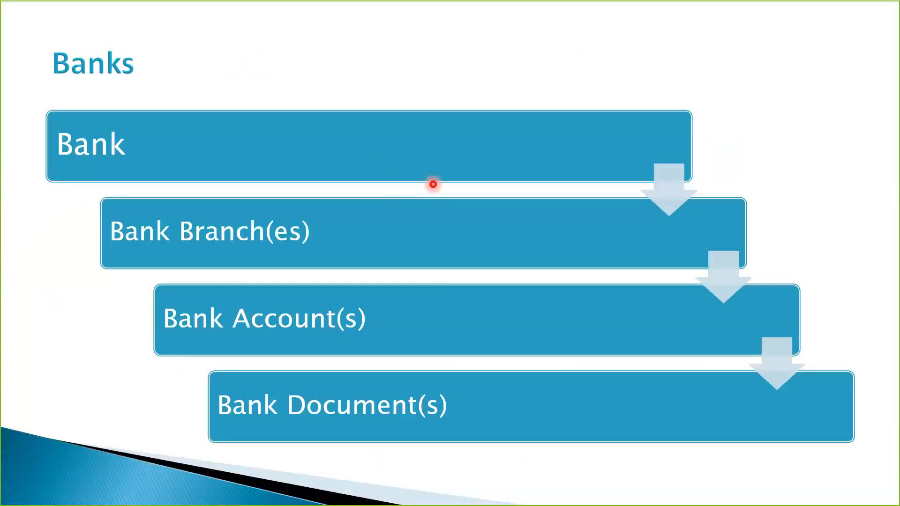
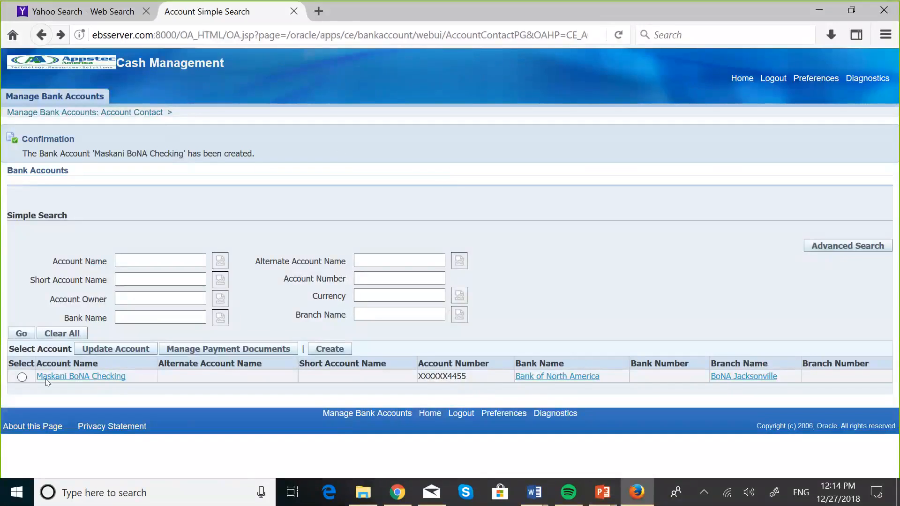
Select the Maskani BoNA Checking account and start a new payment document from its payment documents.
left_click(22, 378)
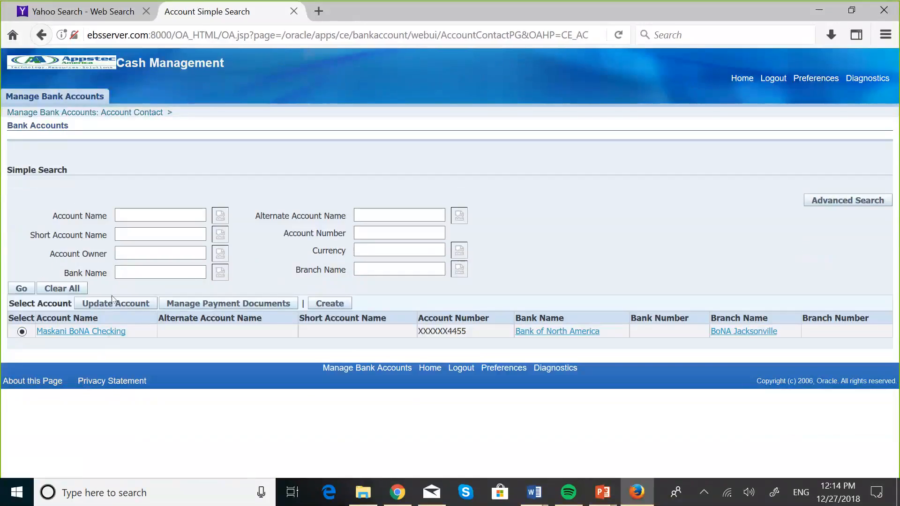
left_click(216, 305)
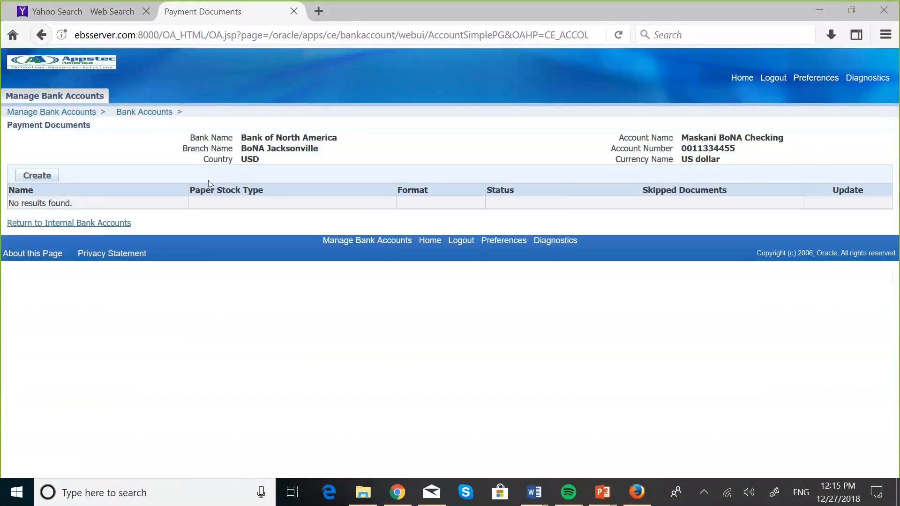
left_click(49, 181)
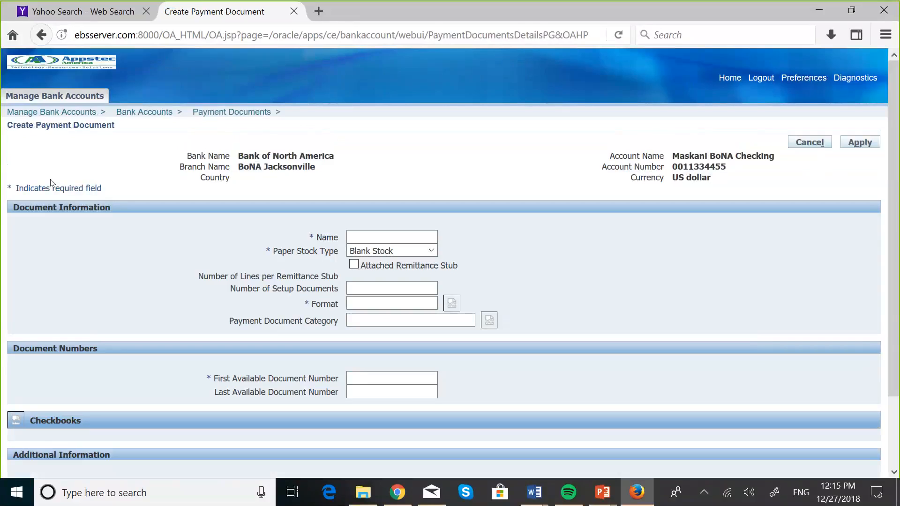
Name the payment document 'Maskani Checks', correcting a typo.
left_click(364, 235)
left_click(354, 234)
key("Caps_Lock")
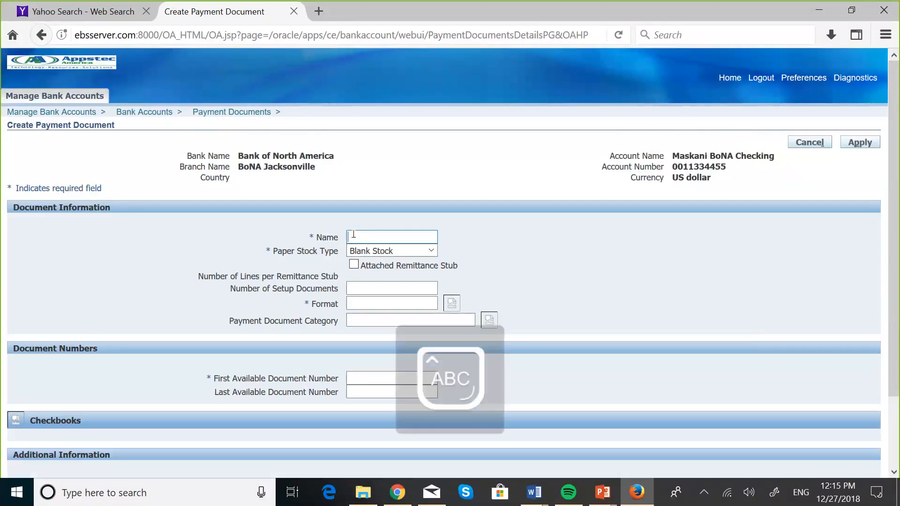
type("Mas")
key("Caps_Lock")
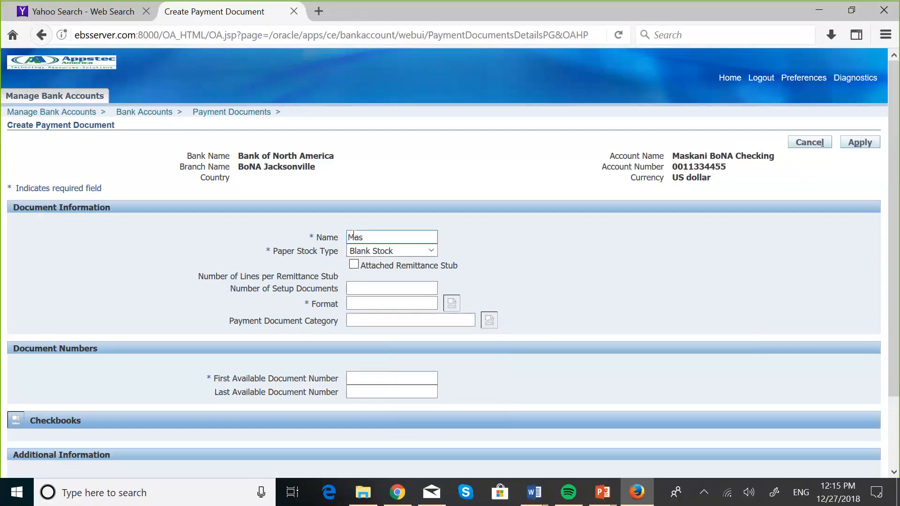
type("kani")
key("Caps_Lock")
type("C")
key("Caps_Lock")
type("h")
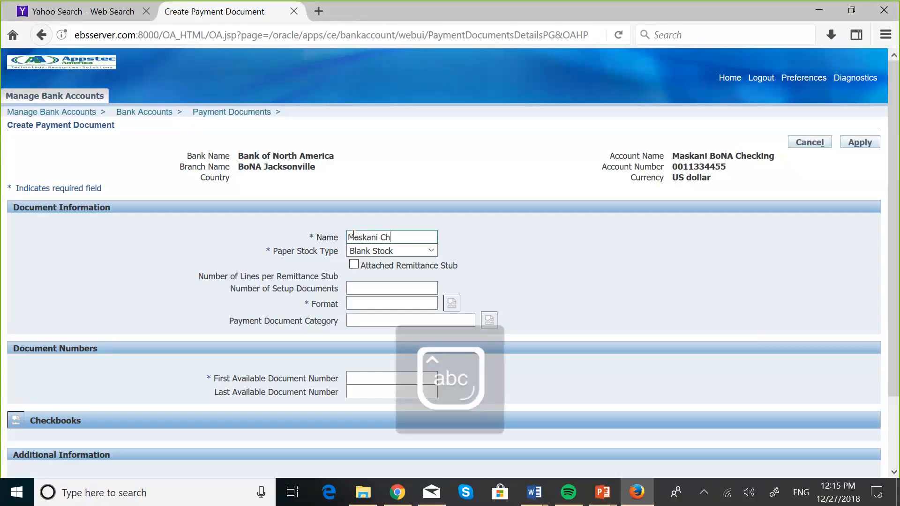
type("echs")
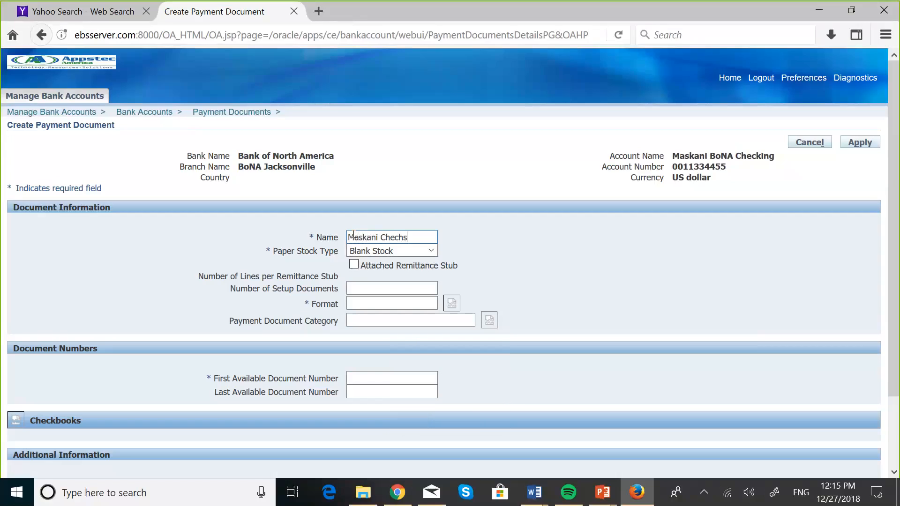
key("BackSpace")
key("BackSpace")
type("ks")
Set the paper stock type to Prenumbered Stock.
left_click(432, 252)
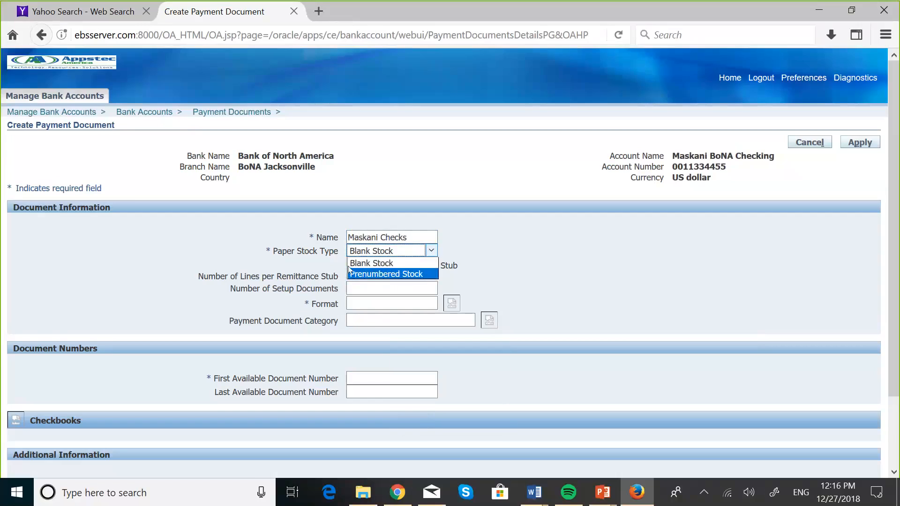
left_click(384, 275)
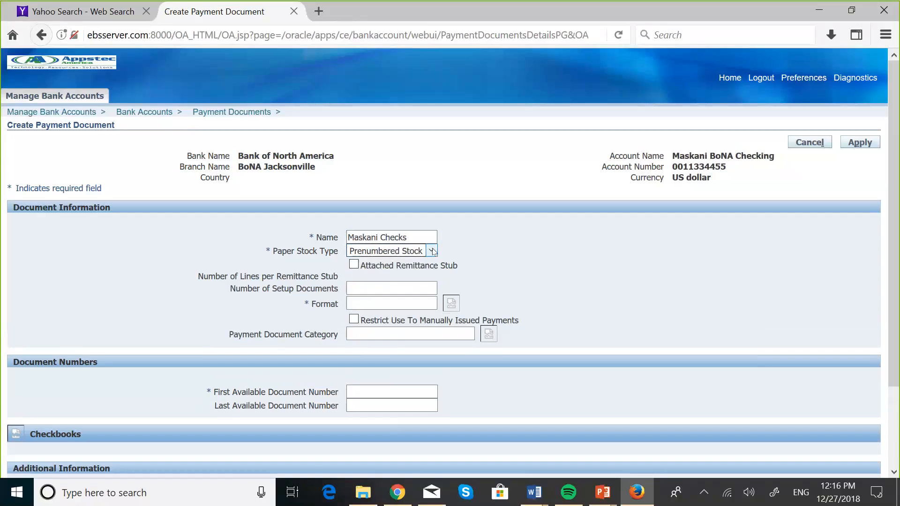
left_click(385, 251)
left_click(386, 264)
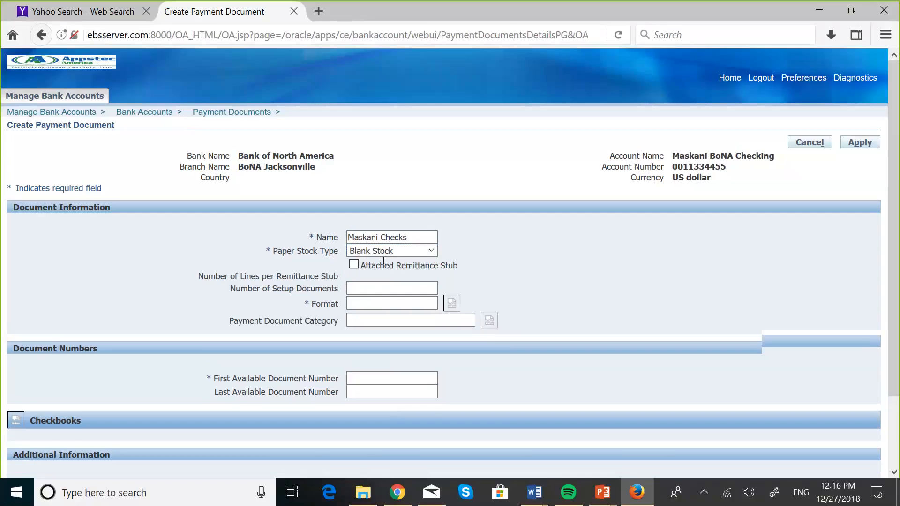
left_click(431, 251)
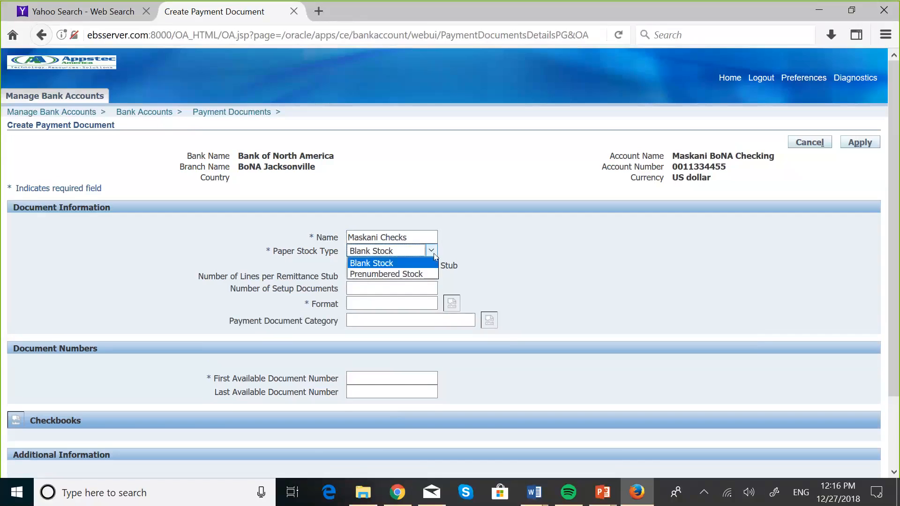
left_click(404, 276)
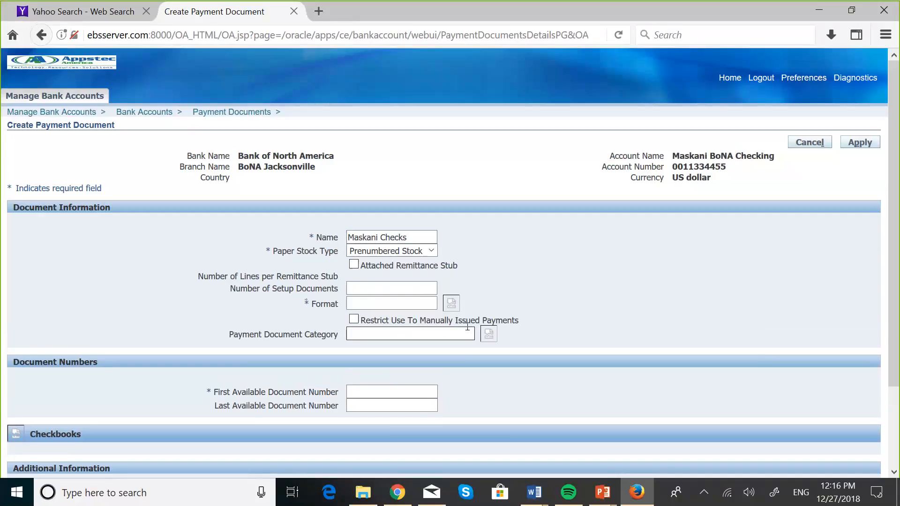
Open the Format lookup and page through the list of available payment formats.
left_click(451, 304)
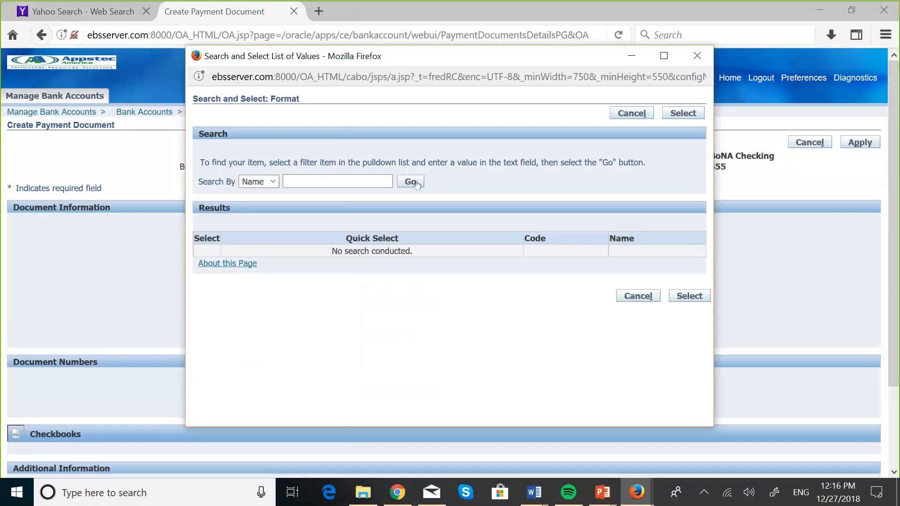
left_click(415, 183)
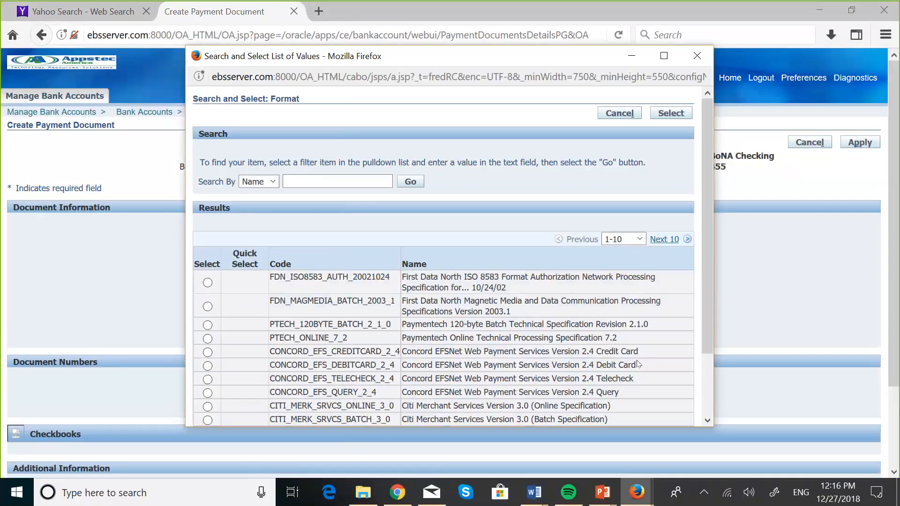
left_click(708, 421)
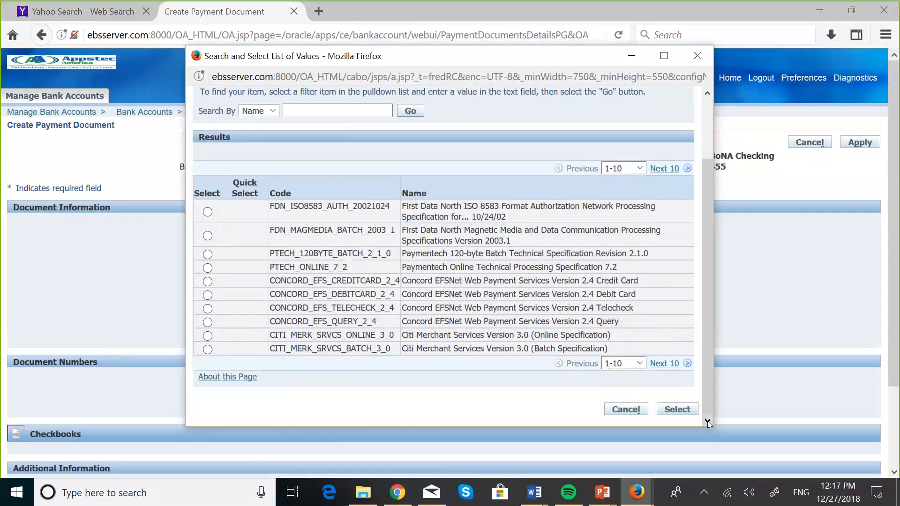
left_click(668, 370)
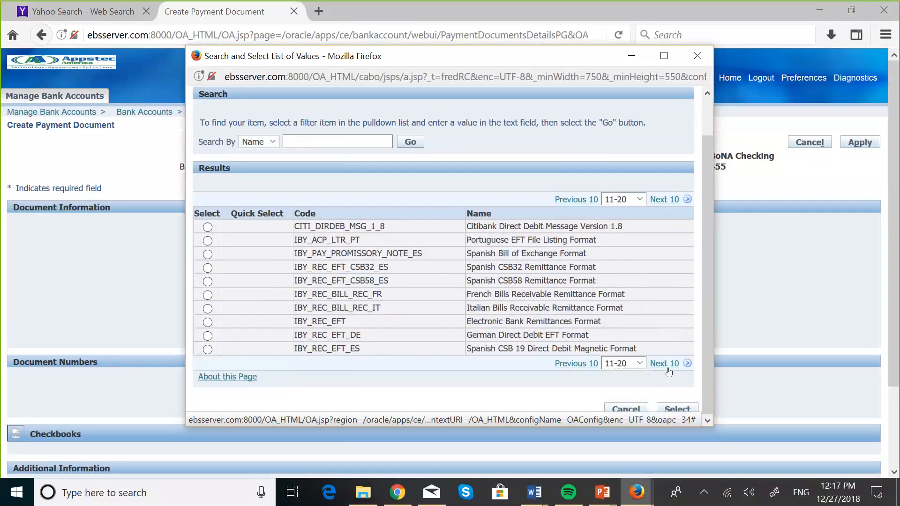
left_click(668, 370)
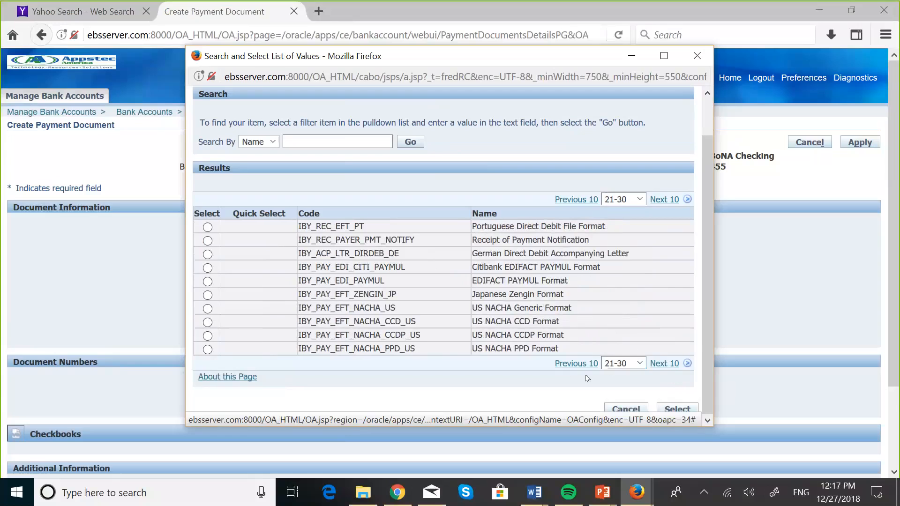
left_click(665, 365)
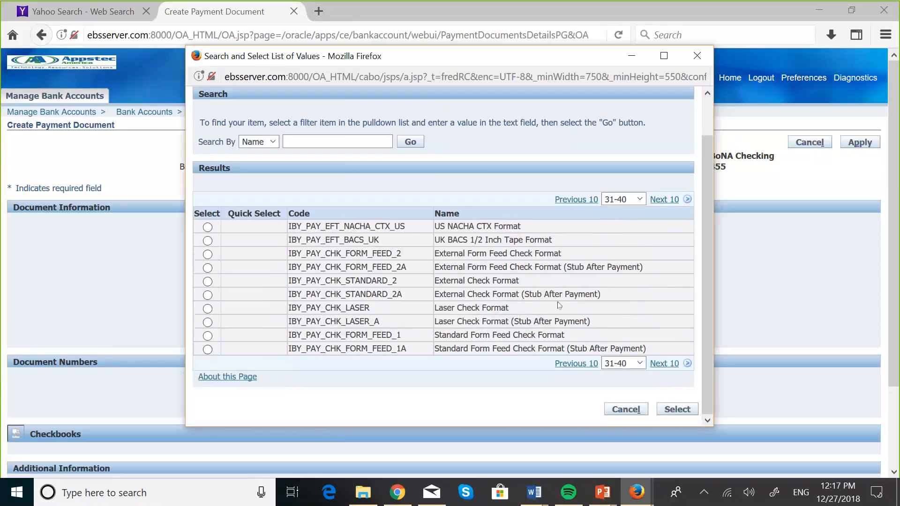
left_click(665, 365)
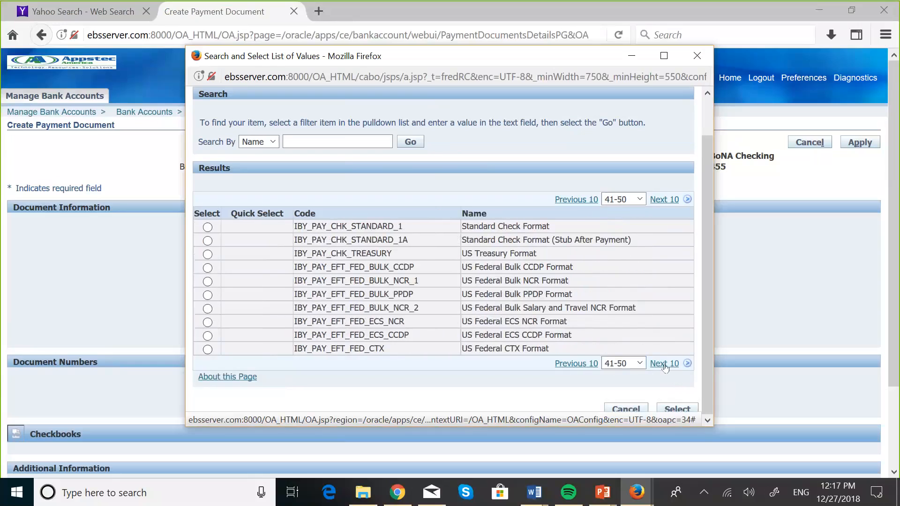
left_click(665, 364)
left_click(665, 364)
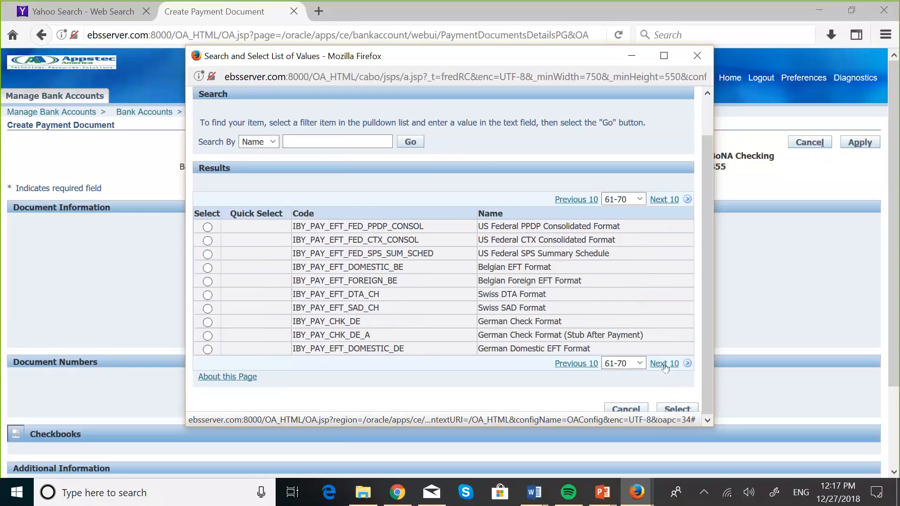
left_click(665, 365)
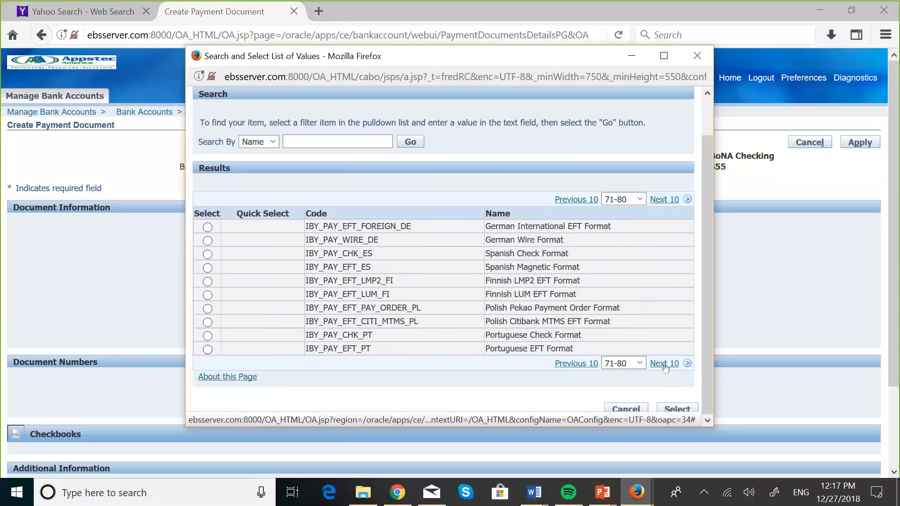
left_click(664, 365)
left_click(664, 365)
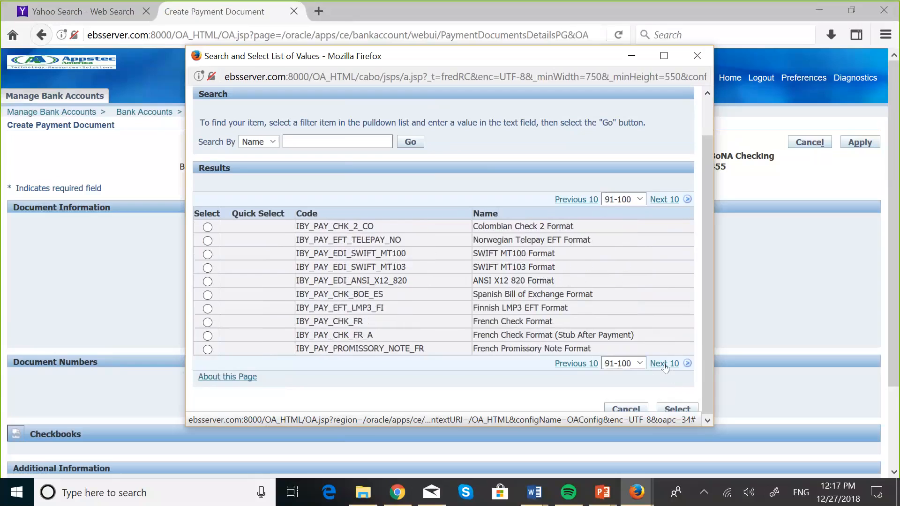
left_click(665, 365)
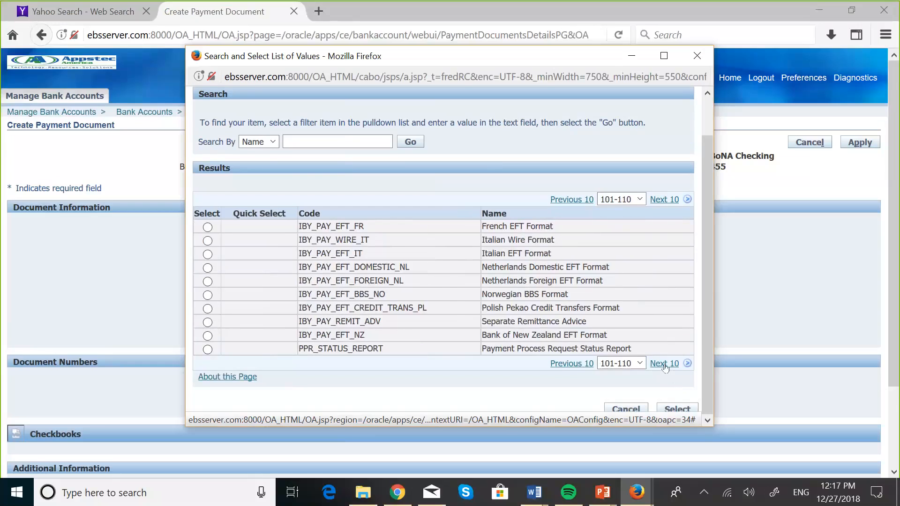
left_click(665, 365)
Search formats by name 'Standa%' and apply Standard Check Format (IBY_PAY_CHK_STANDARD_1).
left_click(309, 139)
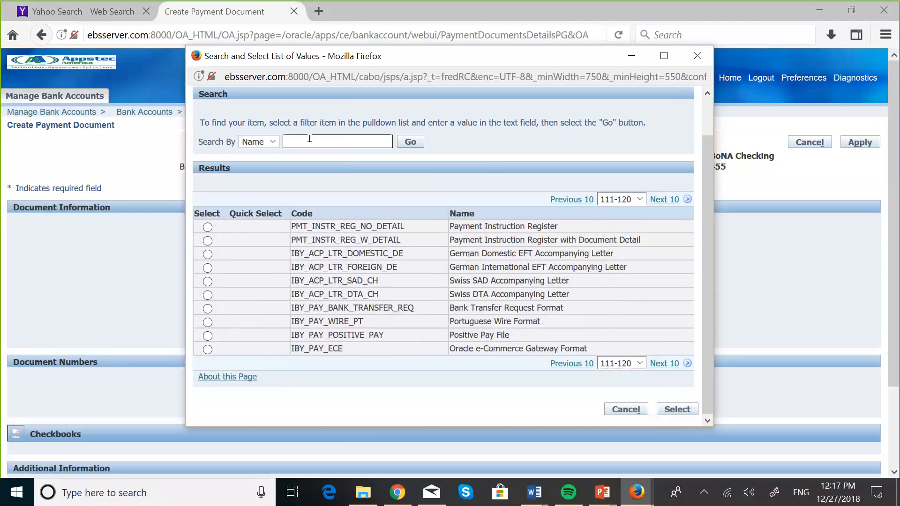
key("Caps_Lock")
type("S")
key("Caps_Lock")
type("tand")
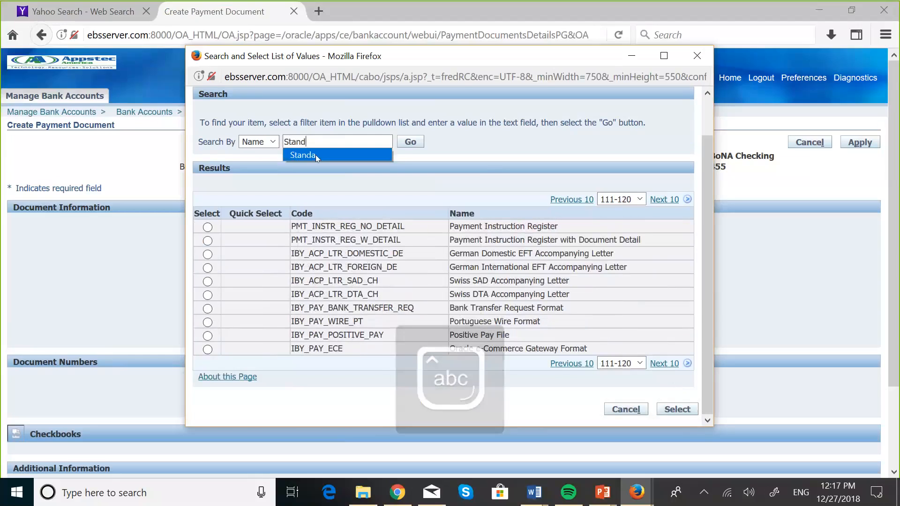
left_click(316, 155)
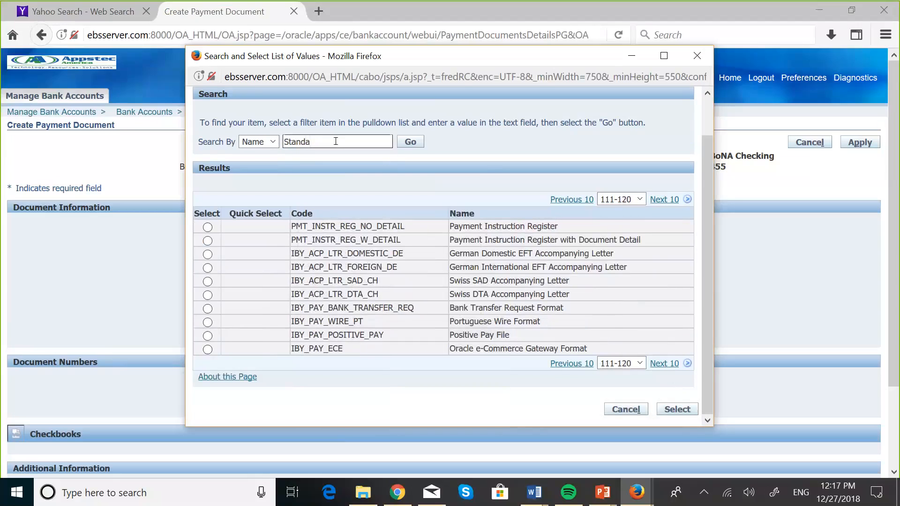
type("%")
left_click(415, 142)
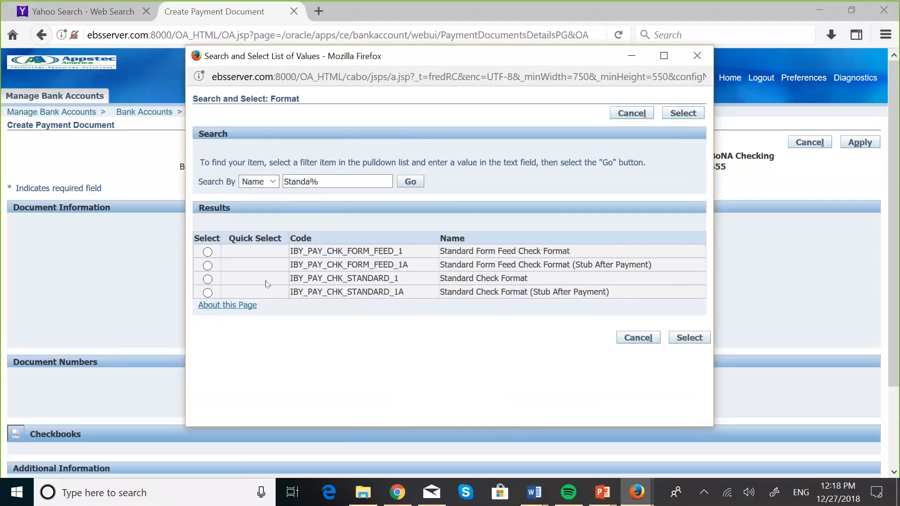
left_click(207, 280)
left_click(688, 338)
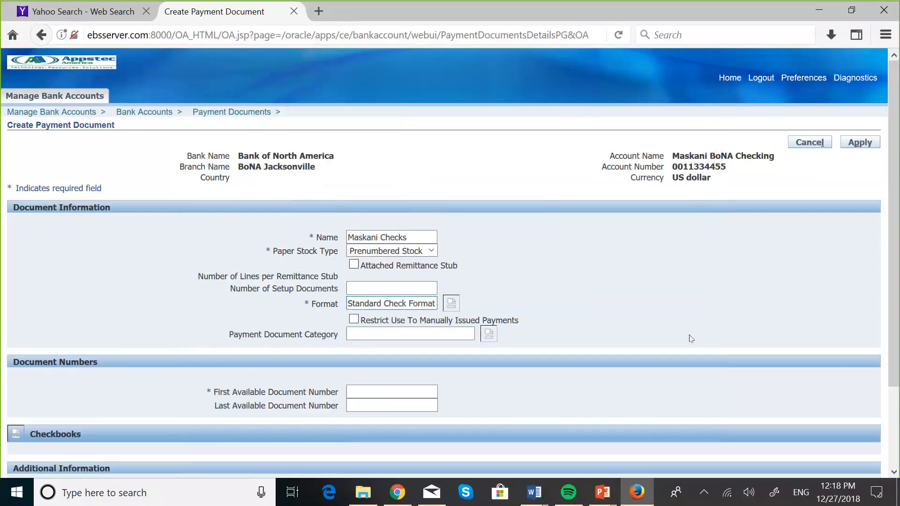
scroll(639, 301, "down", 1)
scroll(639, 302, "down", 2)
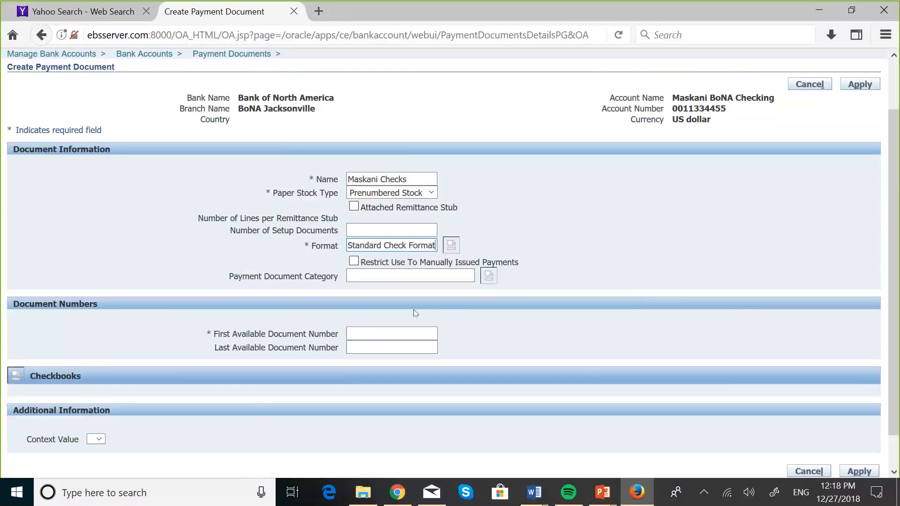
scroll(508, 297, "down", 2)
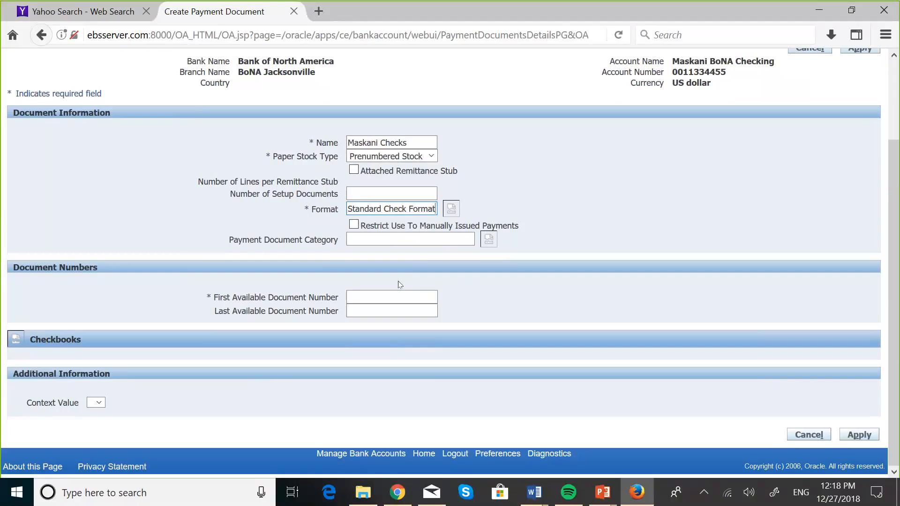
Enter 1 as the First Available Document Number for Maskani Checks.
left_click(360, 292)
left_click(360, 291)
type("1")
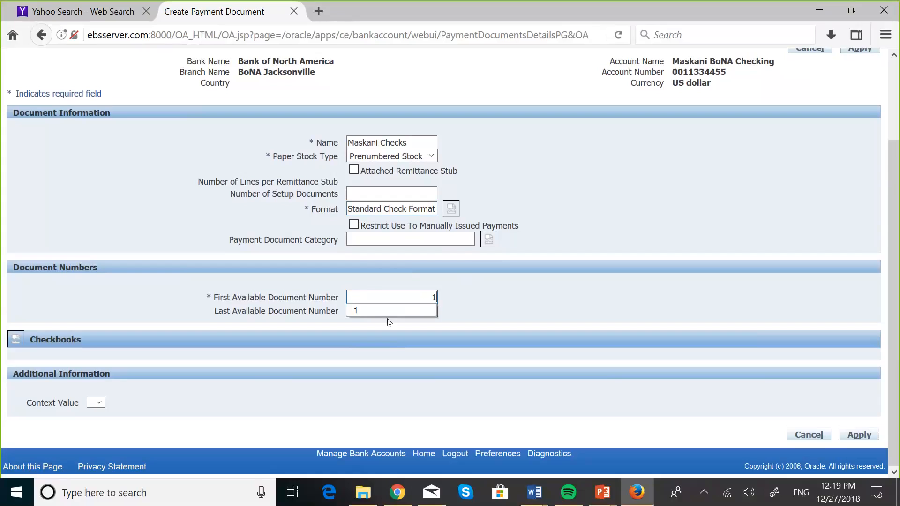
left_click(405, 315)
type("1")
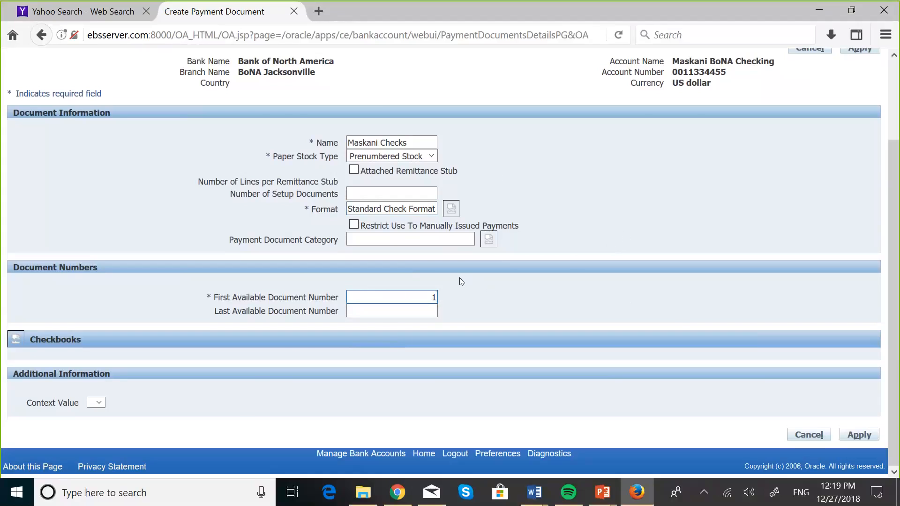
scroll(571, 257, "up", 2)
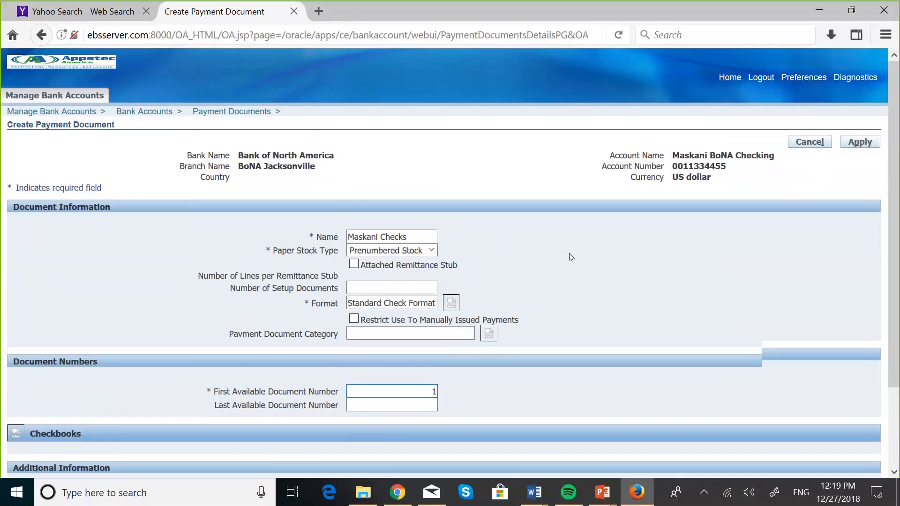
scroll(571, 257, "down", 2)
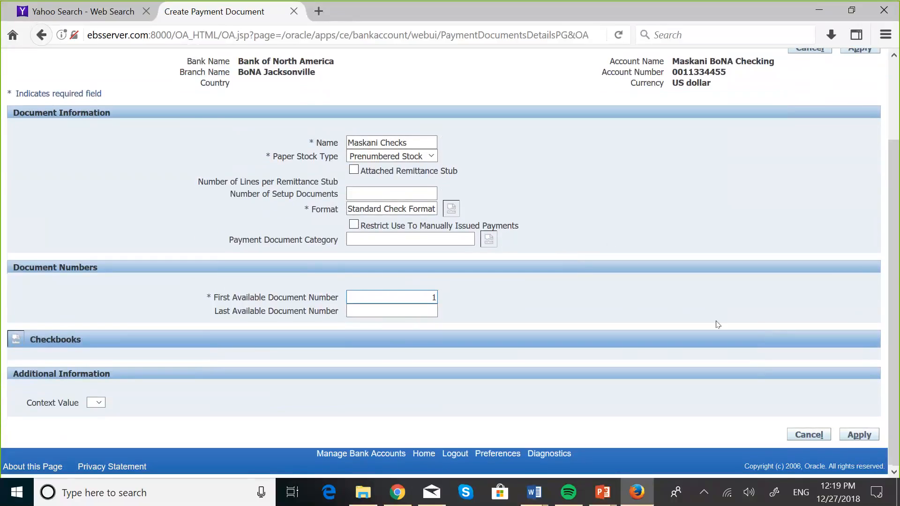
After the missing-field error on Apply, enter 500 as the Last Available Document Number.
left_click(860, 434)
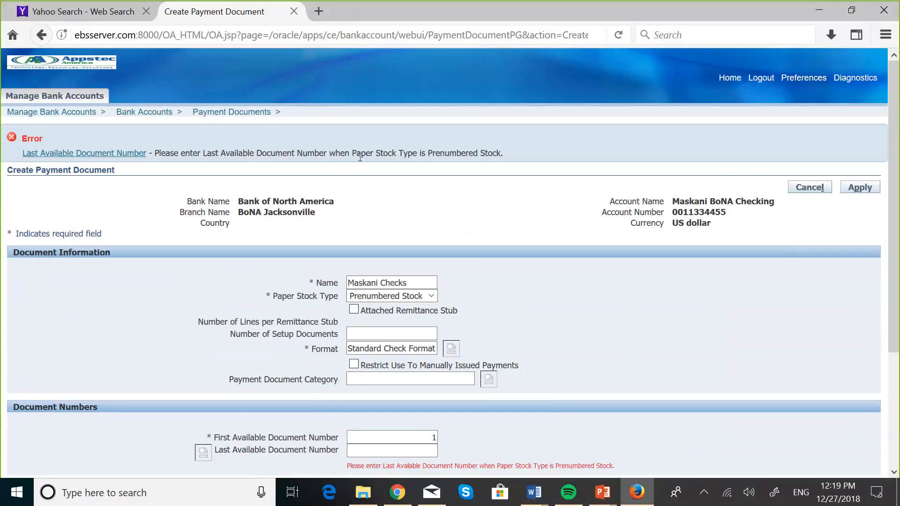
scroll(523, 239, "down", 1)
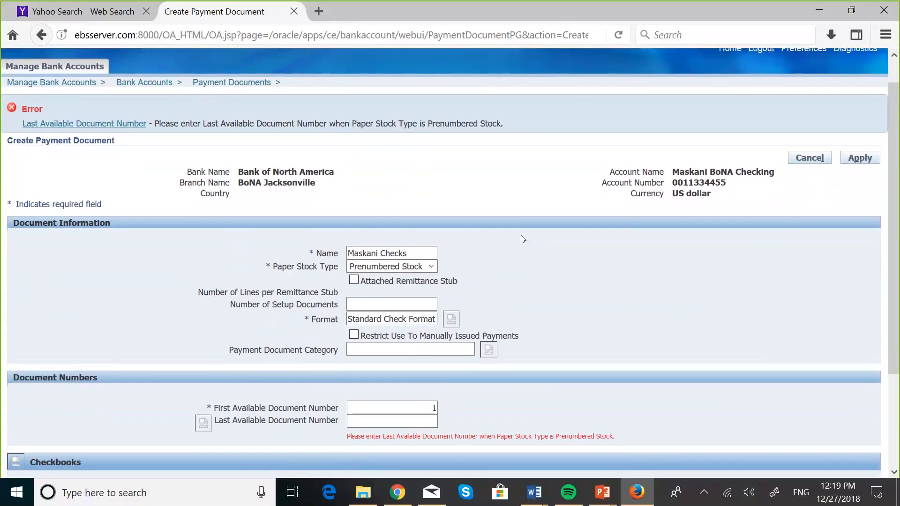
scroll(523, 239, "down", 1)
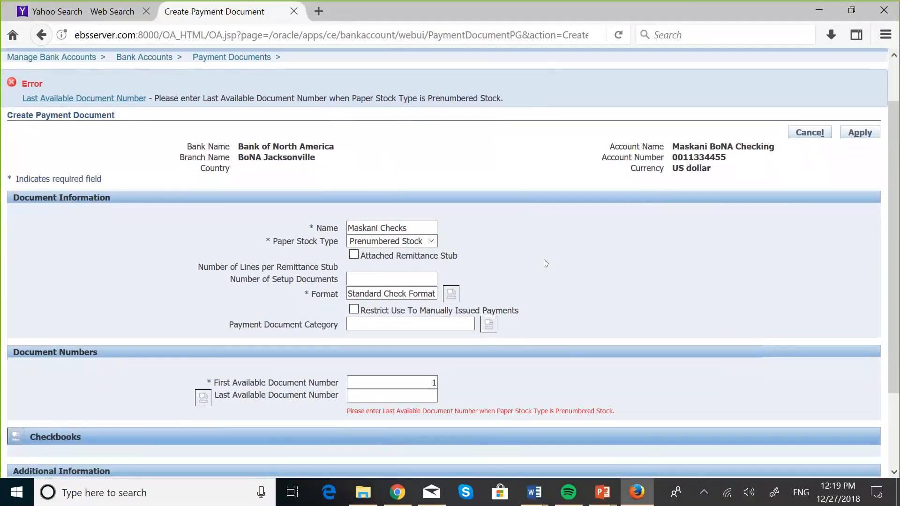
left_click(422, 393)
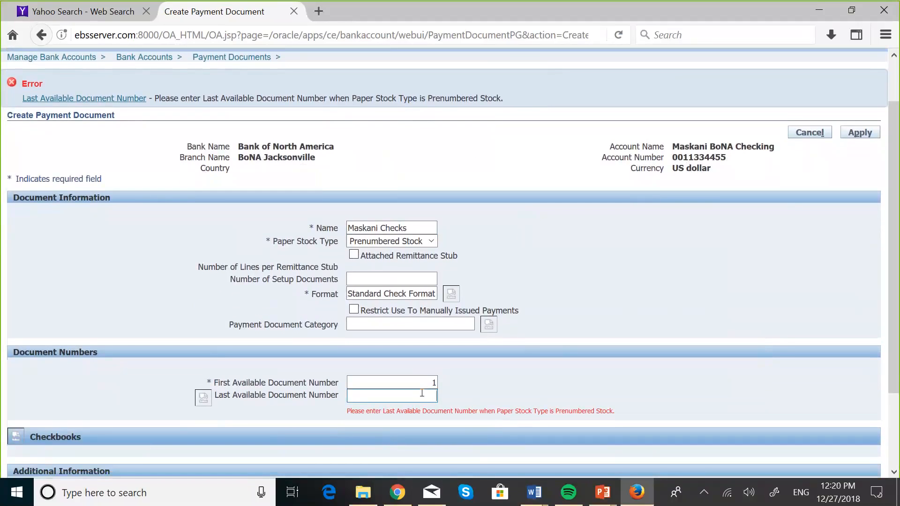
type("500")
scroll(506, 390, "down", 3)
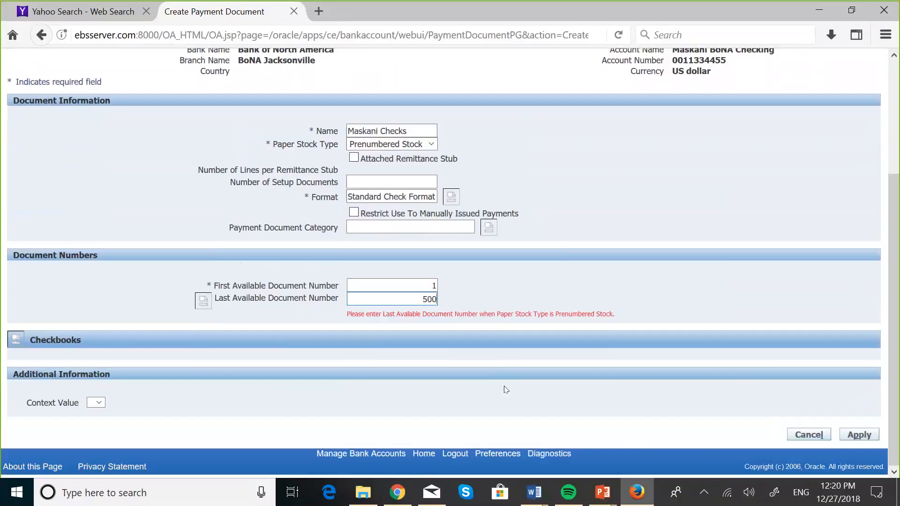
Save Maskani Checks and confirm it is listed as an active payment document.
left_click(864, 435)
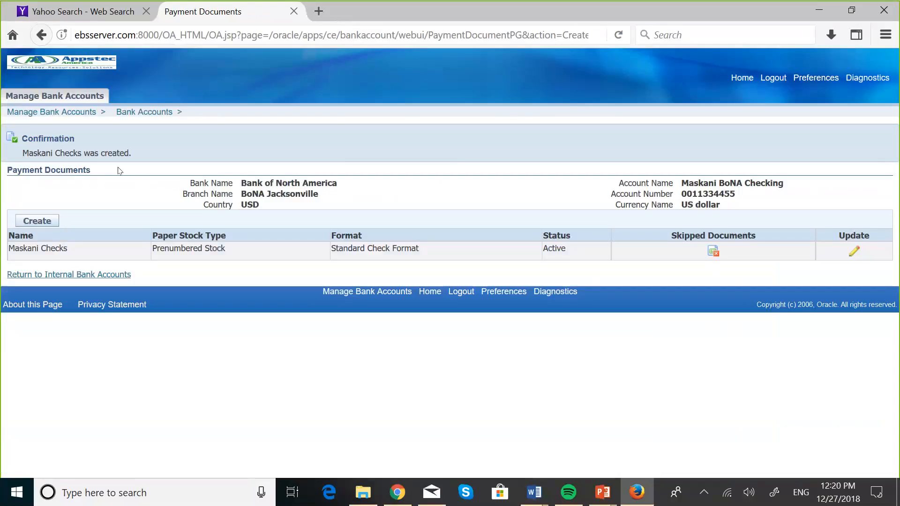
key("super+Tab")
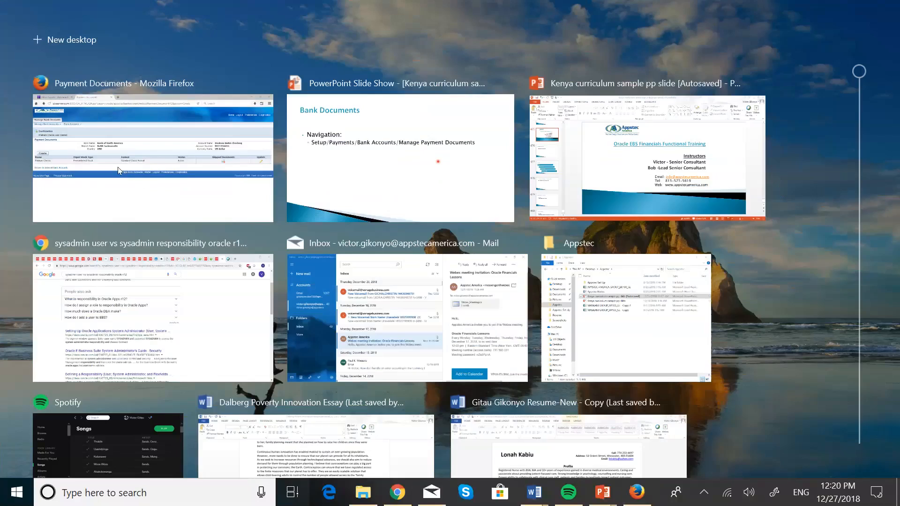
Return to the PowerPoint slide show and go back to the Banks hierarchy slide.
left_click(418, 176)
key("super")
left_click(777, 117)
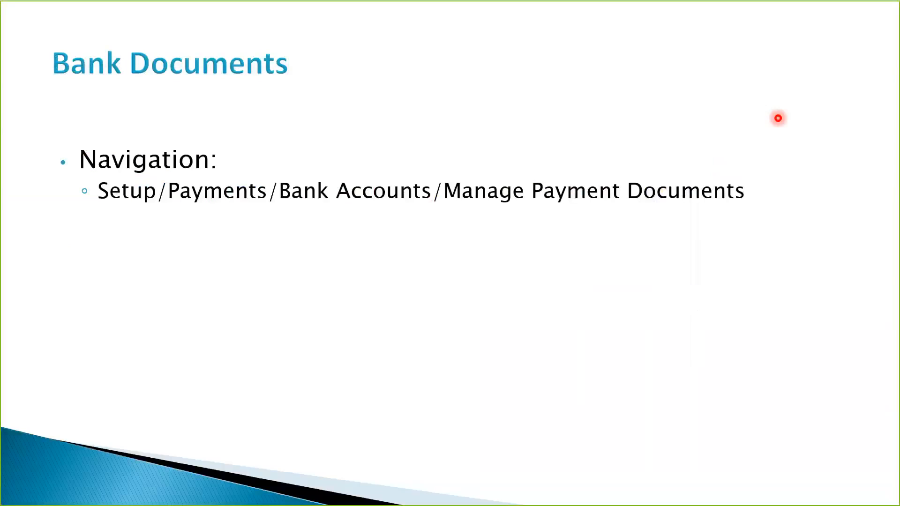
key("Left")
key("Left")
key("Left")
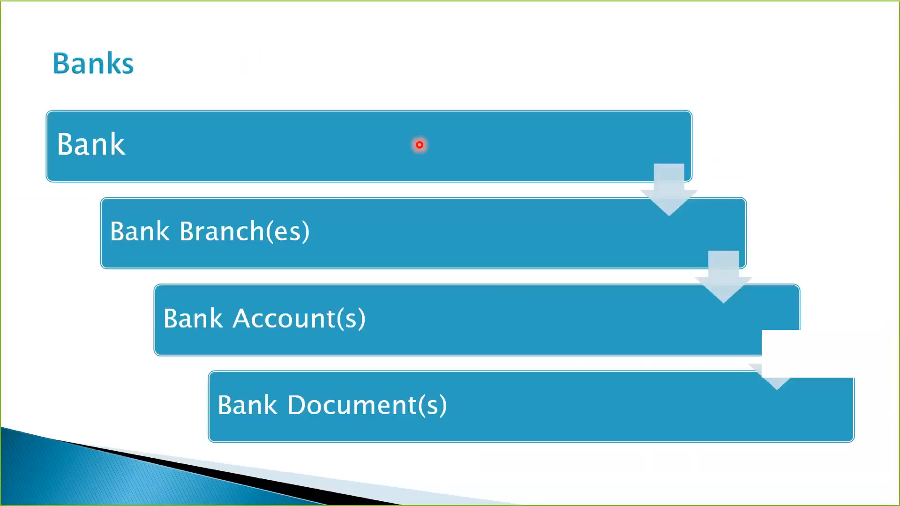